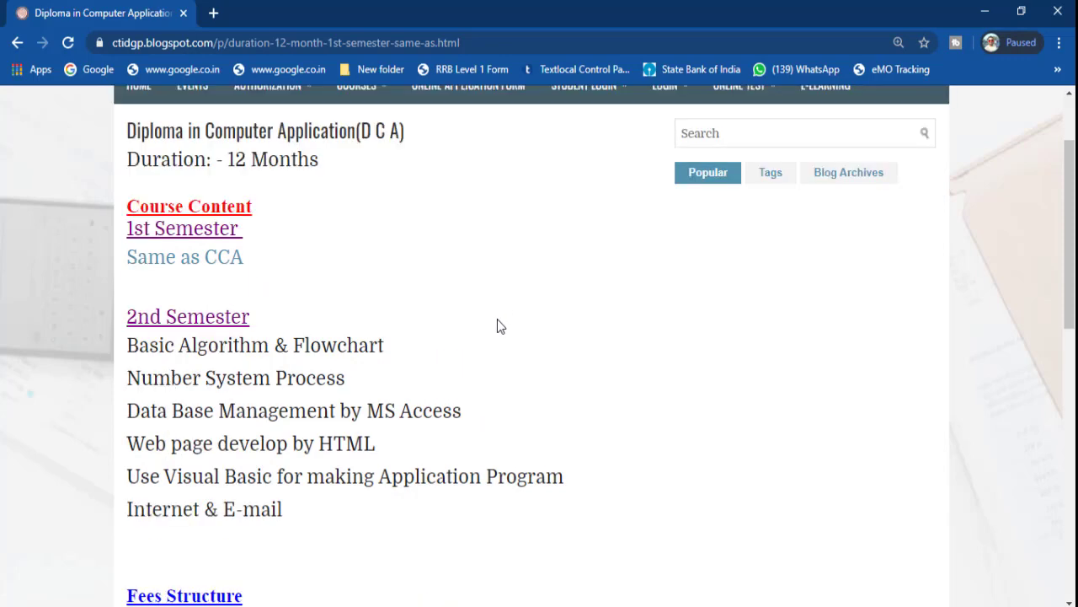
- Highlight the 'Data Base Management by MS Access' topic in the 2nd Semester course list on the course page
scroll(498, 325, "down", 2)
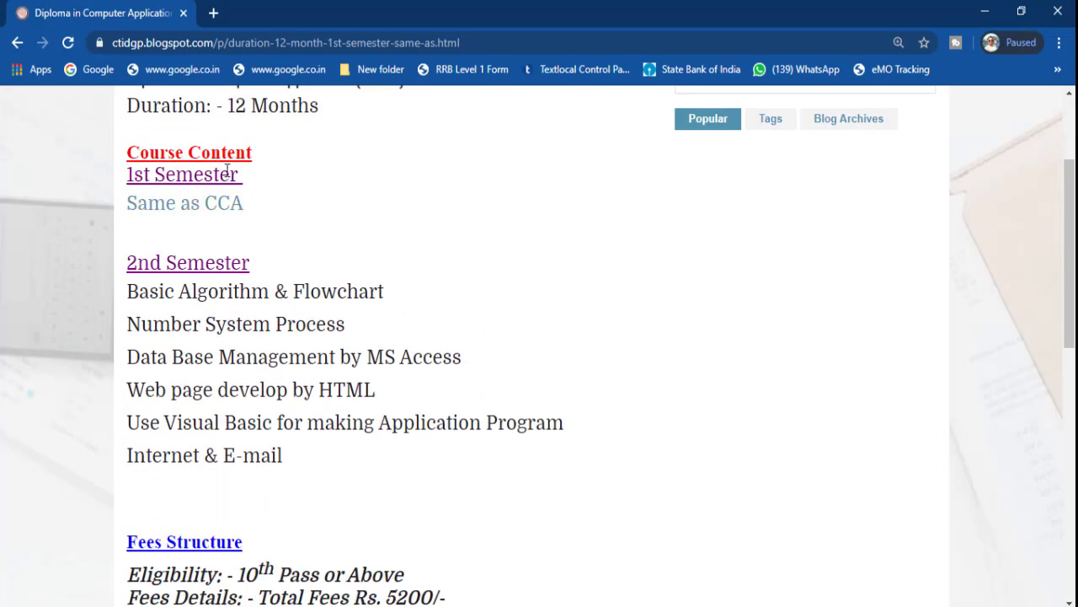
left_click(202, 211)
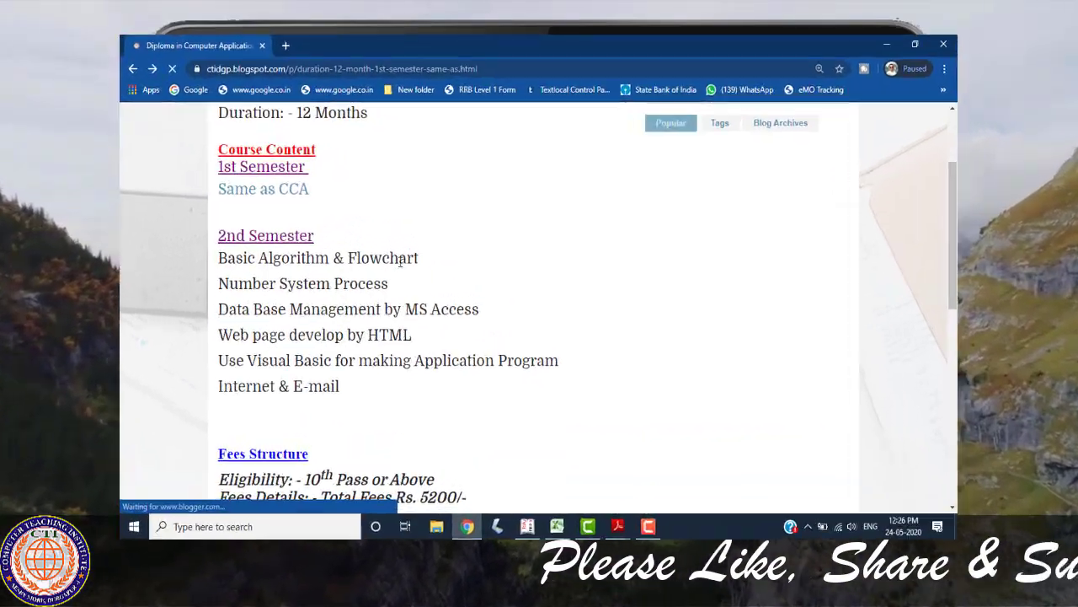
scroll(430, 239, "down", 1)
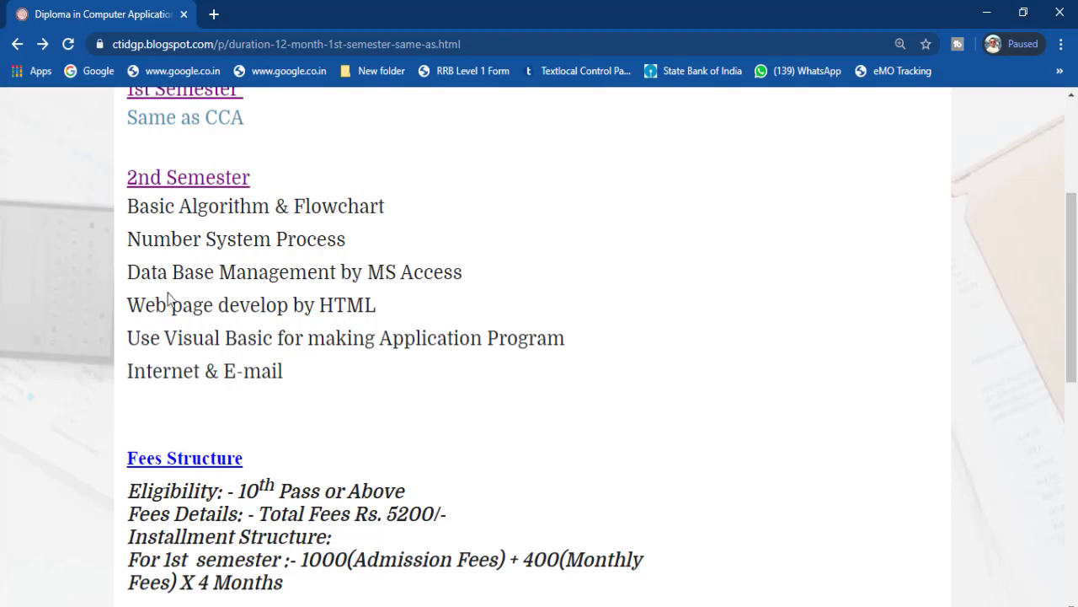
left_click_drag(128, 272, 481, 279)
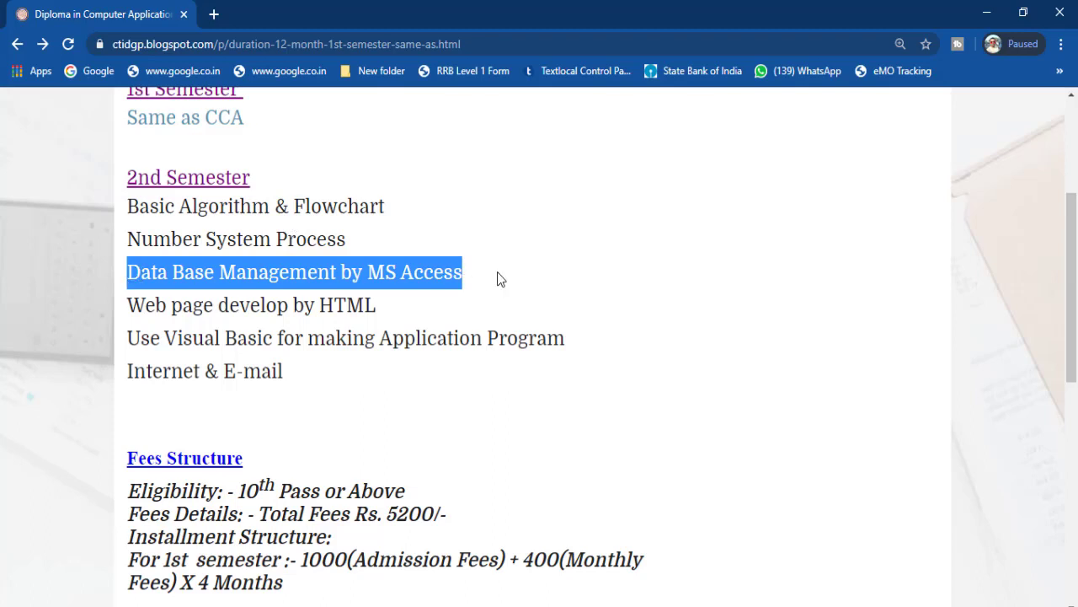
- Switch to the Microsoft Access lesson PDF and read the Lesson 1 instructions for opening Access and creating a database
key("alt+Tab")
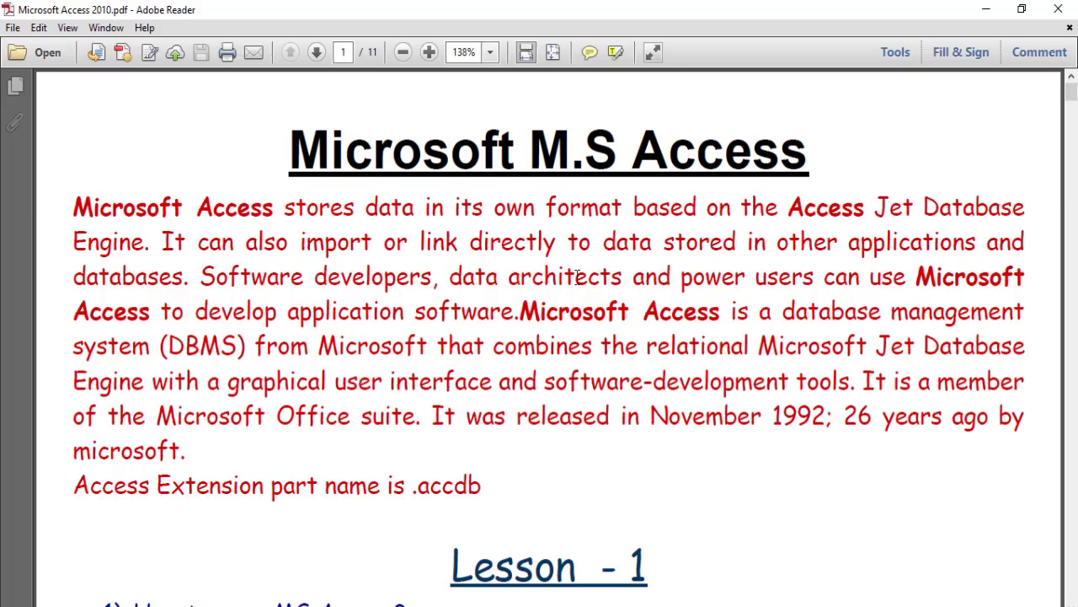
scroll(577, 278, "down", 1)
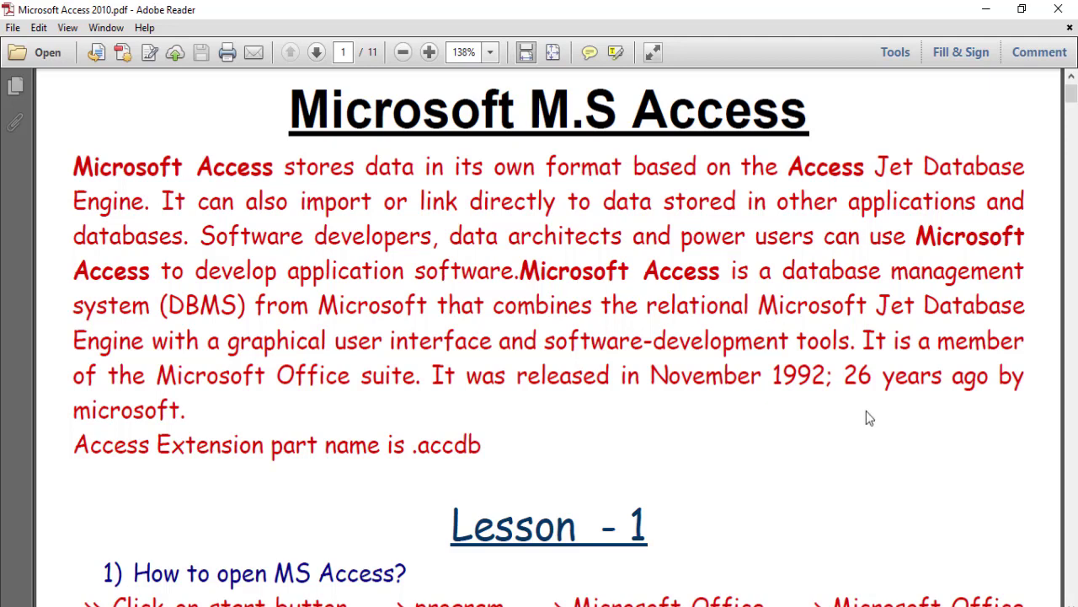
scroll(870, 418, "down", 4)
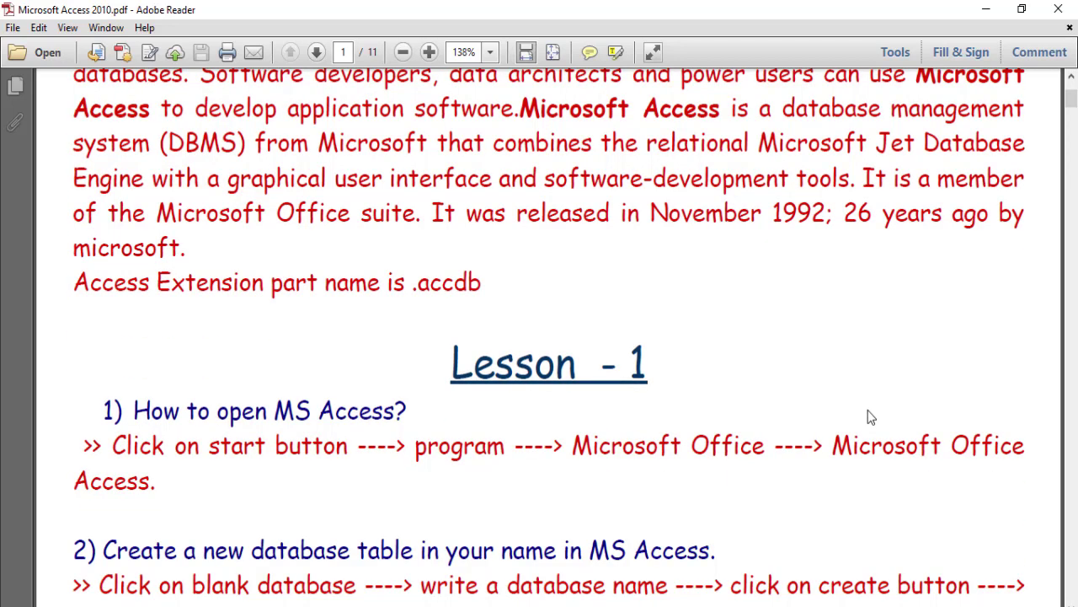
scroll(861, 410, "down", 2)
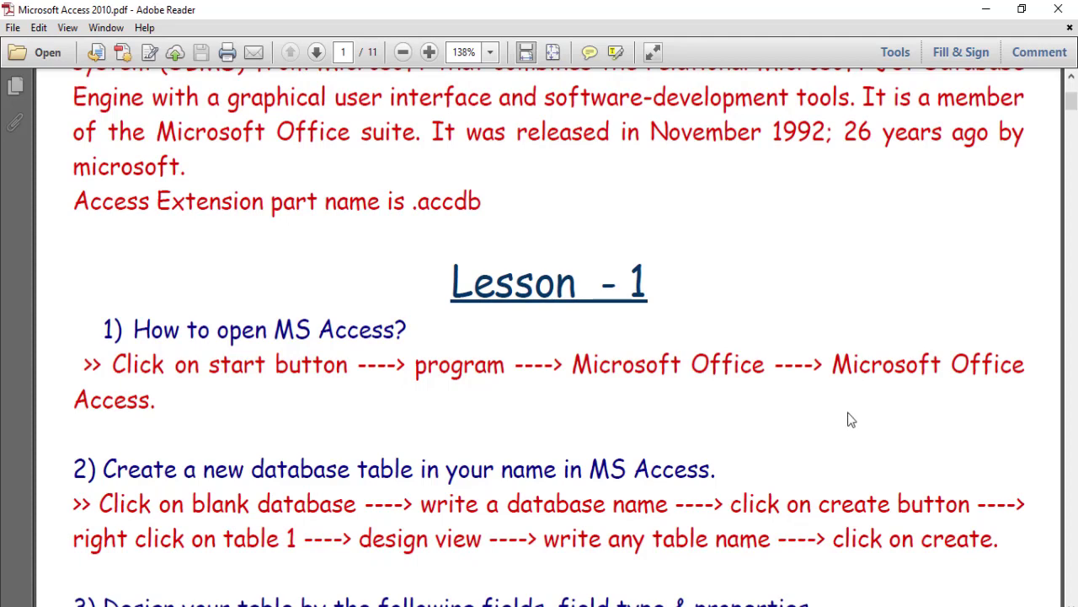
scroll(846, 419, "down", 1)
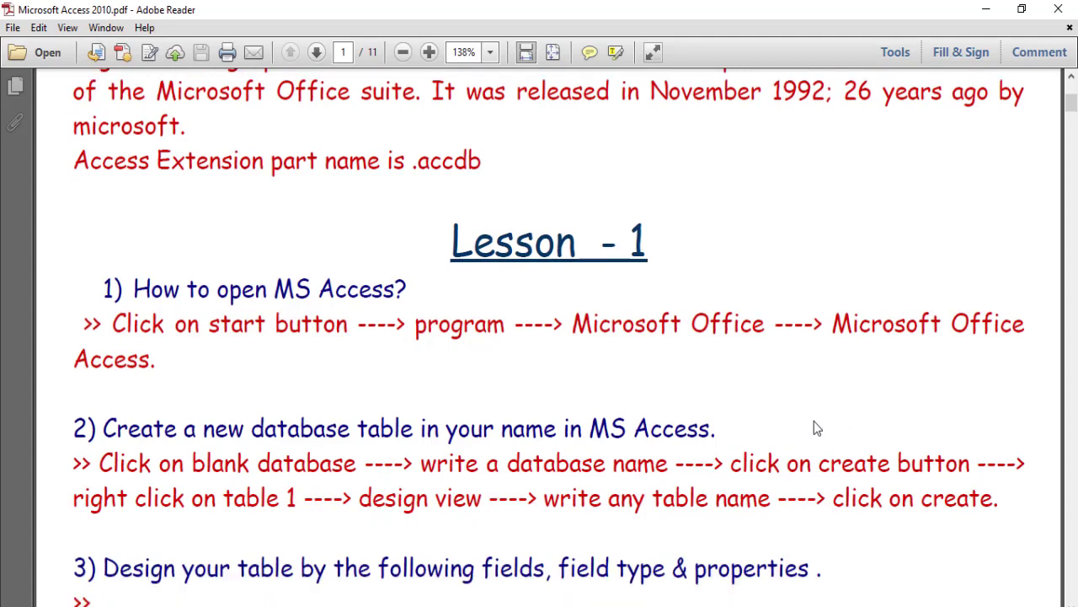
- Launch Microsoft Access from the Start search and create a blank database named ctikvt
left_click(20, 605)
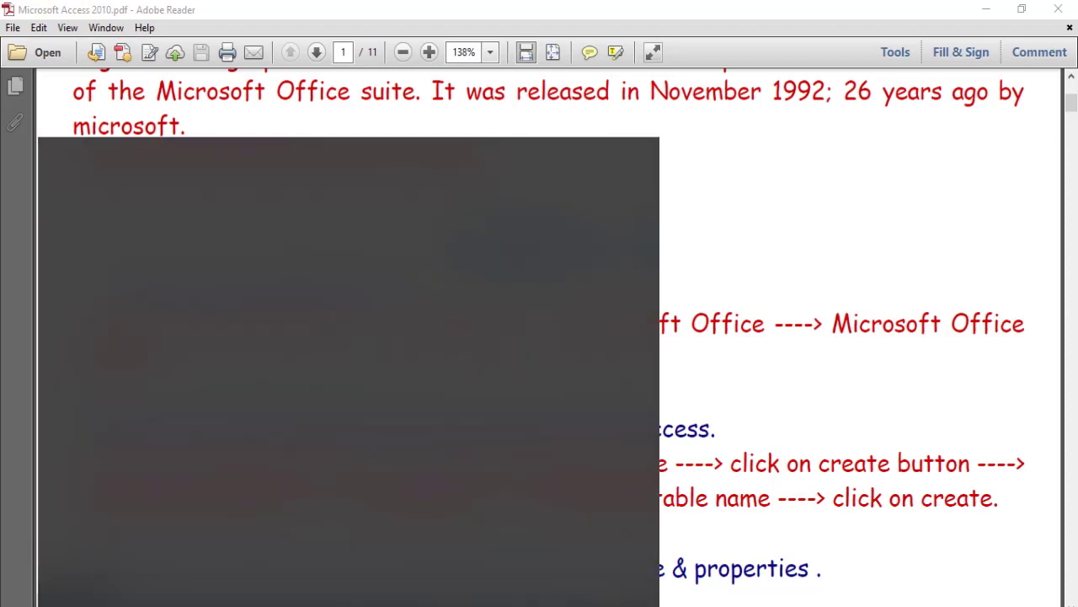
type("acce")
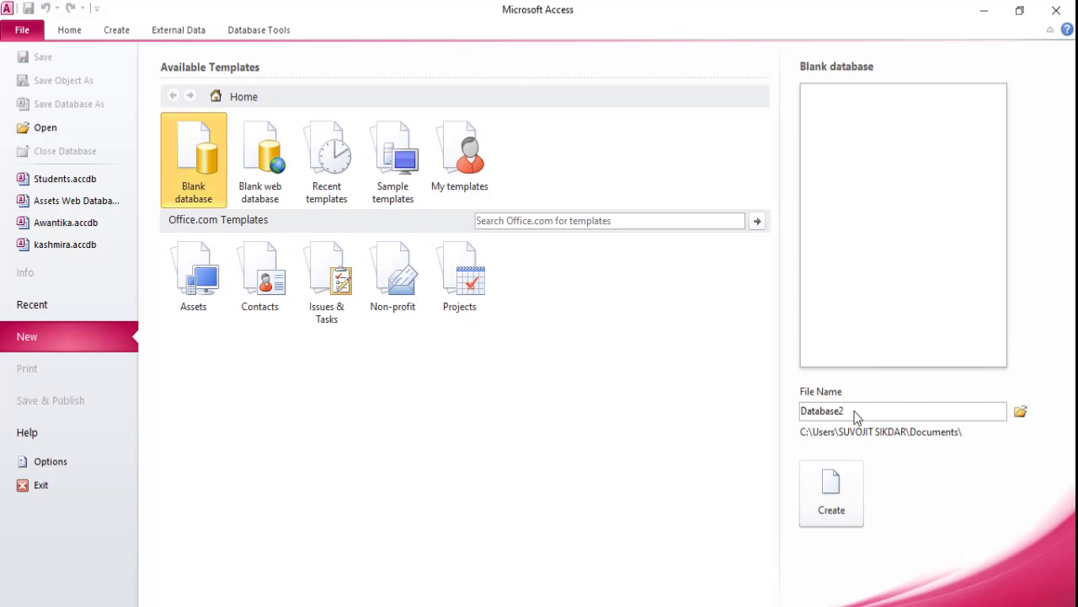
mouse_move(855, 412)
left_mouse_down()
mouse_move(814, 413)
mouse_move(852, 410)
left_mouse_up()
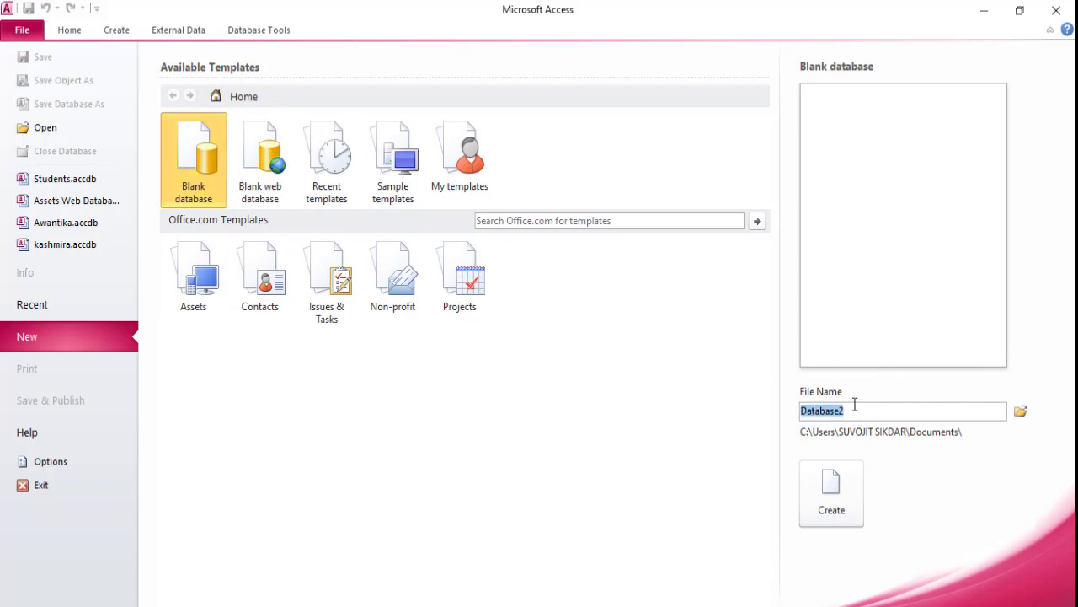
type("cti")
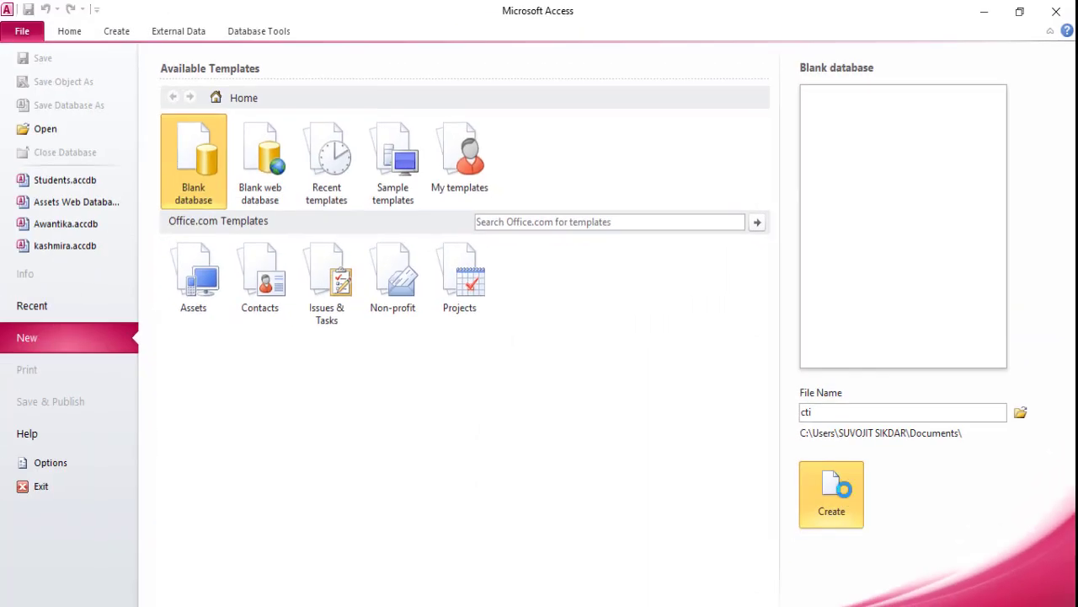
left_click(831, 494)
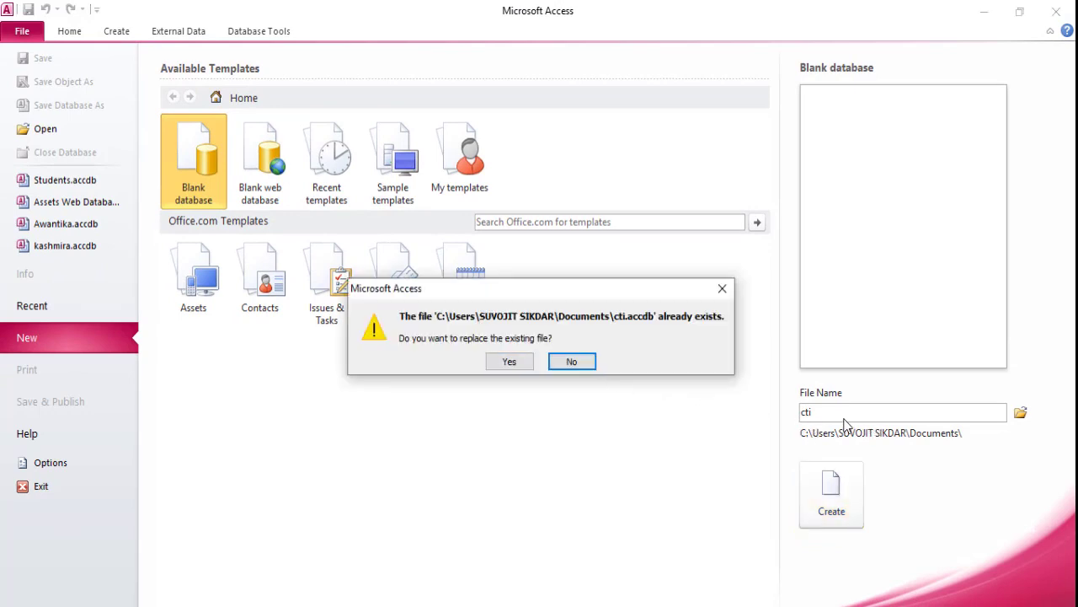
left_click(571, 361)
double_click(820, 413)
left_click(822, 413)
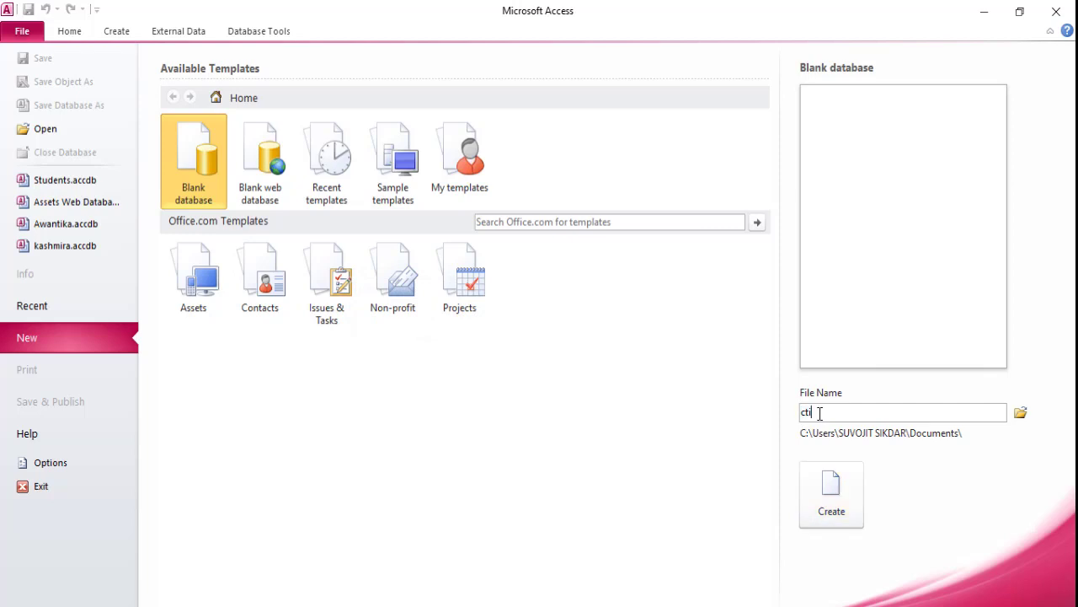
type("kvt")
left_click(828, 496)
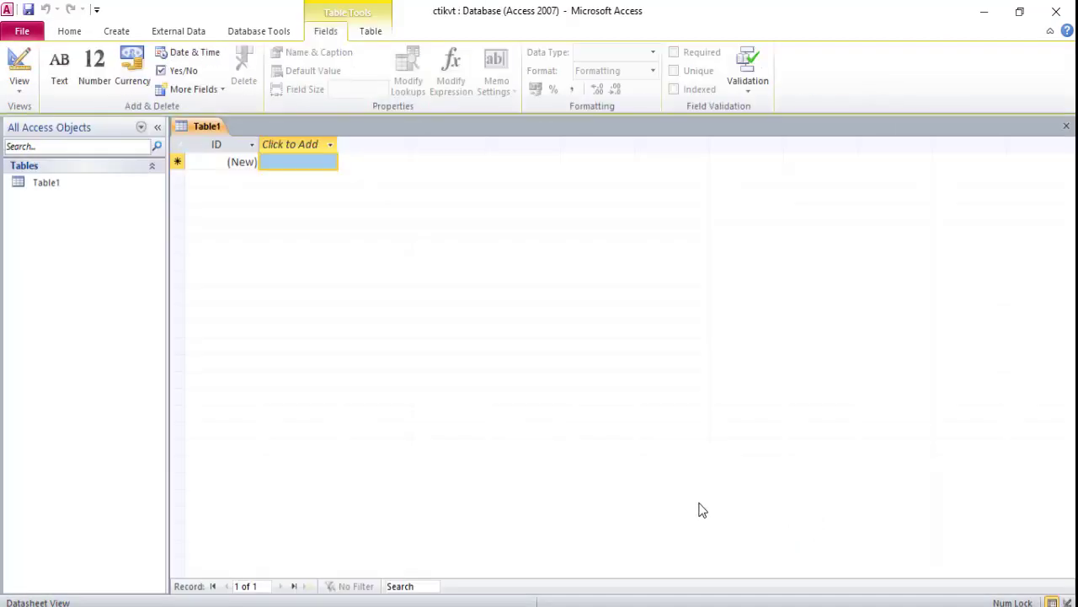
- Review the lesson PDF's table design specification of field names, data types and properties
left_click(65, 185)
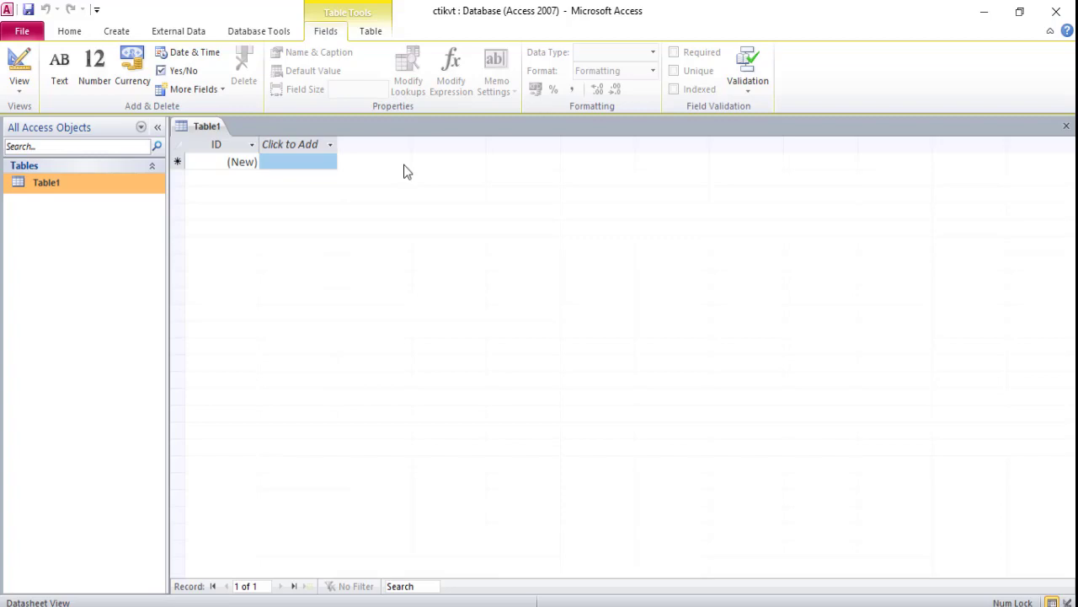
left_click(640, 606)
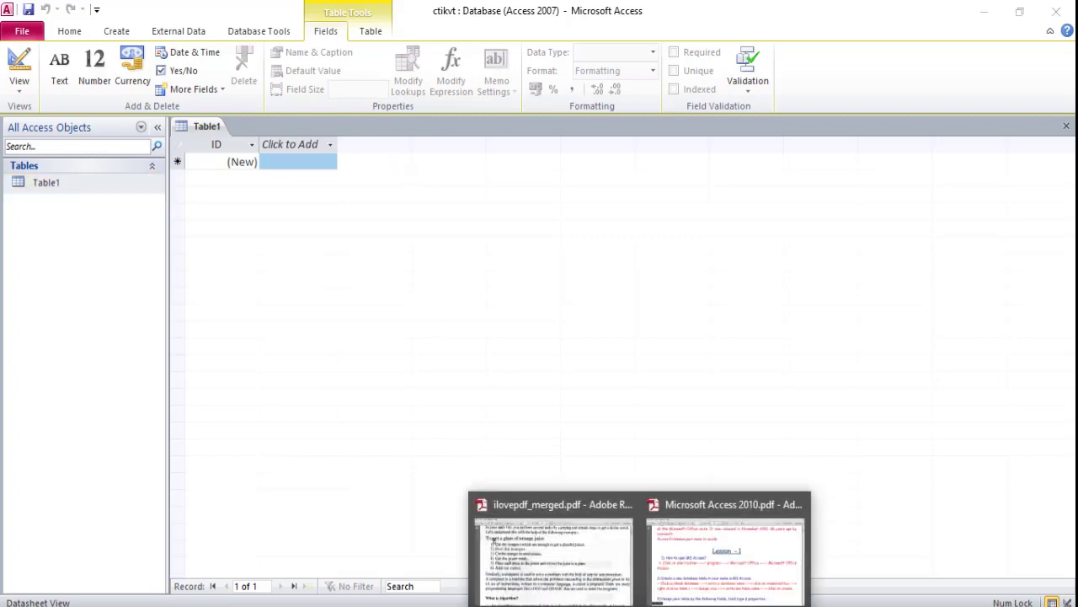
left_click(757, 563)
scroll(623, 417, "down", 1)
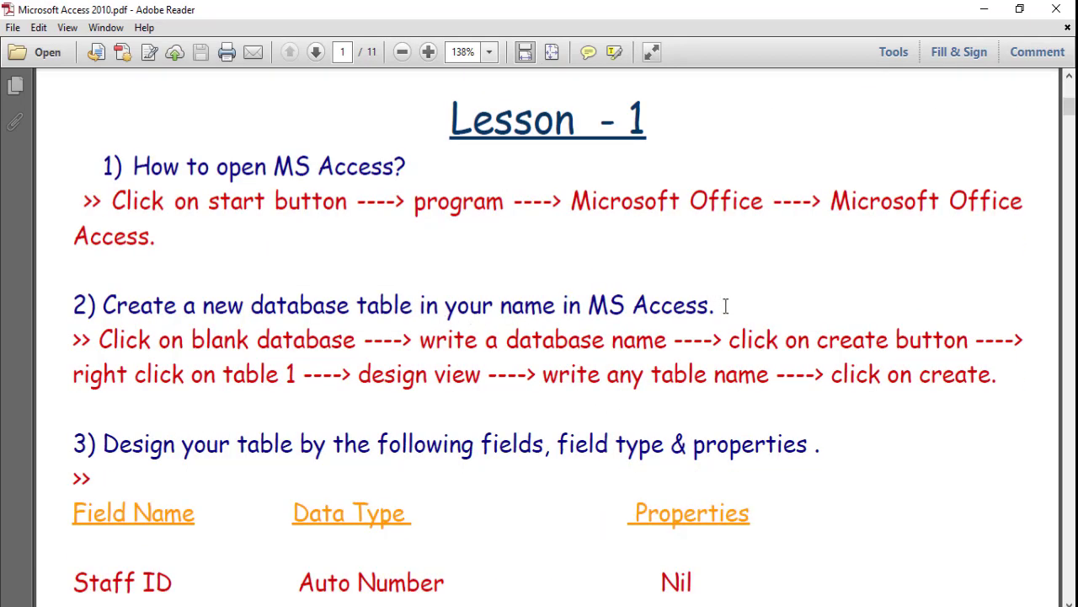
scroll(740, 333, "down", 1)
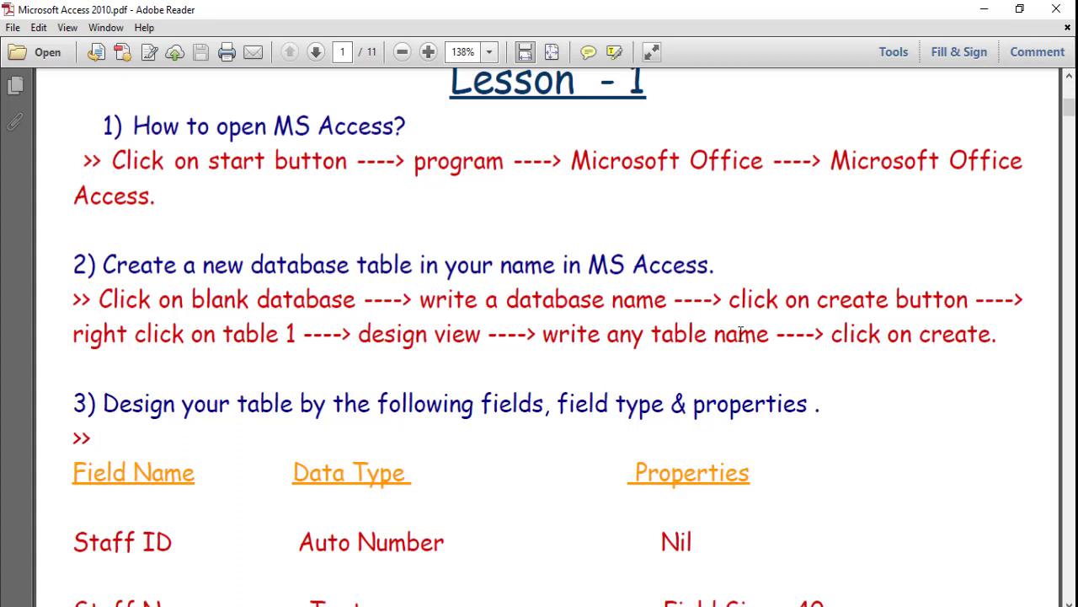
scroll(740, 333, "down", 3)
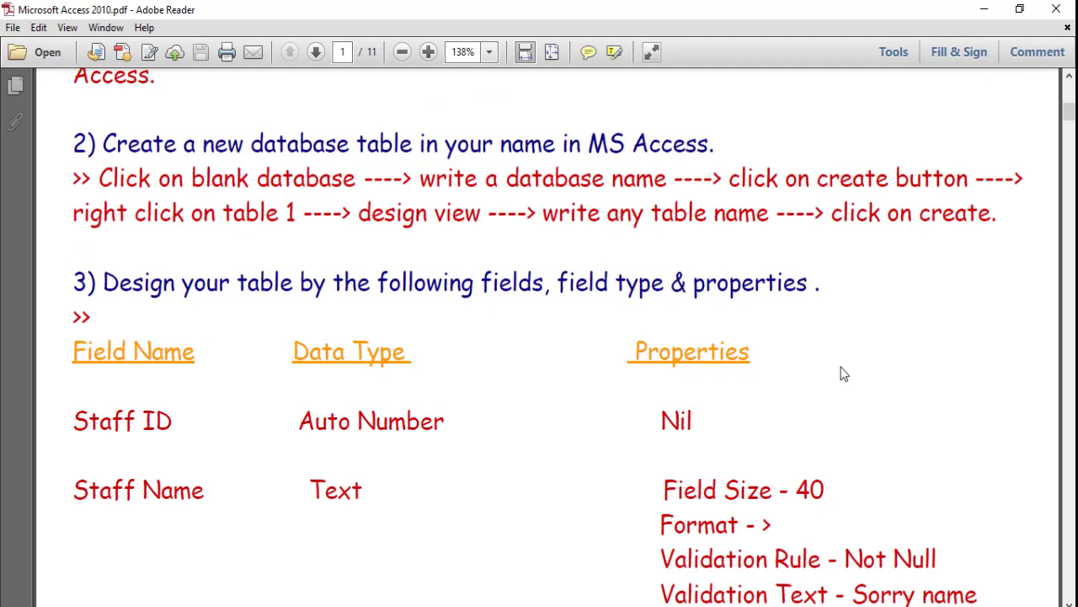
scroll(855, 397, "down", 3)
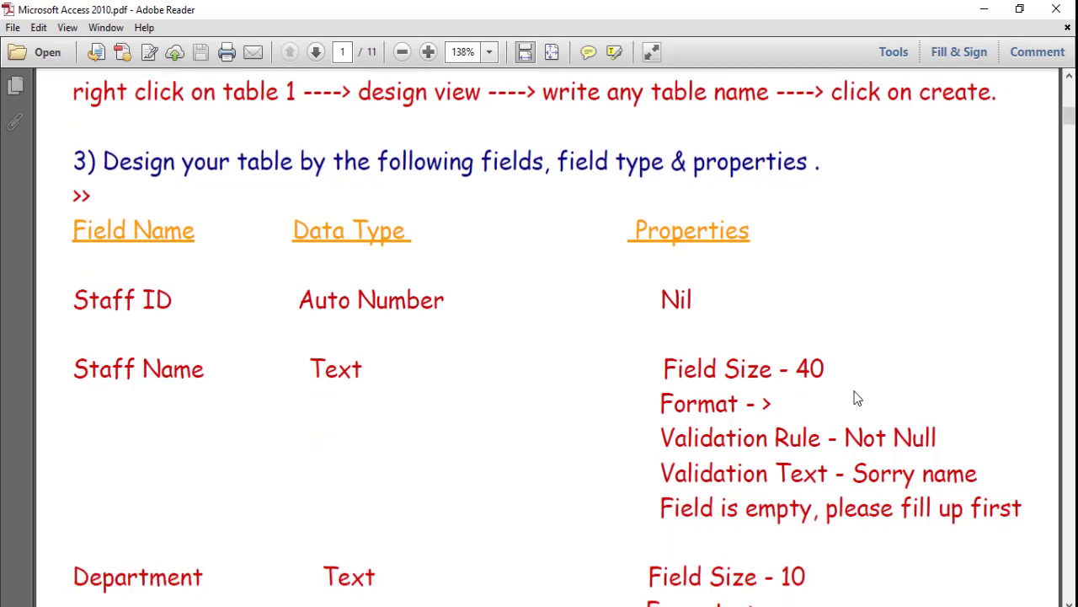
scroll(847, 331, "down", 13)
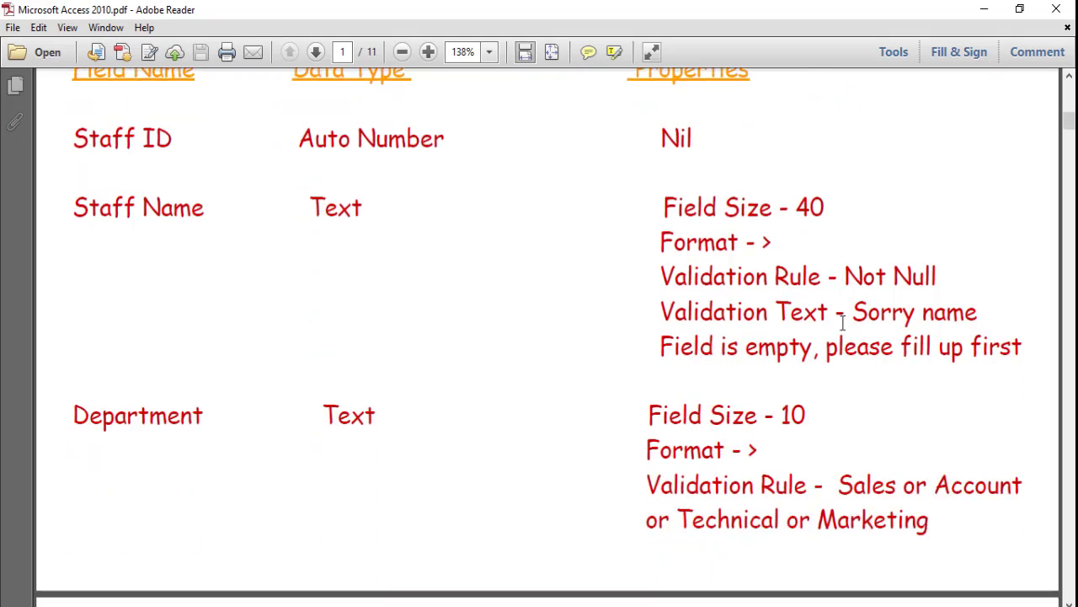
scroll(843, 323, "down", 11)
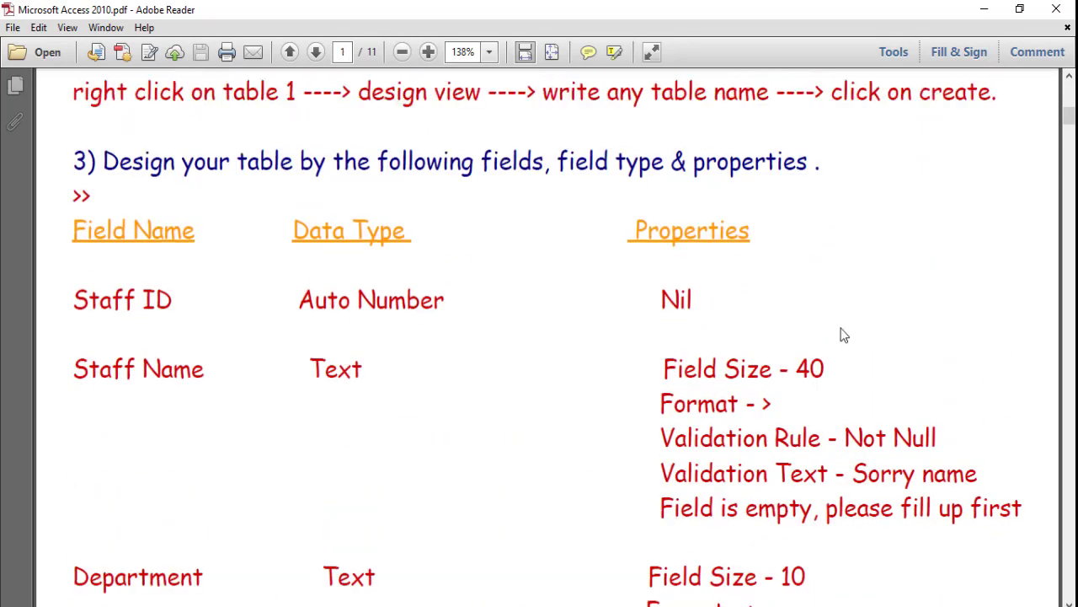
scroll(844, 335, "up", 2)
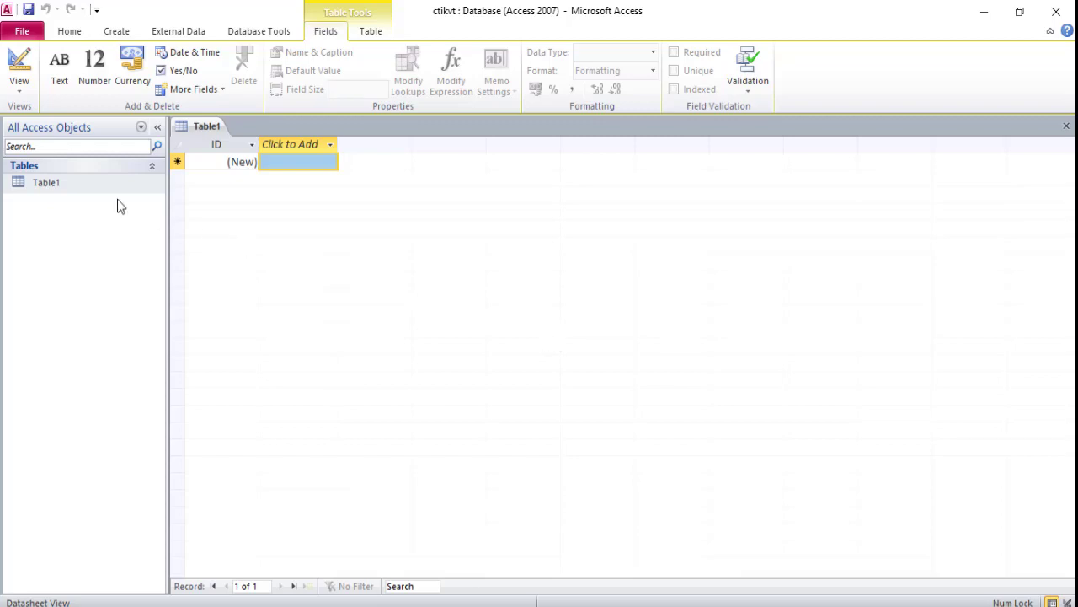
- Open Table1 in Design View, saving the table under the name Details
left_click(64, 184)
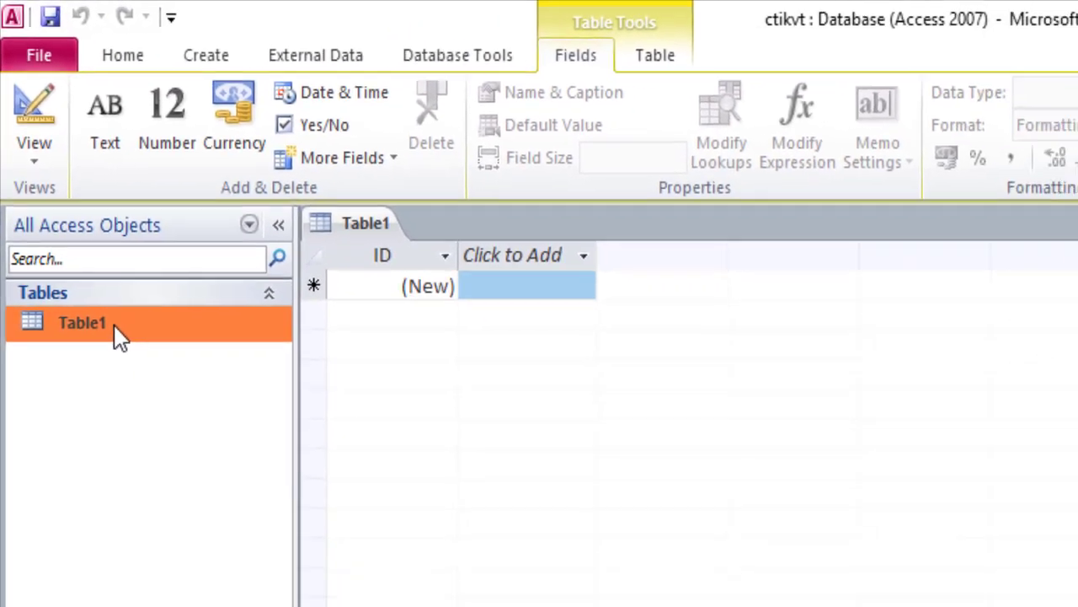
right_click(132, 379)
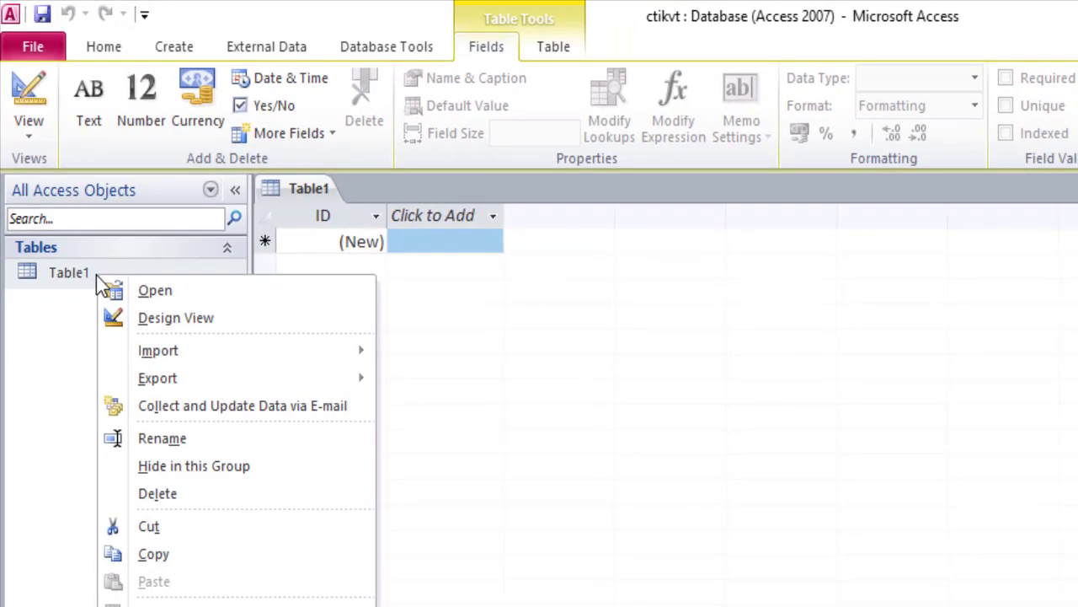
left_click(169, 325)
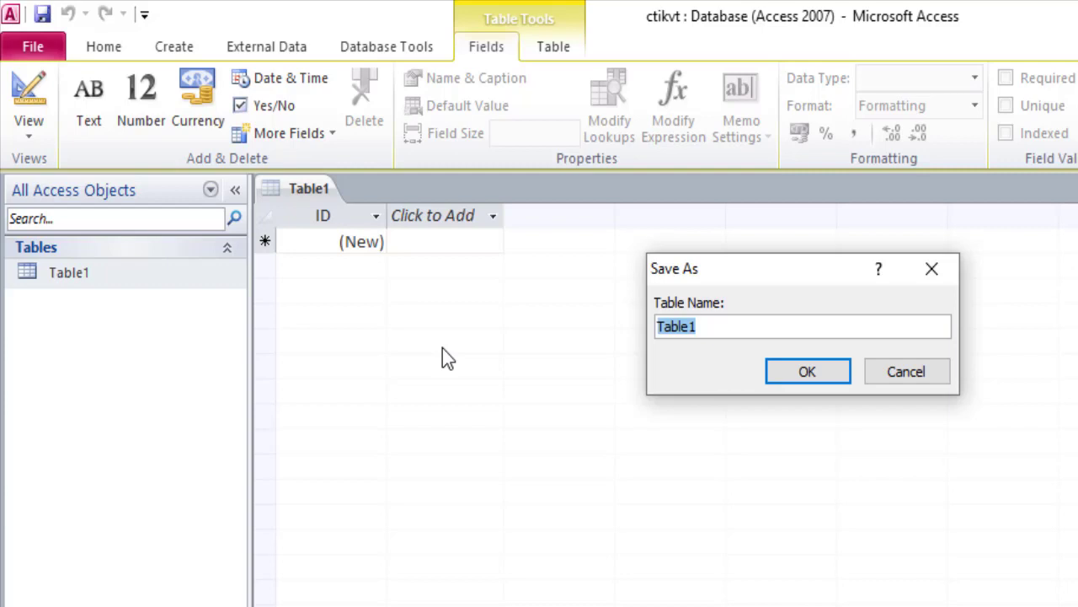
type("Details")
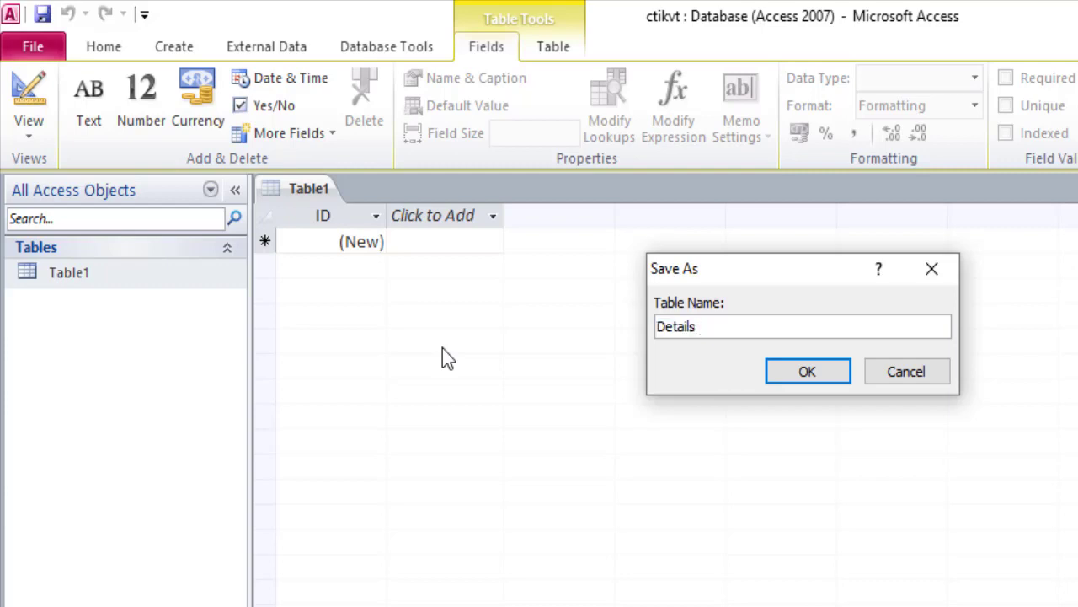
key("Return")
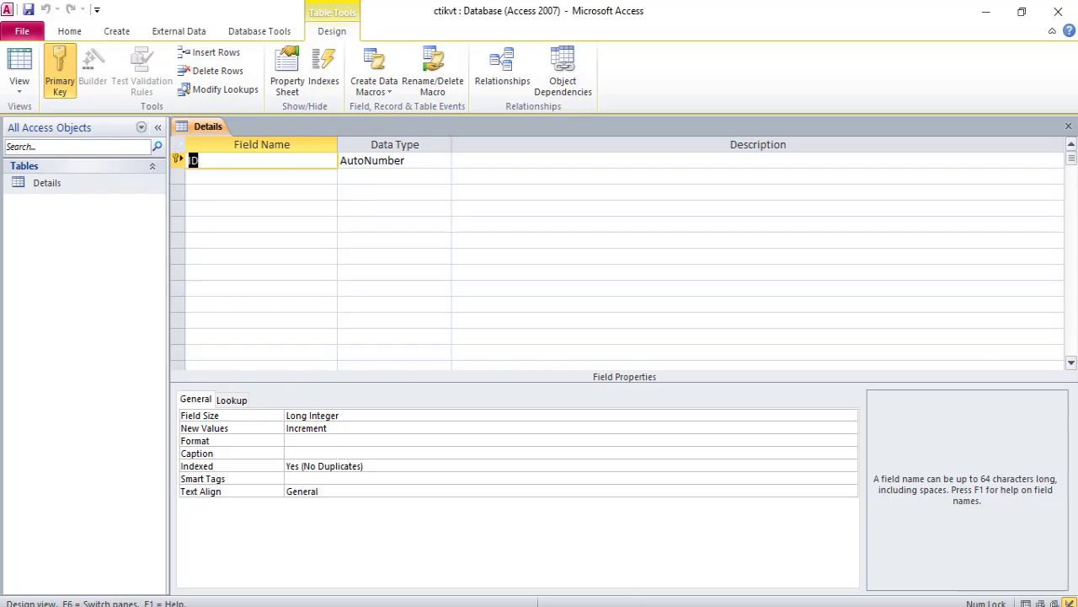
- Check the Staff ID field's data type in the lesson PDF
key("alt+Tab")
scroll(665, 419, "down", 1)
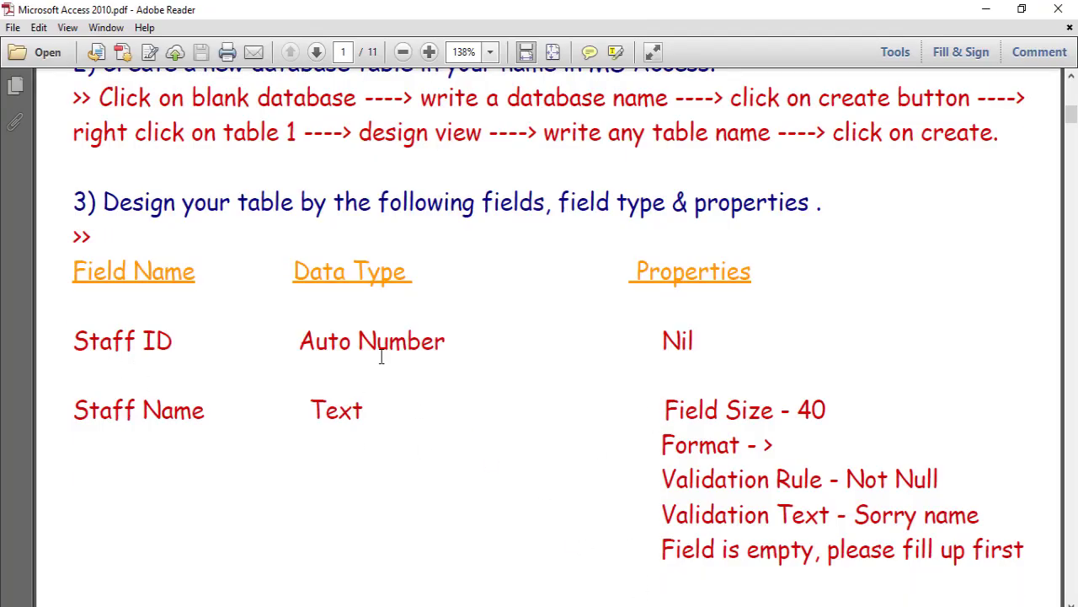
key("alt+Tab")
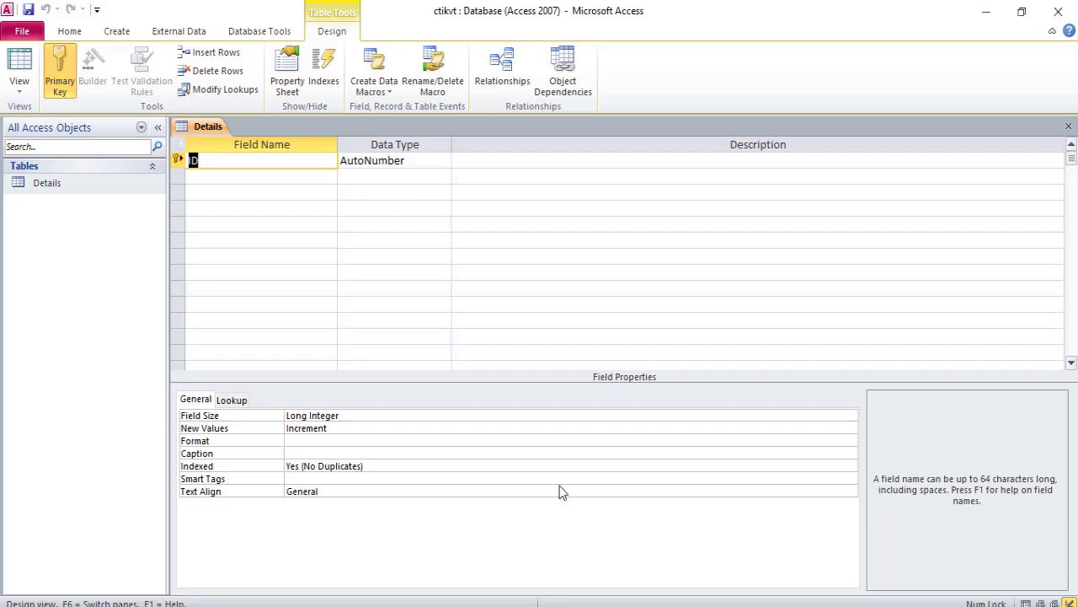
- Rename the ID field to Staff id and move on to the next field row
type("Staff iod")
key("Tab")
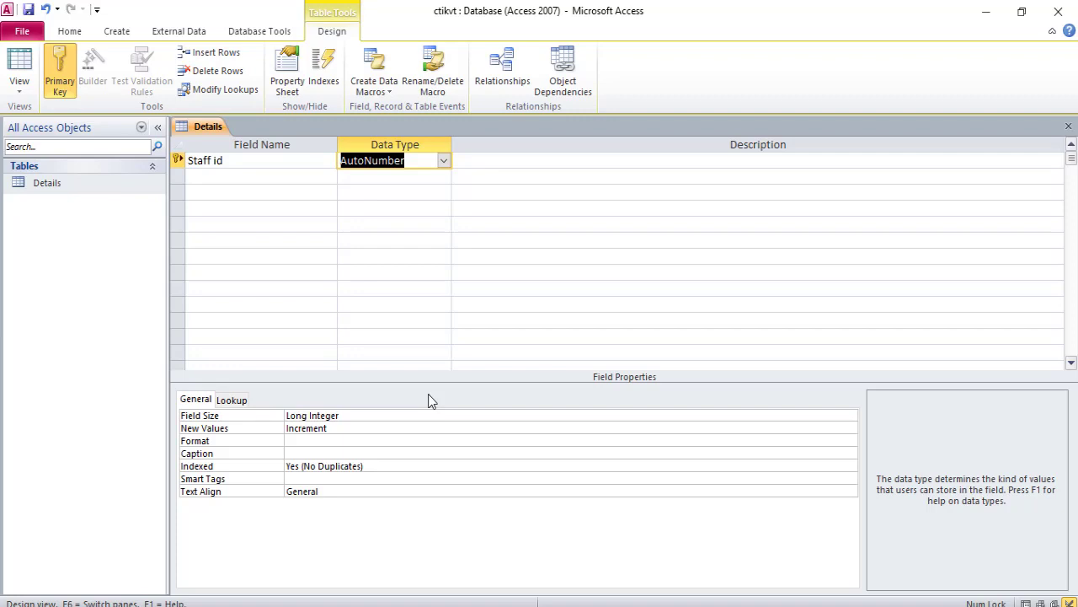
key("Tab")
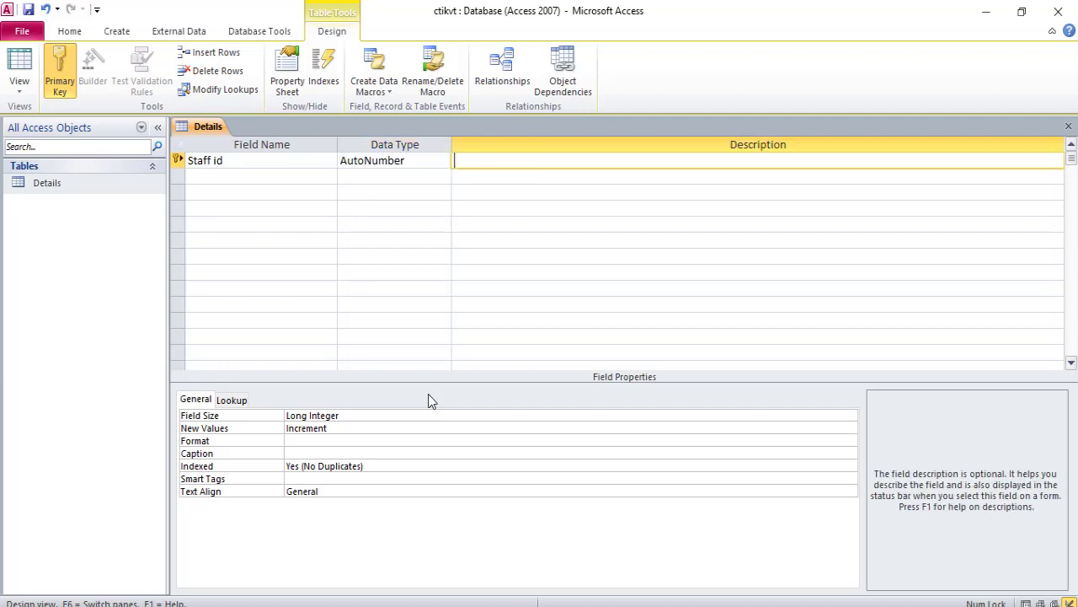
key("Tab")
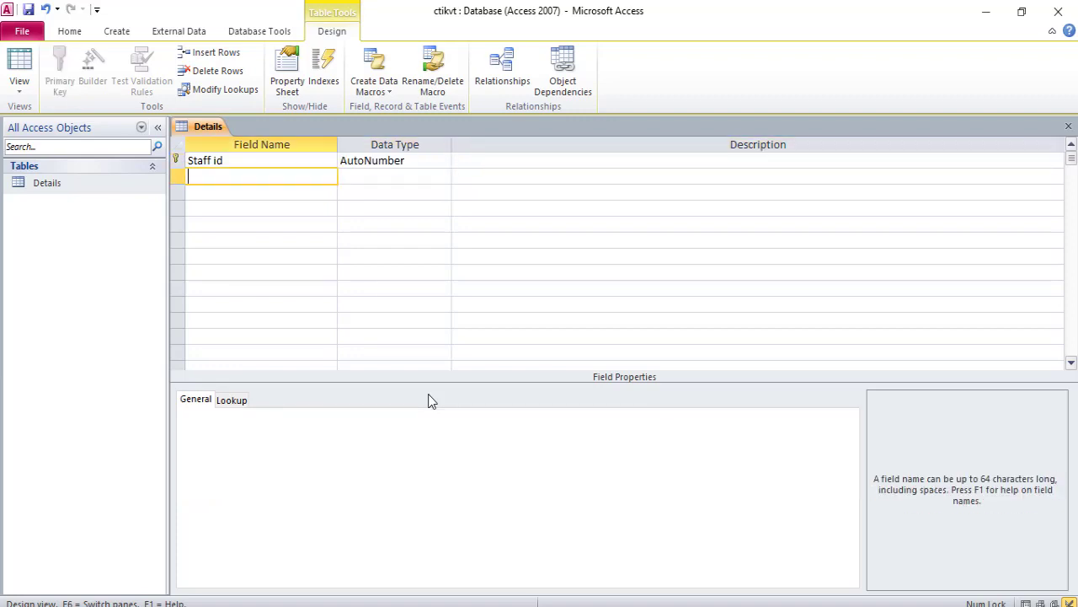
- Add a Staff Name field with the Text data type, checking the lesson PDF's specification first
key("alt+Tab")
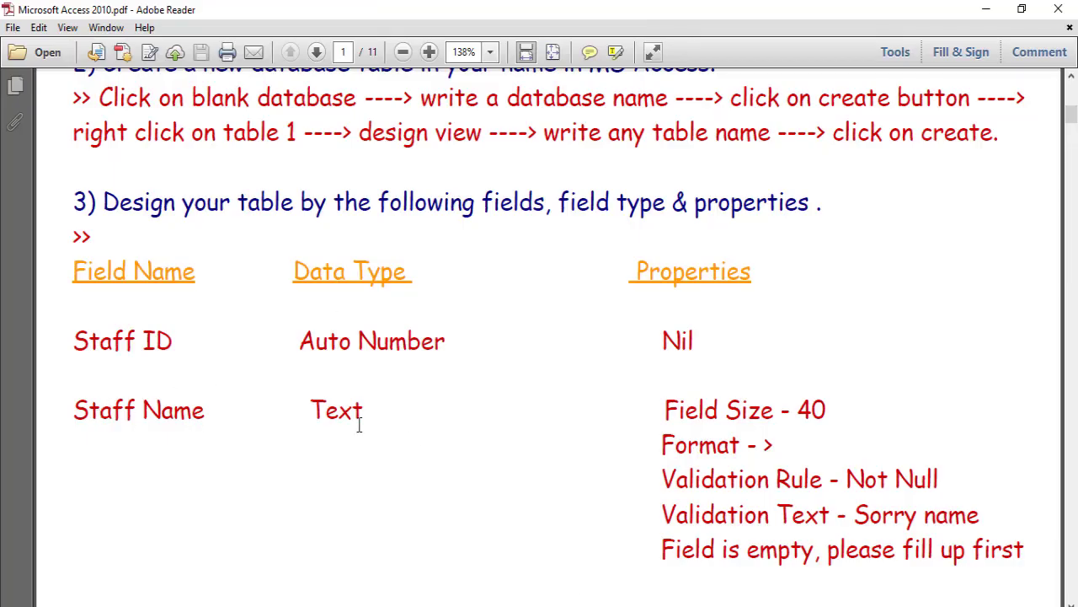
scroll(814, 399, "down", 2)
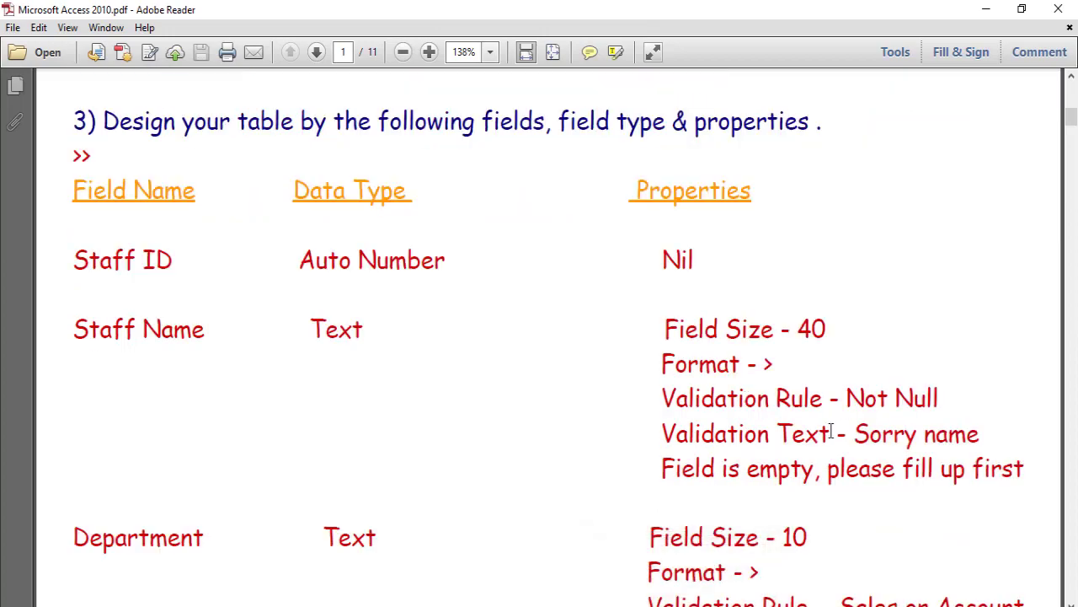
key("alt+Tab")
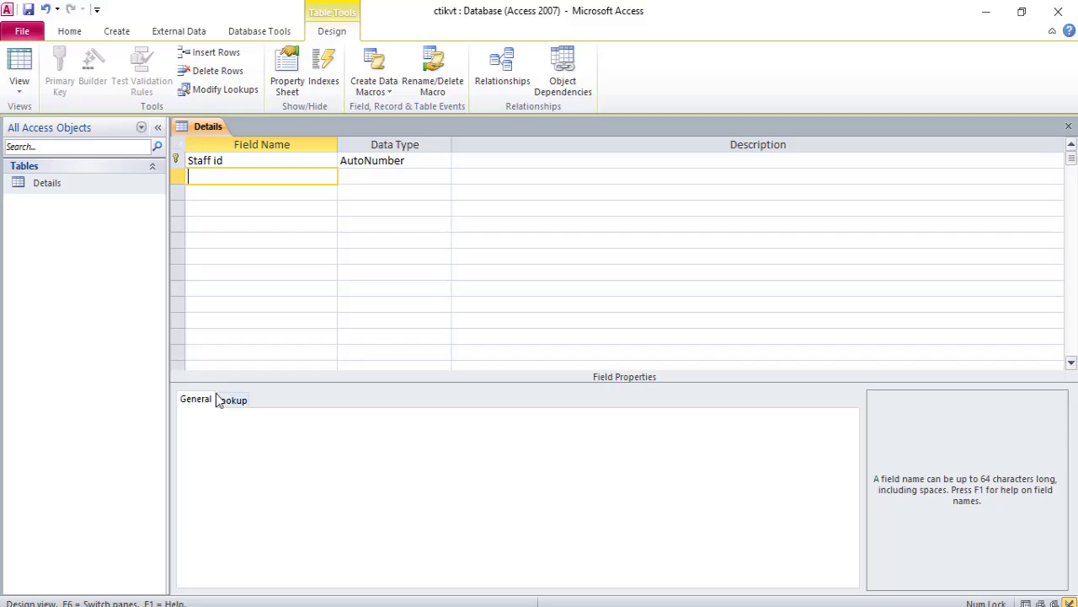
type("Staff Name")
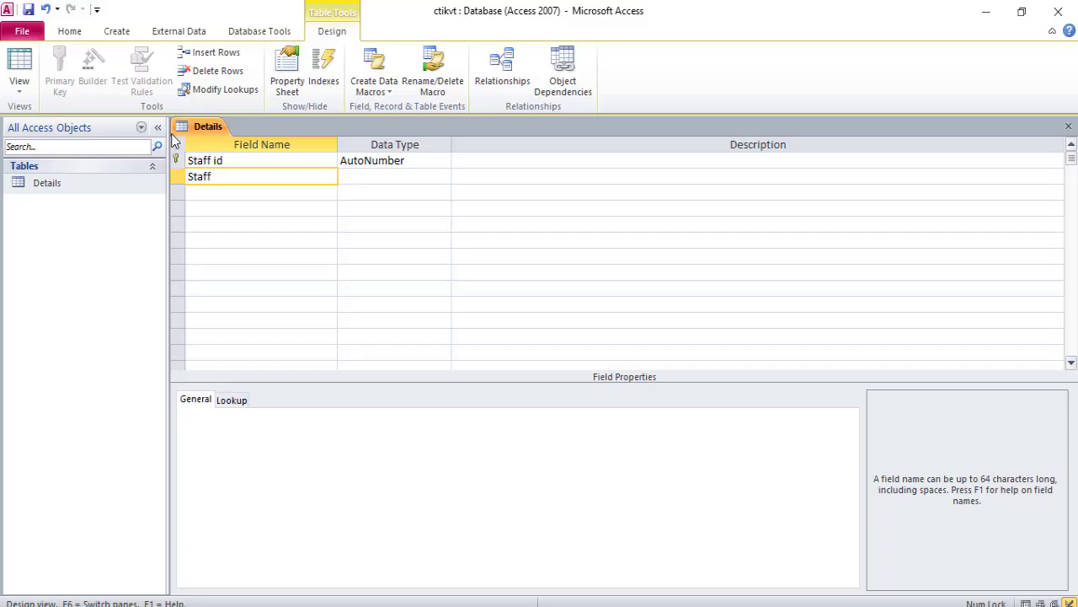
key("Tab")
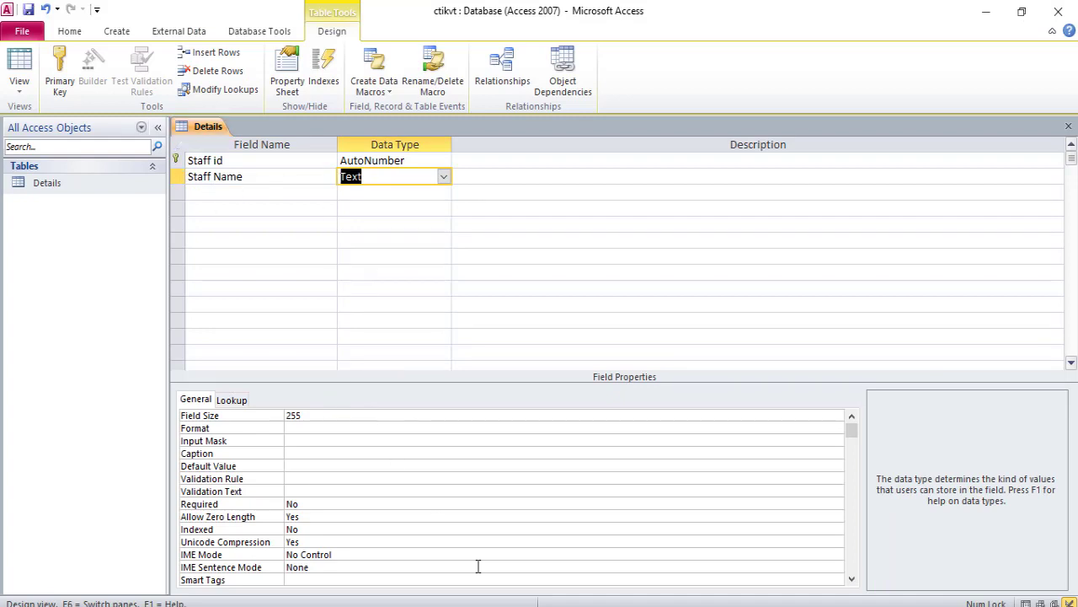
- Set the Staff Name field's size to 40
key("alt+Tab")
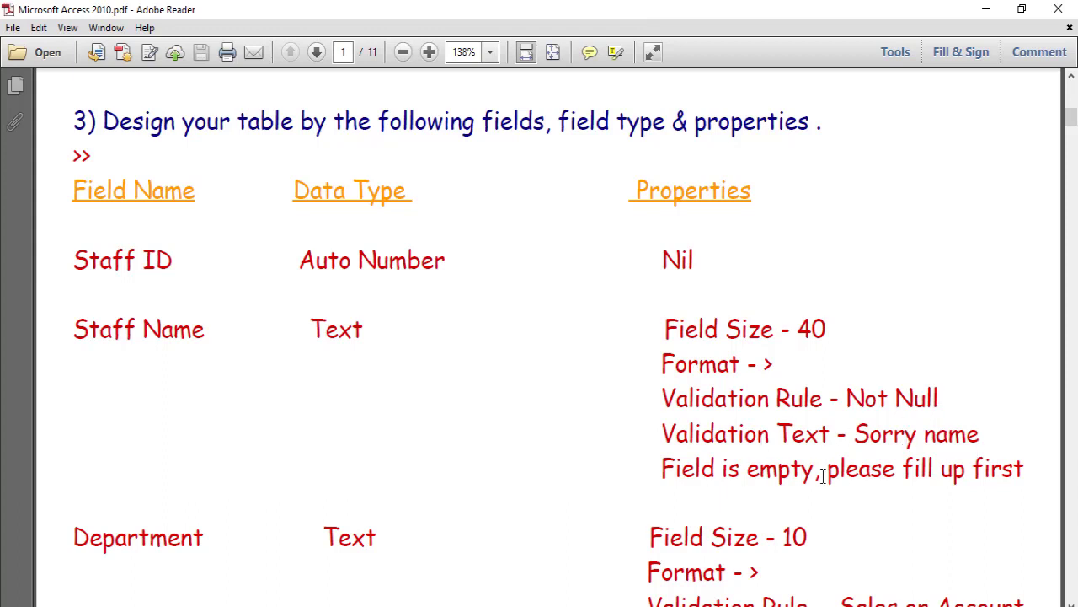
left_click(674, 606)
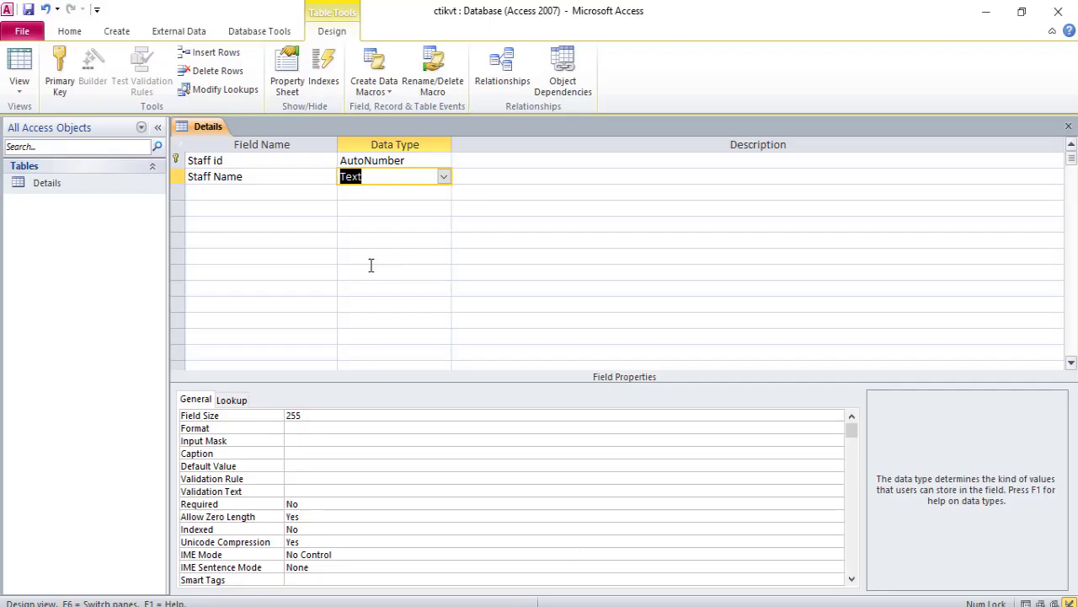
left_click(333, 417)
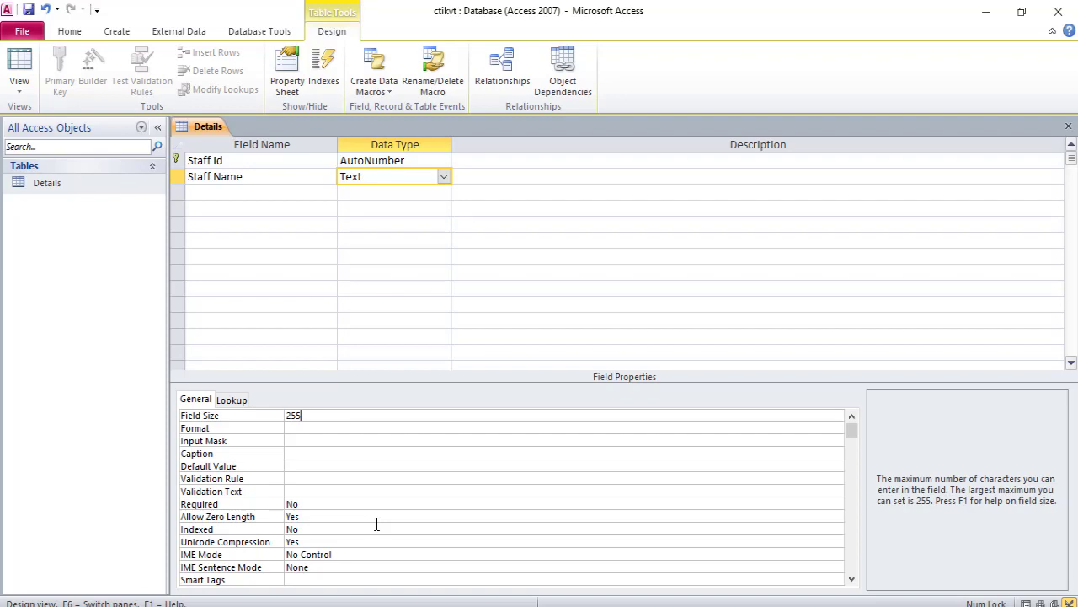
key("BackSpace")
key("BackSpace")
key("BackSpace")
type("40")
key("Return")
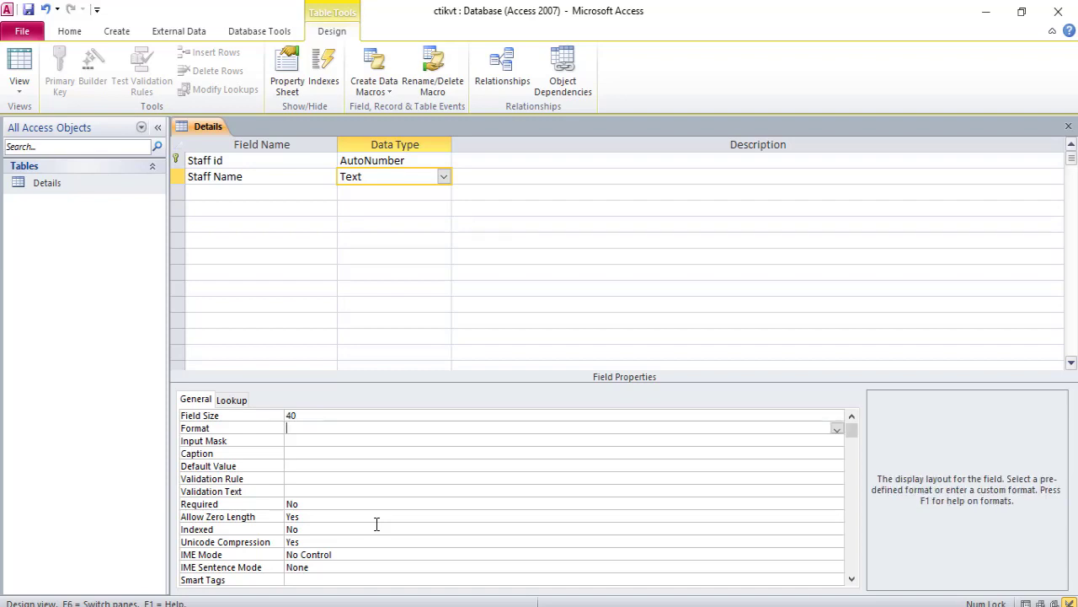
- Set the Staff Name field's format to > and its validation rule to Is Not Null
type(">")
key("Down")
key("Down")
key("Down")
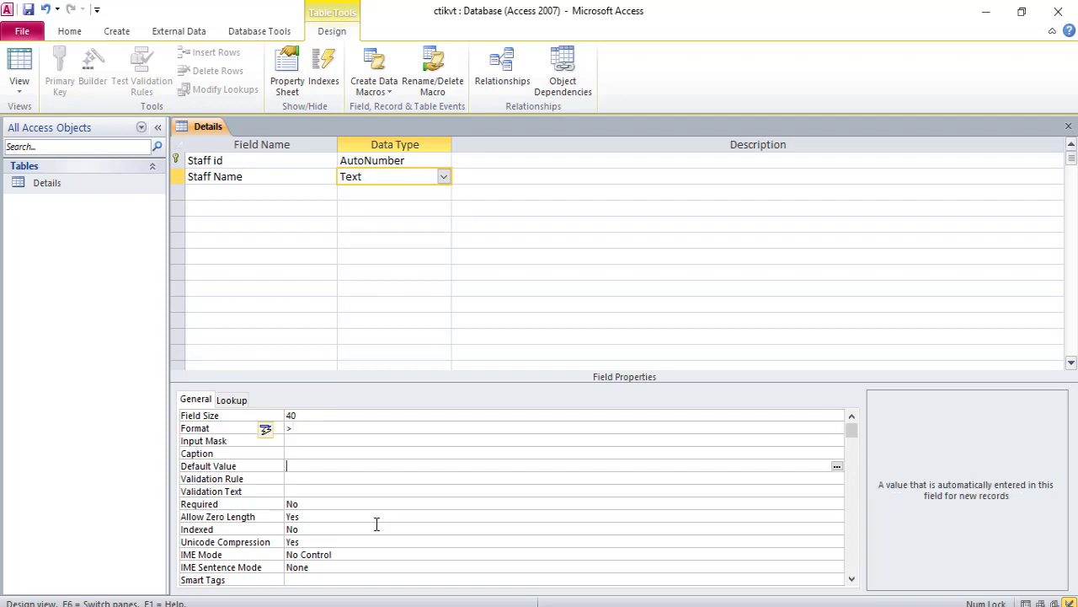
type("no")
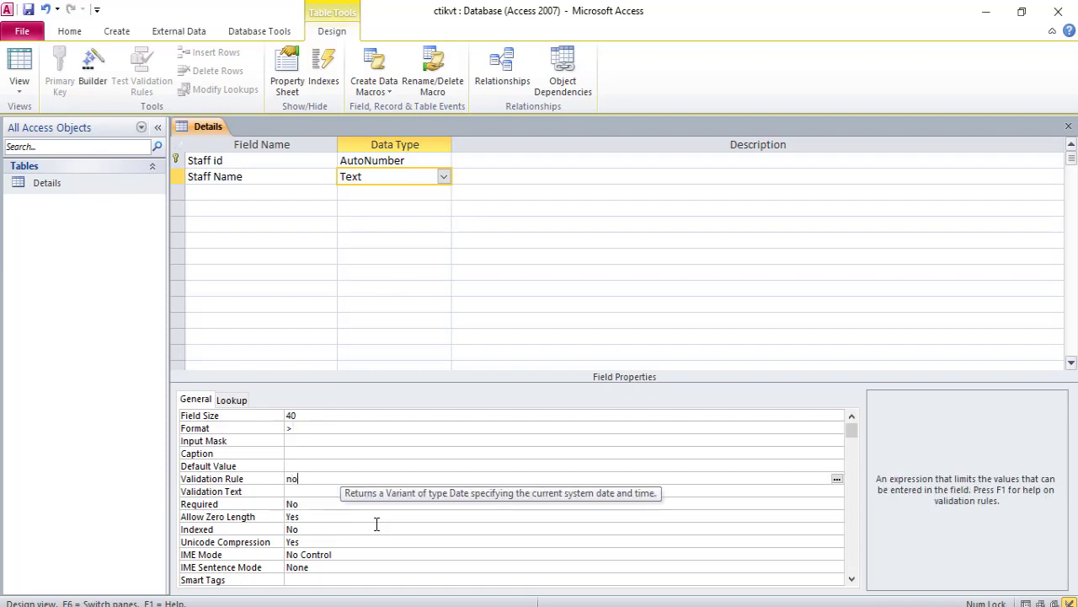
type("t null")
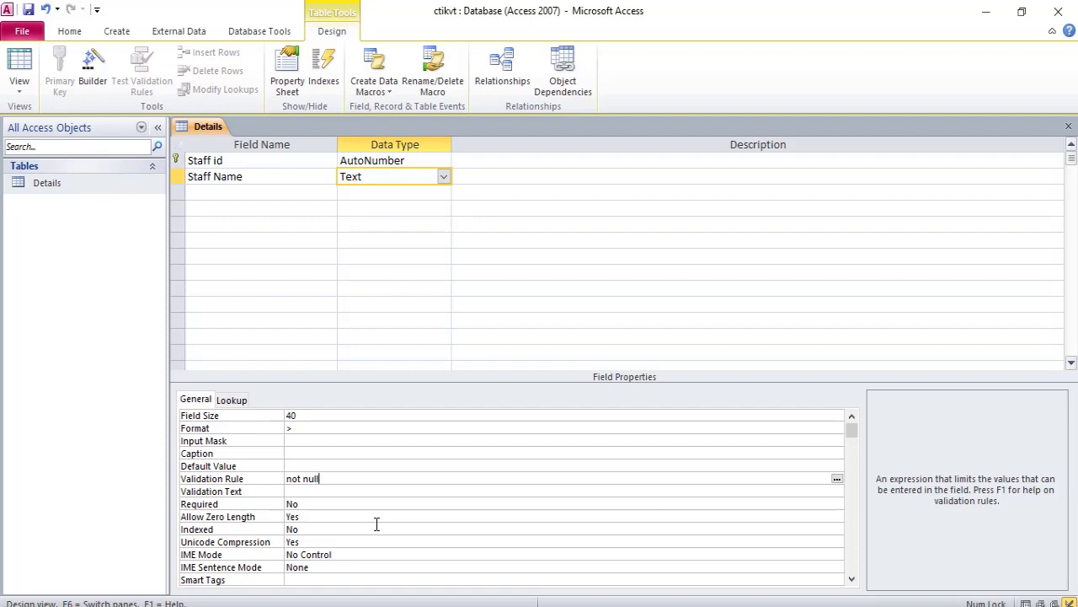
key("Return")
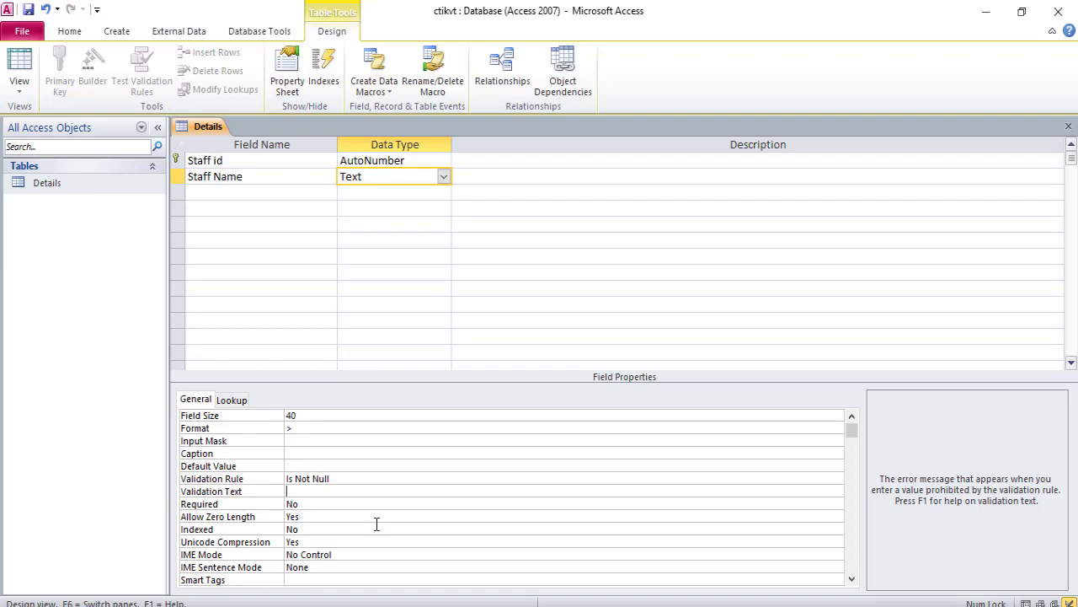
- Enter the validation text "Sorry your name field is empty please fill up" for Staff Name
type("Somy this")
key("BackSpace")
key("BackSpace")
key("BackSpace")
key("BackSpace")
type("your name field is empty please fill up")
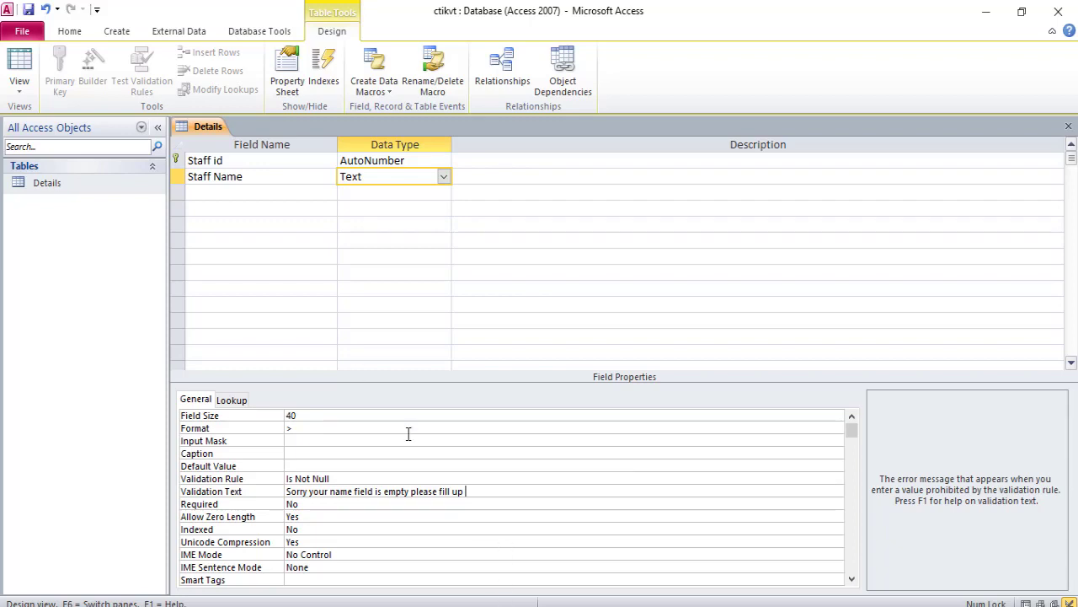
left_click(290, 195)
- Add a Department field with the Text data type after checking its specification in the lesson PDF
key("alt+Tab")
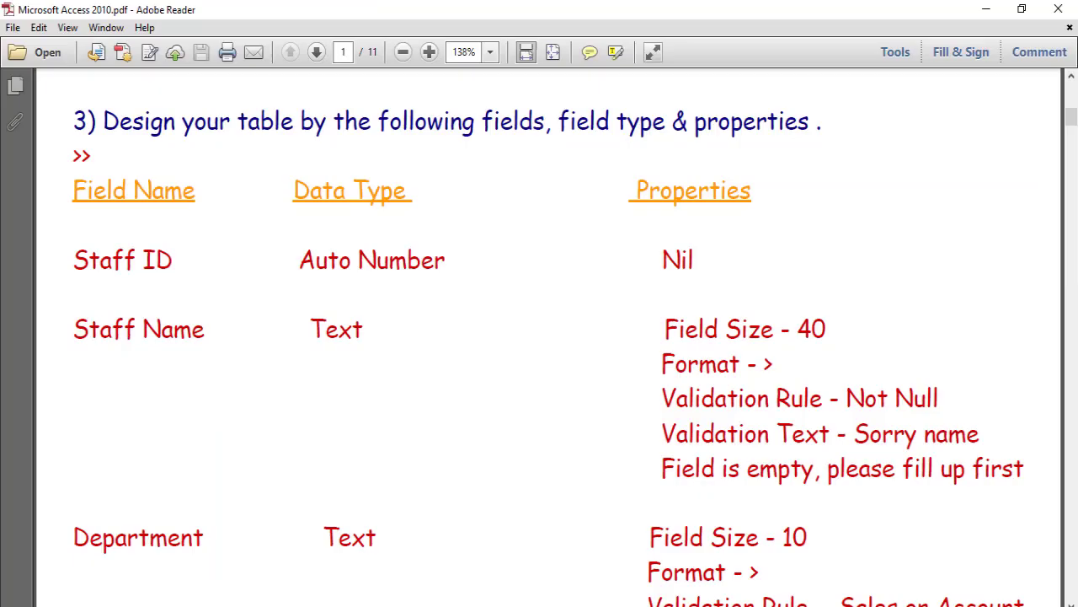
scroll(601, 283, "down", 2)
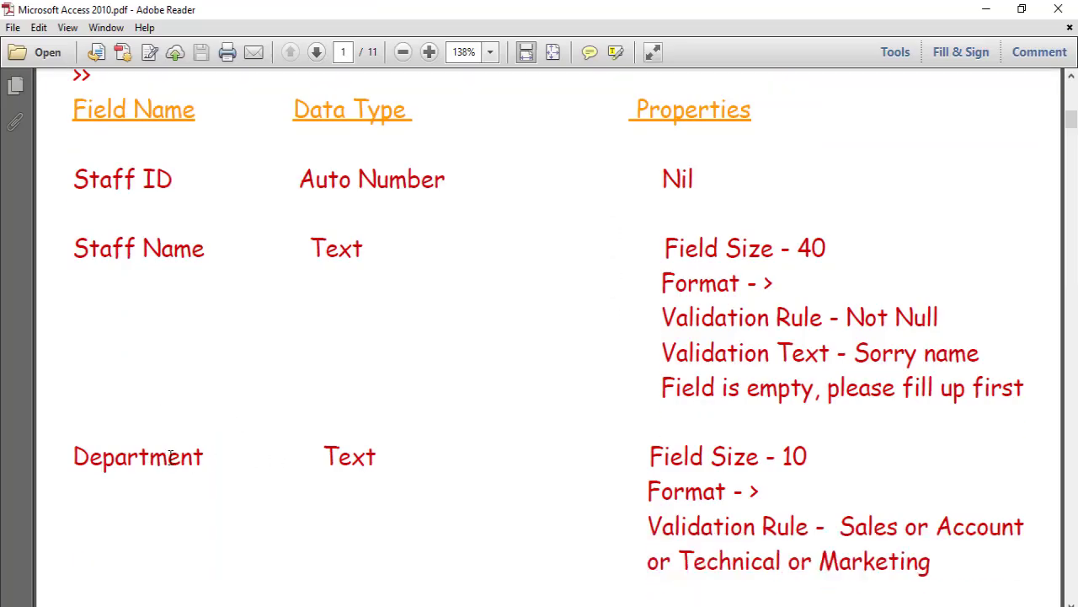
scroll(914, 480, "down", 1)
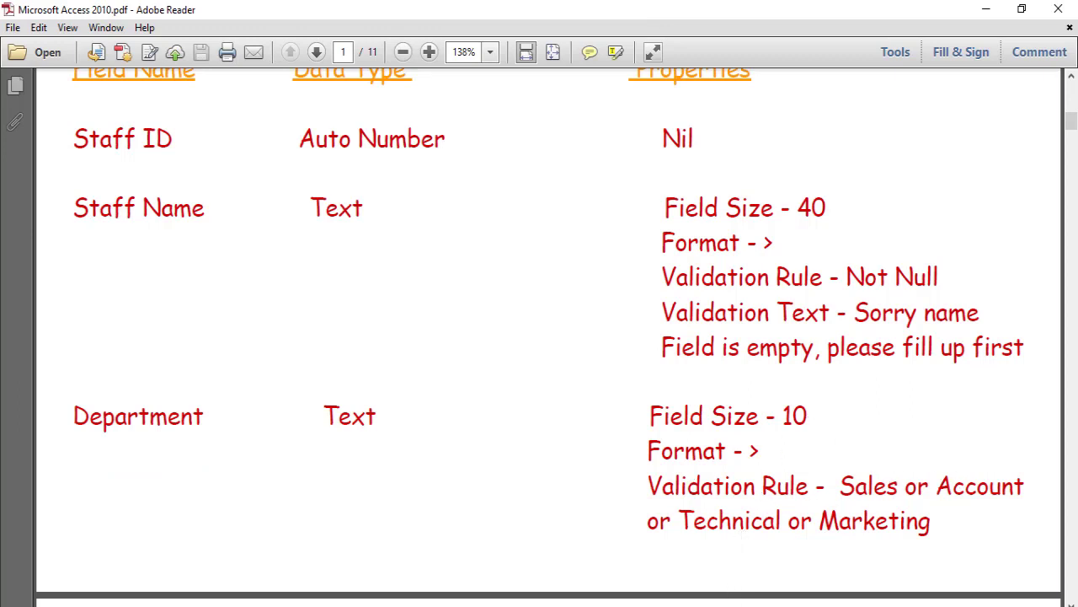
key("alt+Tab")
type("D")
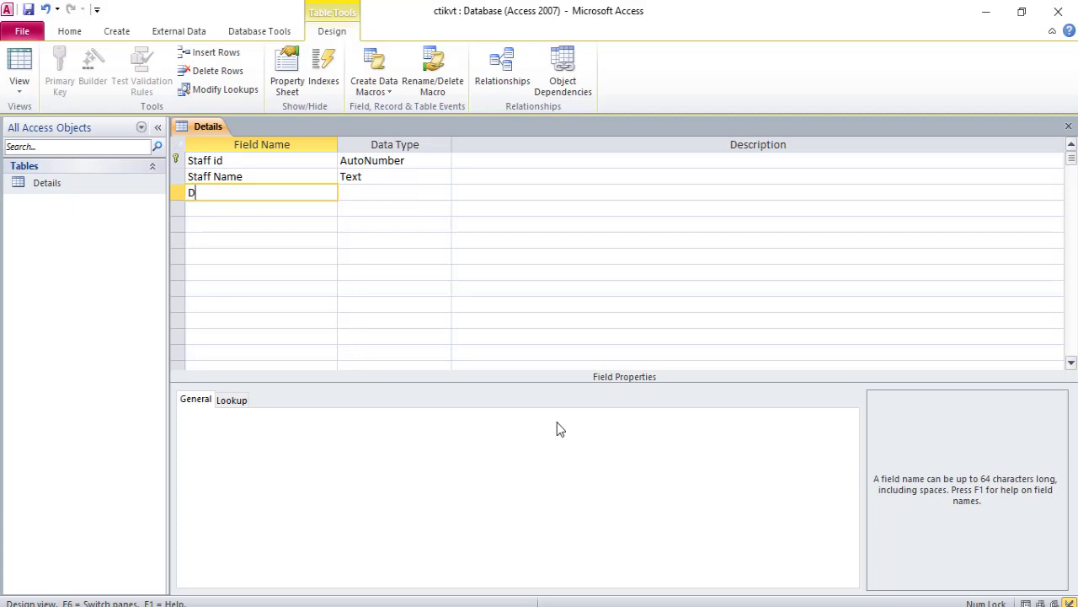
type("epartment")
key("Tab")
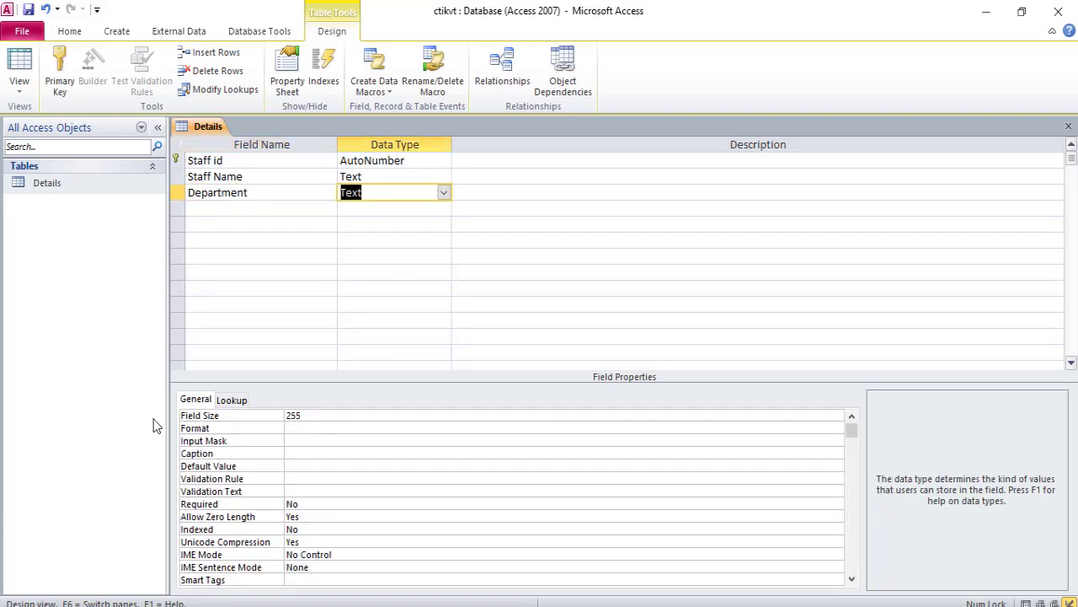
- Set the Department field's size to 10
left_click(328, 414)
key("BackSpace")
key("BackSpace")
key("BackSpace")
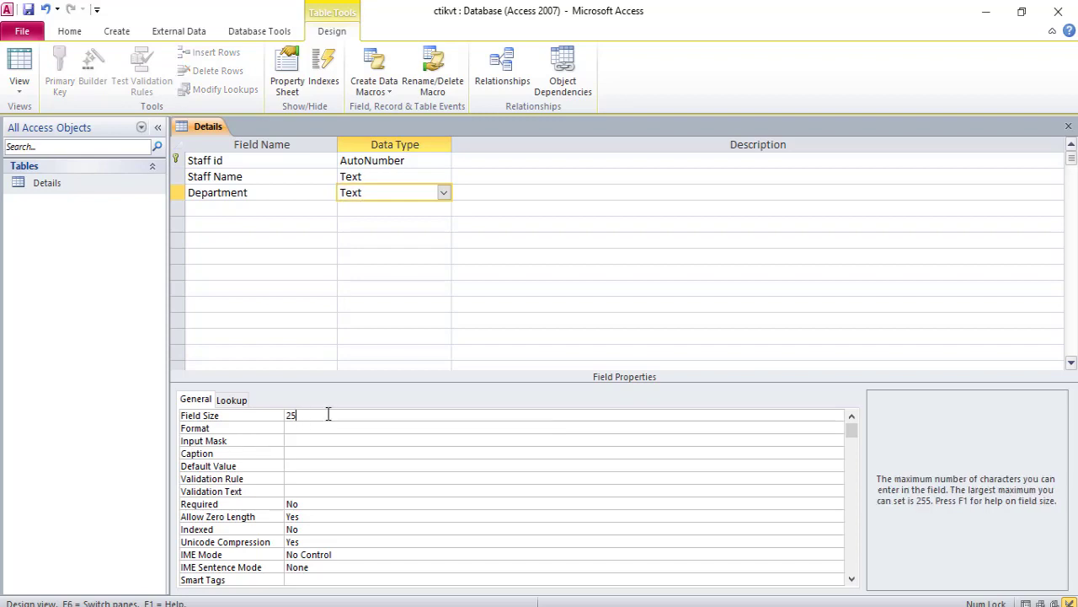
type("10")
key("Return")
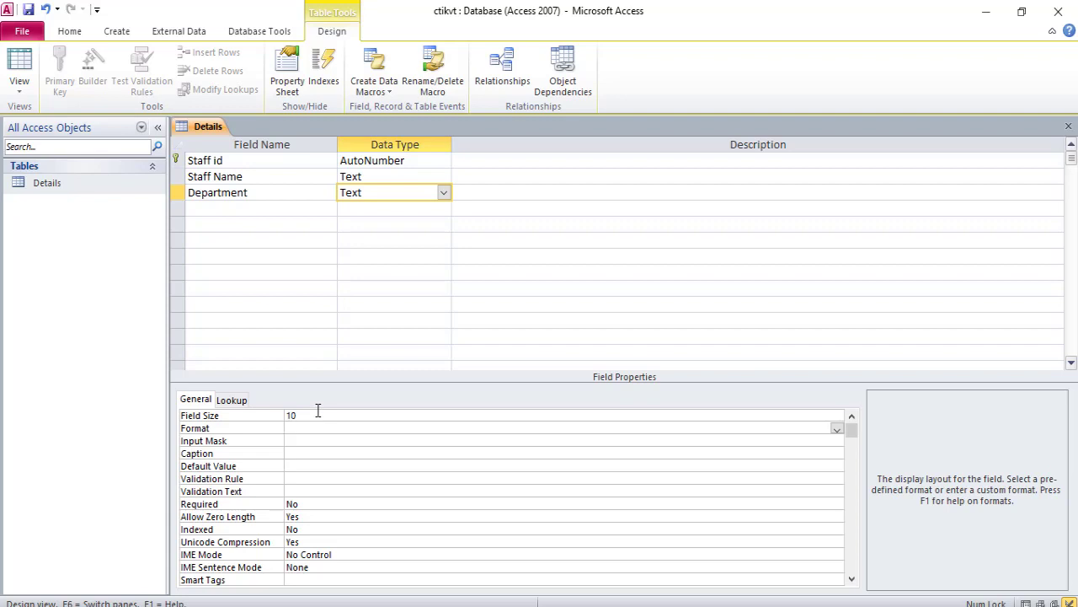
- Set Department's format to > and its validation rule to "Tech" Or "Acct" Or "Sales" Or "Mrk"
type(">")
left_click(313, 478)
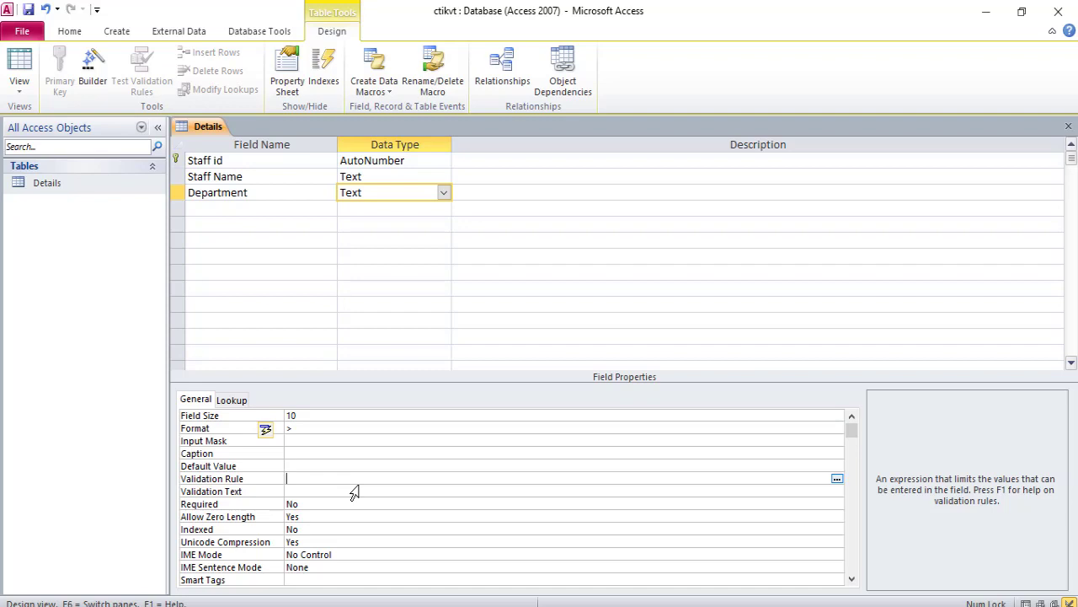
type("Tech or Acct or Sales or")
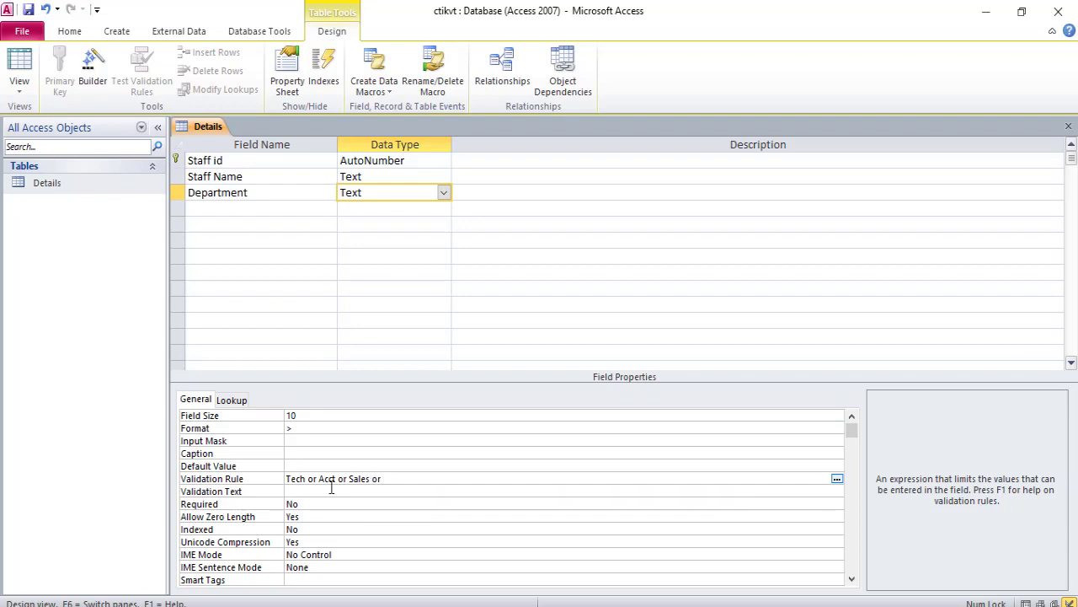
type(" Mrk")
key("Return")
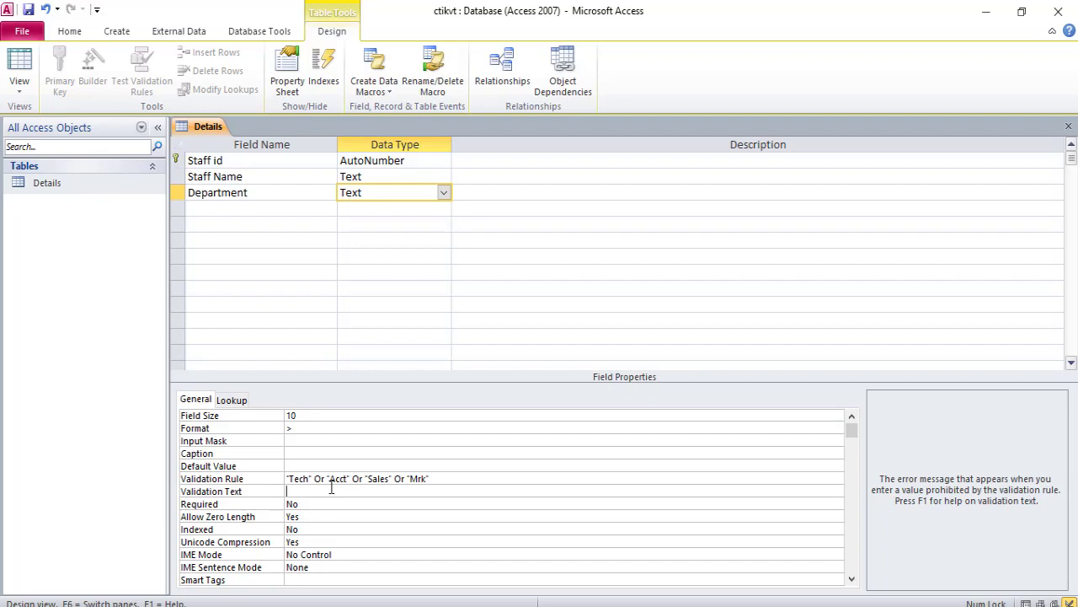
- Enter the validation text "Sorry this department is not valid only Tech, Acct, Sales and Mrk is valid" for Department
type("Sorry this department is not valid only Tech, Acct, Sales and Mrk is valid")
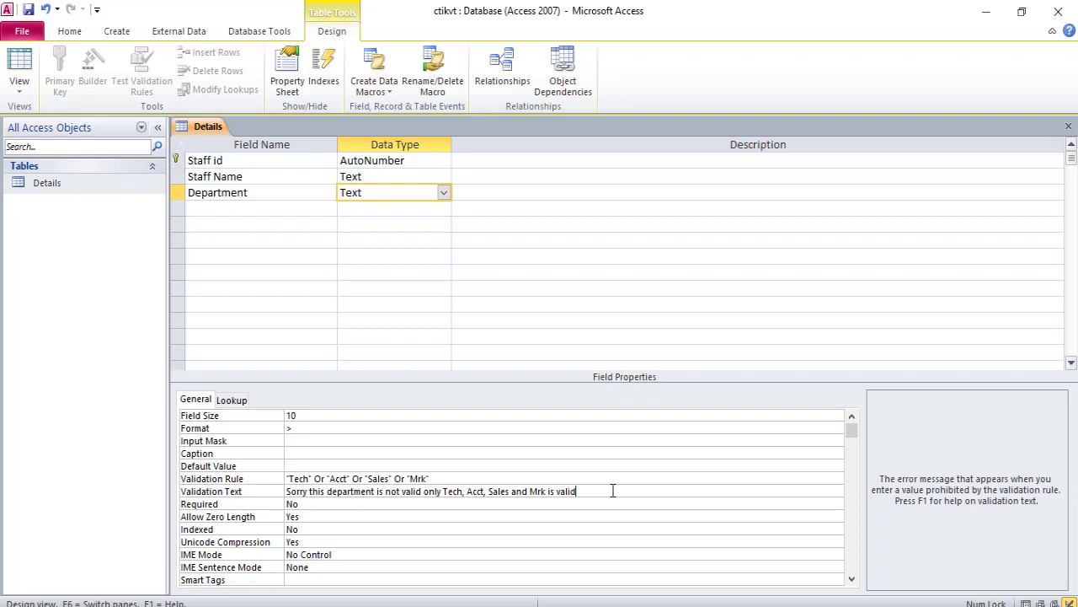
left_click(258, 210)
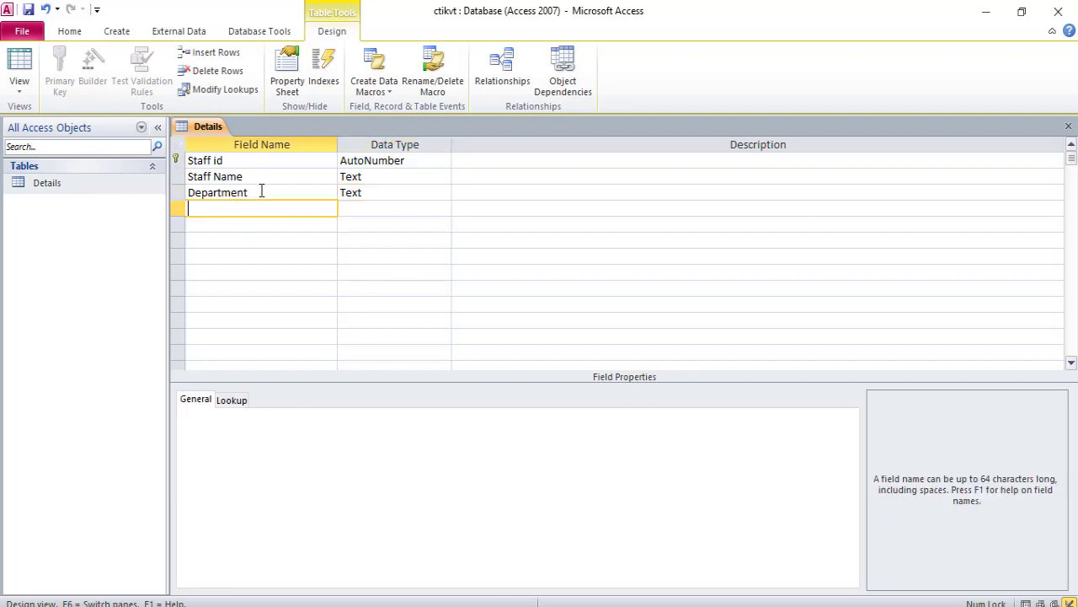
- Add a Joing date field with the Date/Time data type after reviewing its specification in the lesson PDF
key("alt+Tab")
scroll(645, 402, "down", 6)
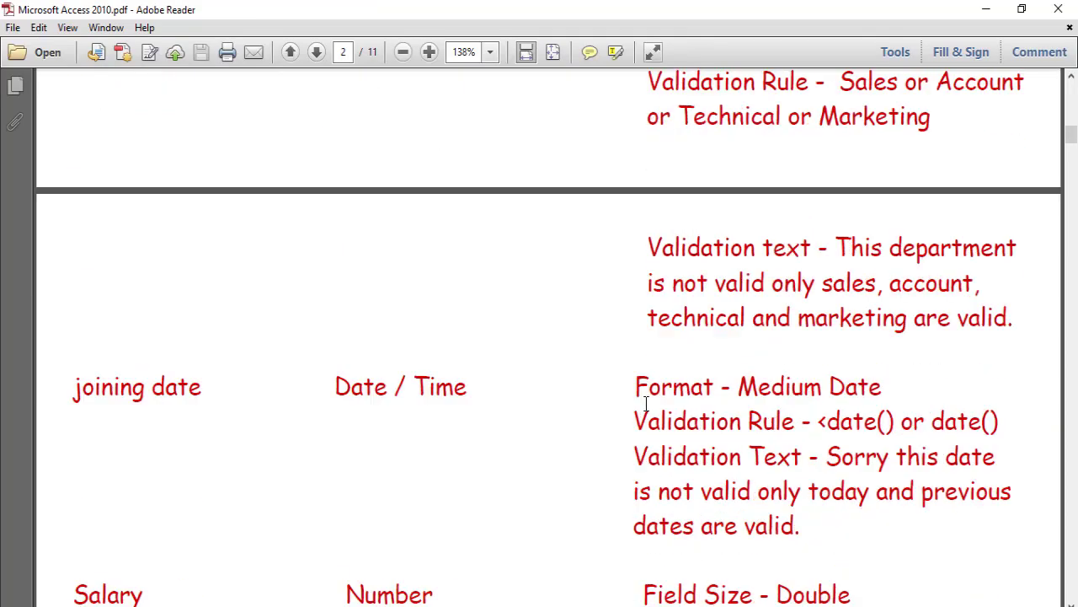
scroll(646, 402, "up", 2)
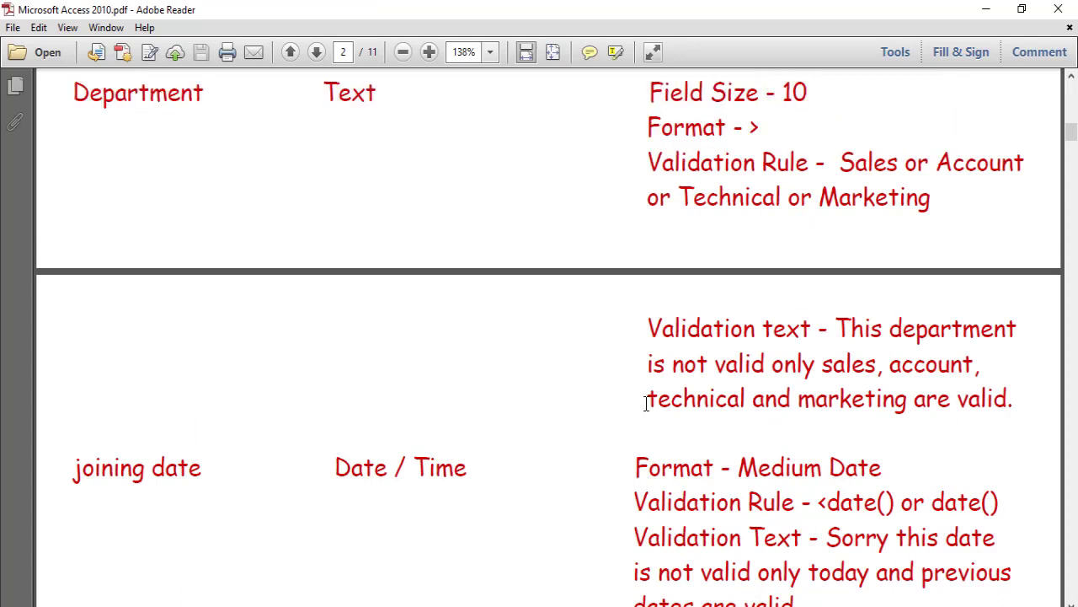
scroll(645, 402, "down", 1)
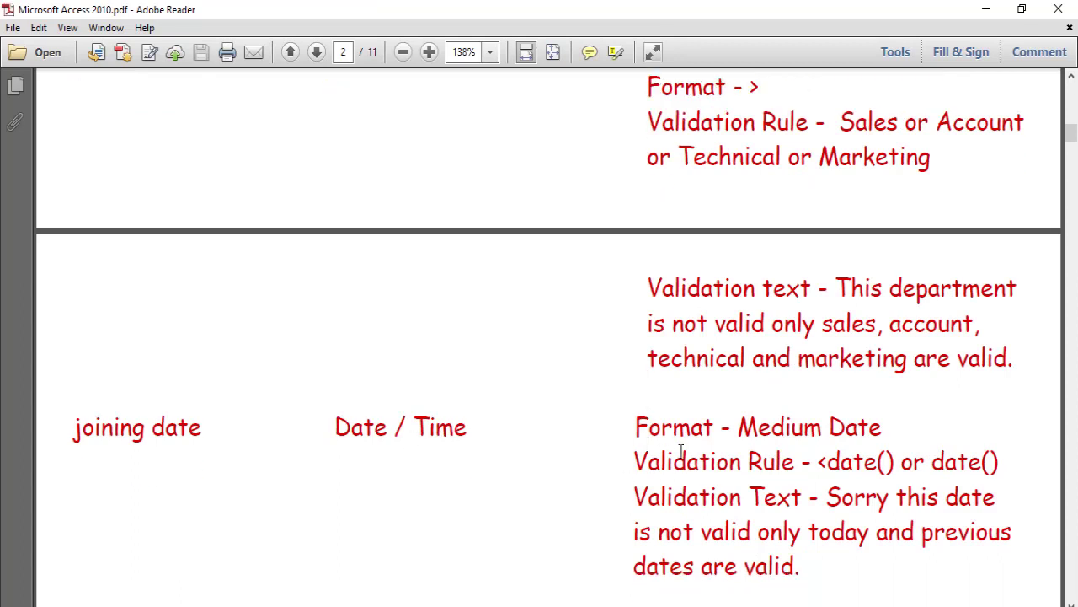
scroll(706, 445, "down", 2)
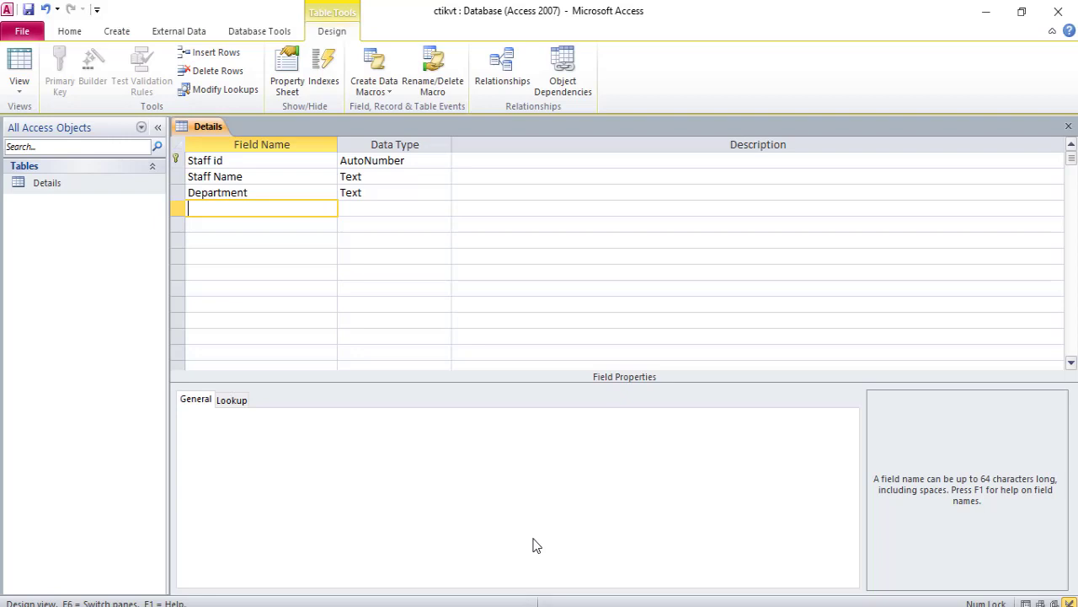
type("Joing date")
key("Tab")
type("d")
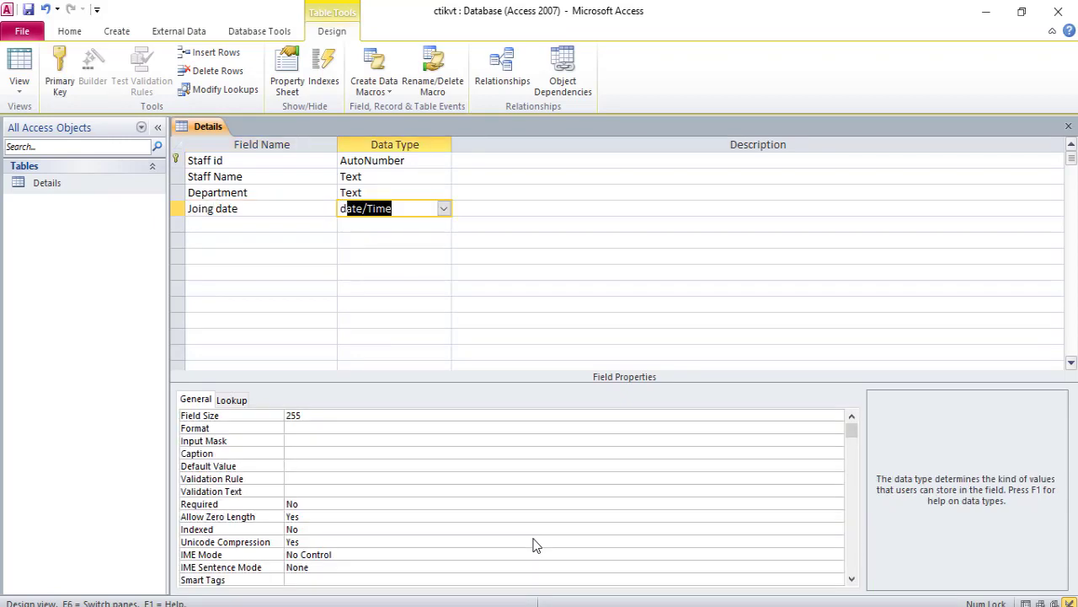
- Set the Joing date field's format to Medium Date and open its validation rule for editing
left_click(334, 411)
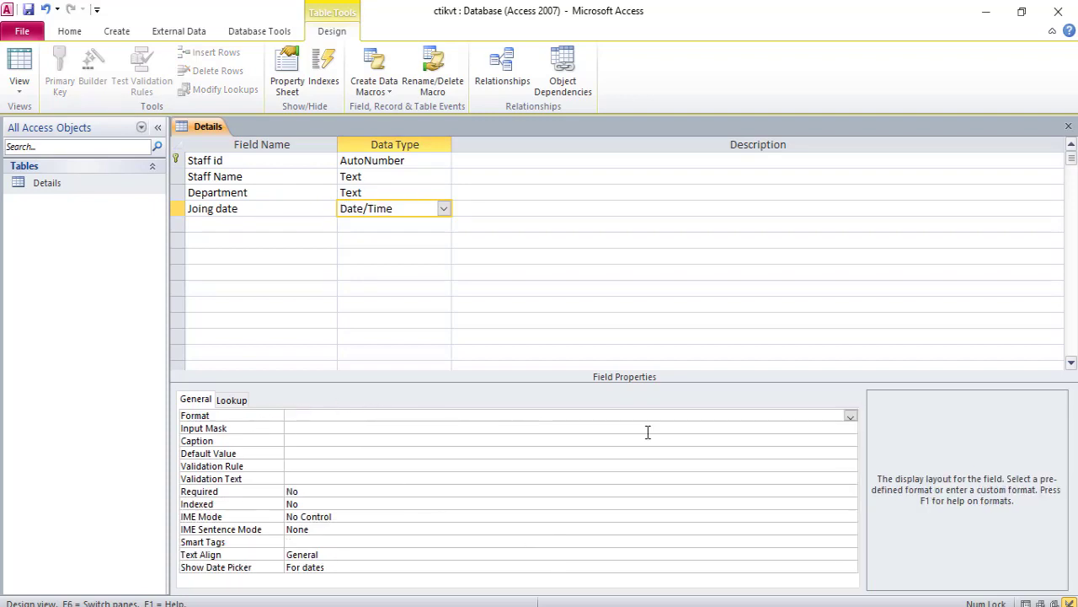
left_click(851, 415)
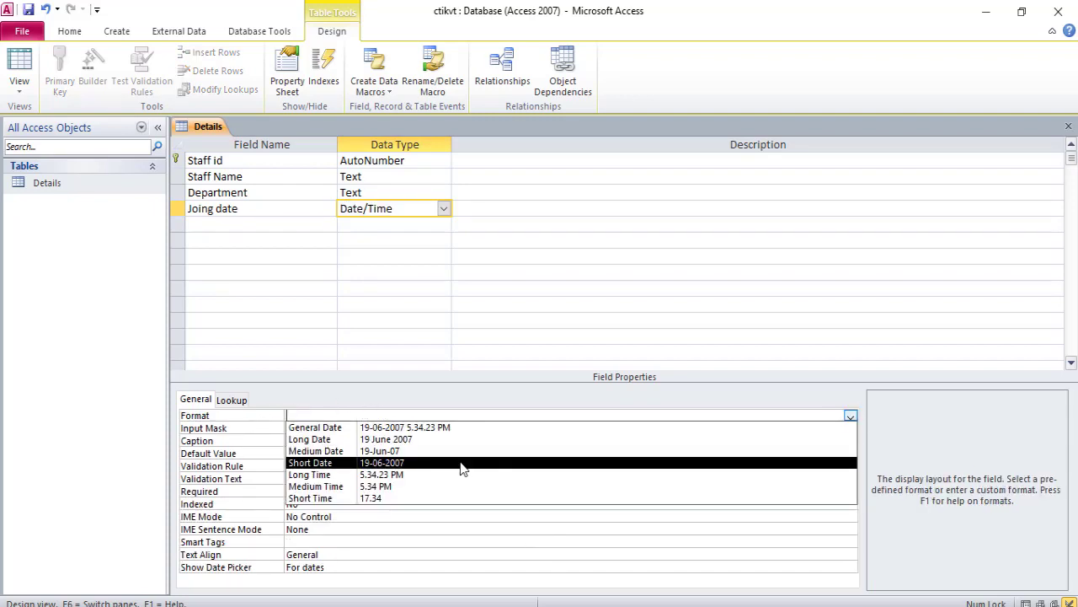
left_click(327, 452)
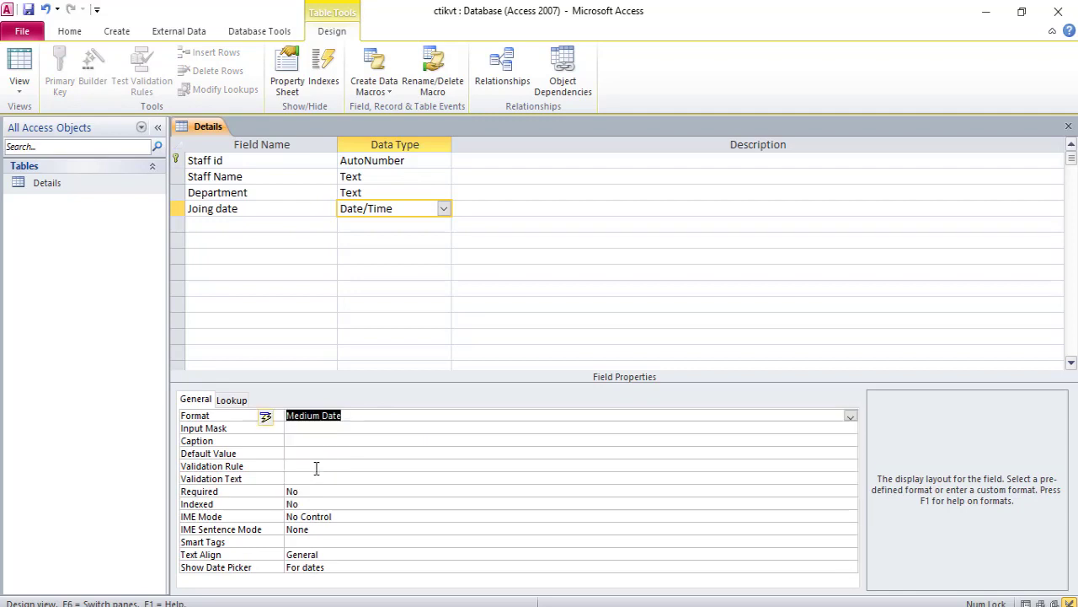
left_click(400, 466)
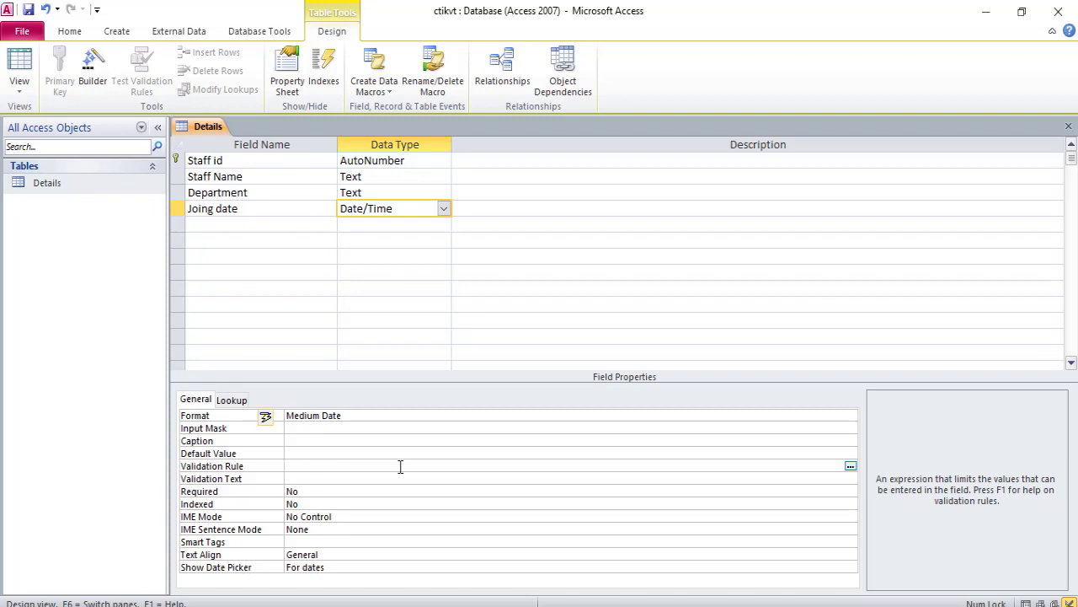
- Set the Joing date validation rule to <Date() Or Date() and validation text to "Sorry this date is not valid only today or previous dates are valid"
type("<date() or date()")
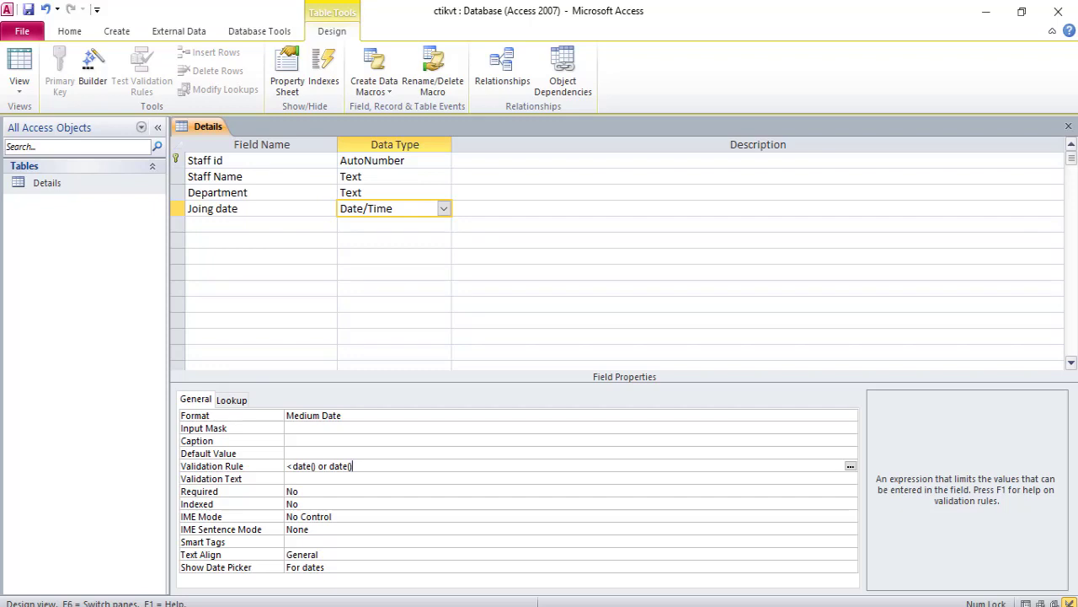
key("Return")
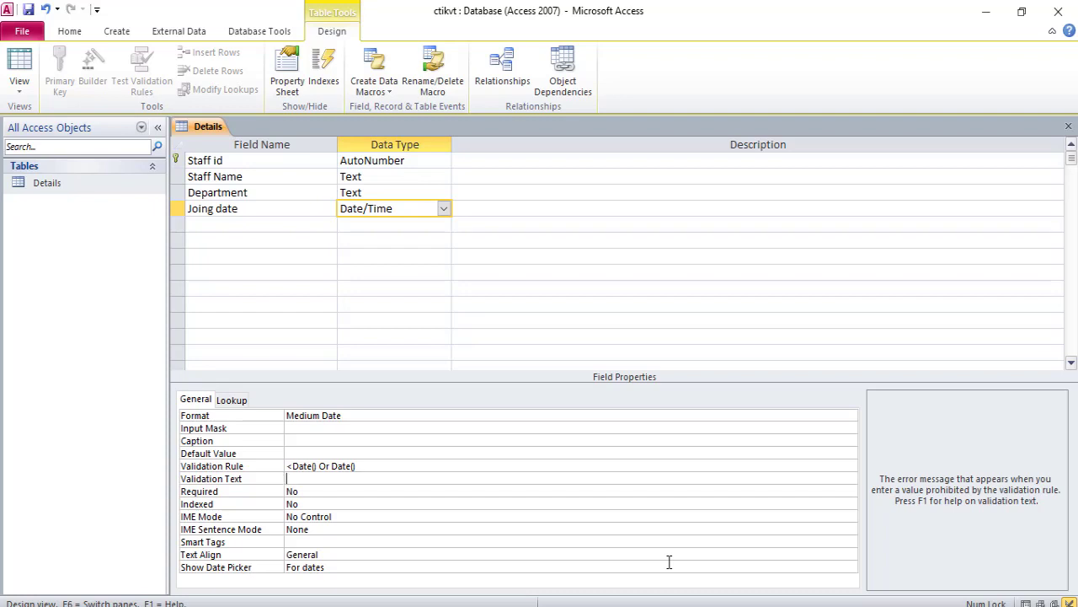
type("Sorry this date is not valid only today or previous dates are valid")
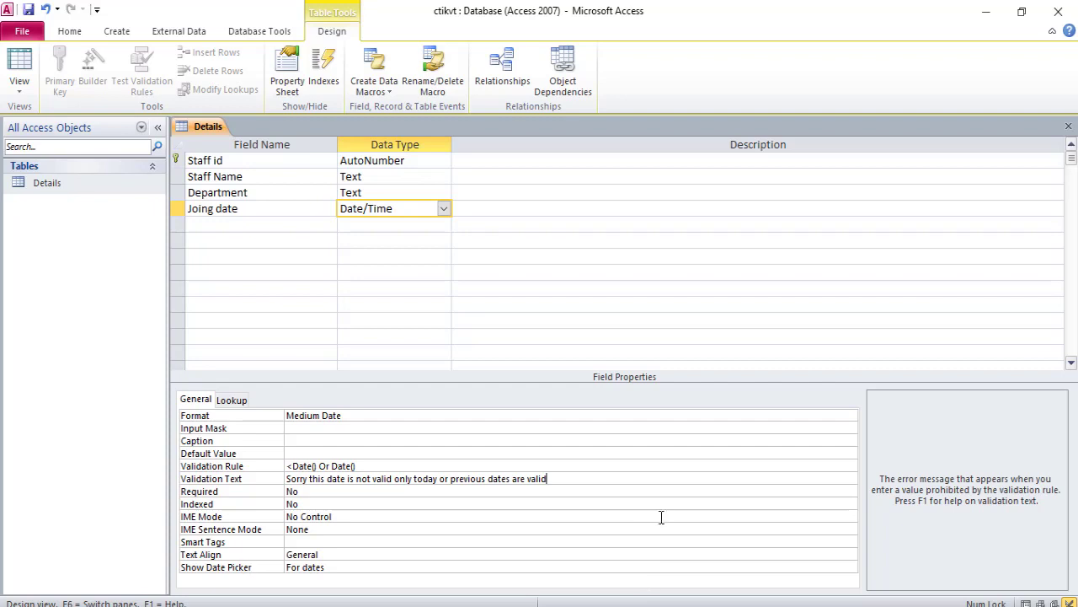
- Add a salary field with the Number data type after checking its specification in the lesson PDF
left_click(261, 224)
key("alt+Tab")
scroll(626, 486, "down", 2)
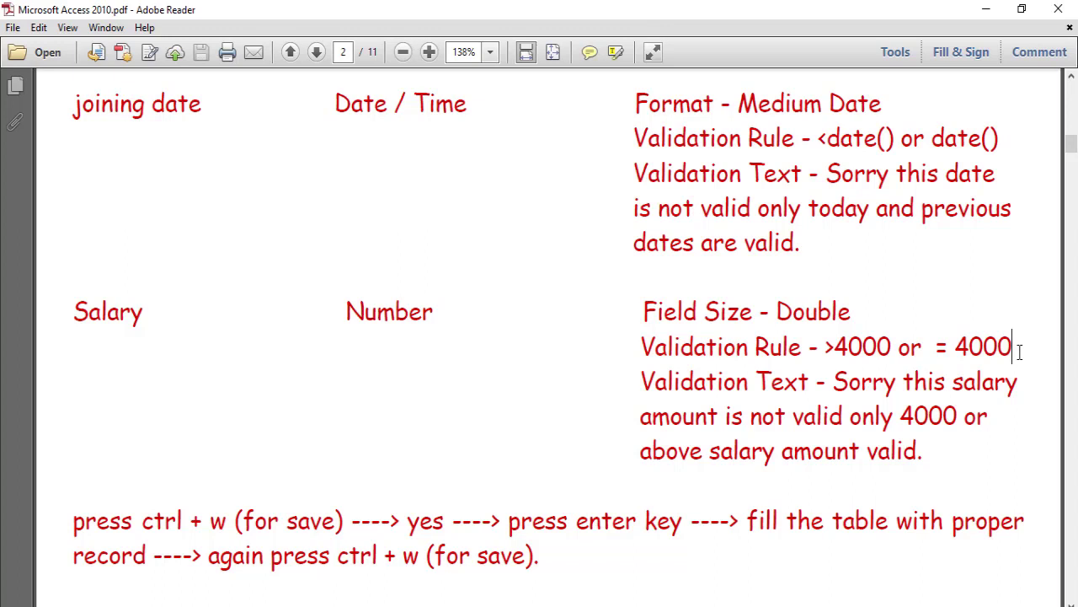
left_click(745, 602)
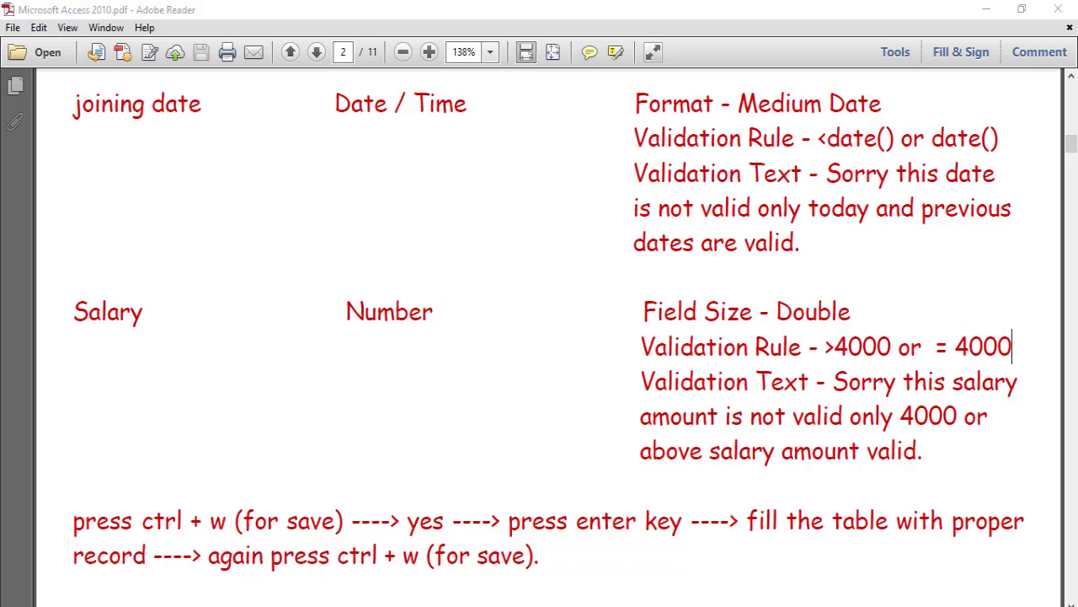
type("salary")
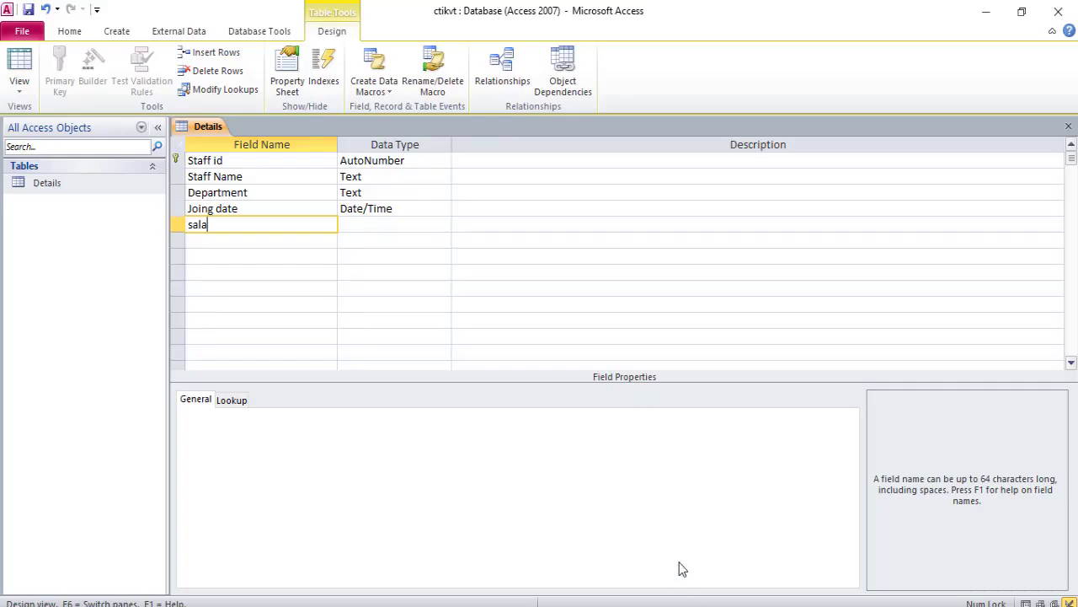
key("Tab")
type("n")
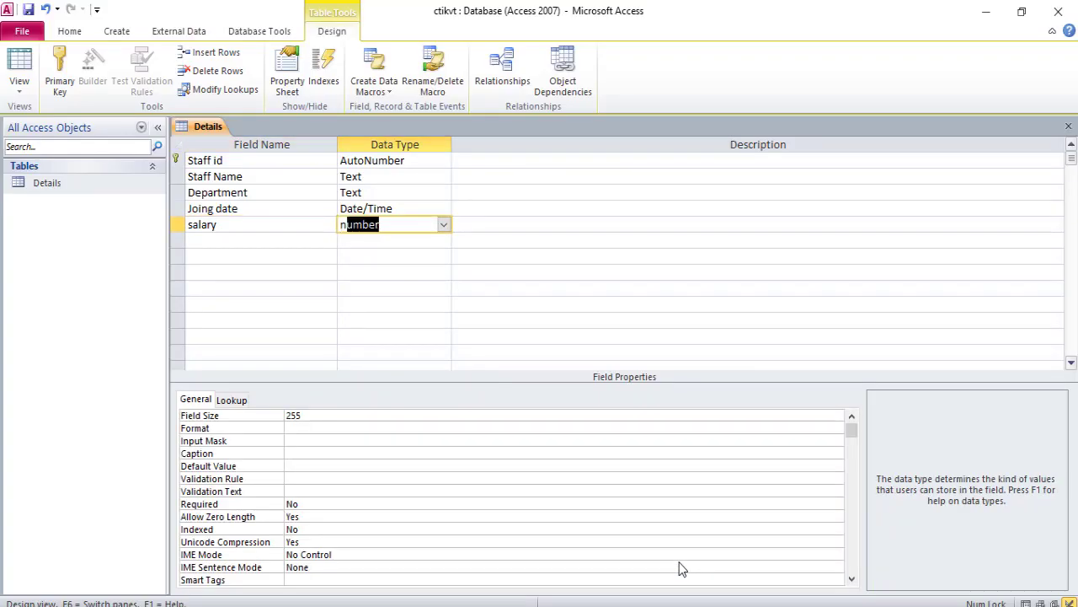
- Set the salary field size to Double and its validation rule to >4000 Or =4000
left_click(349, 414)
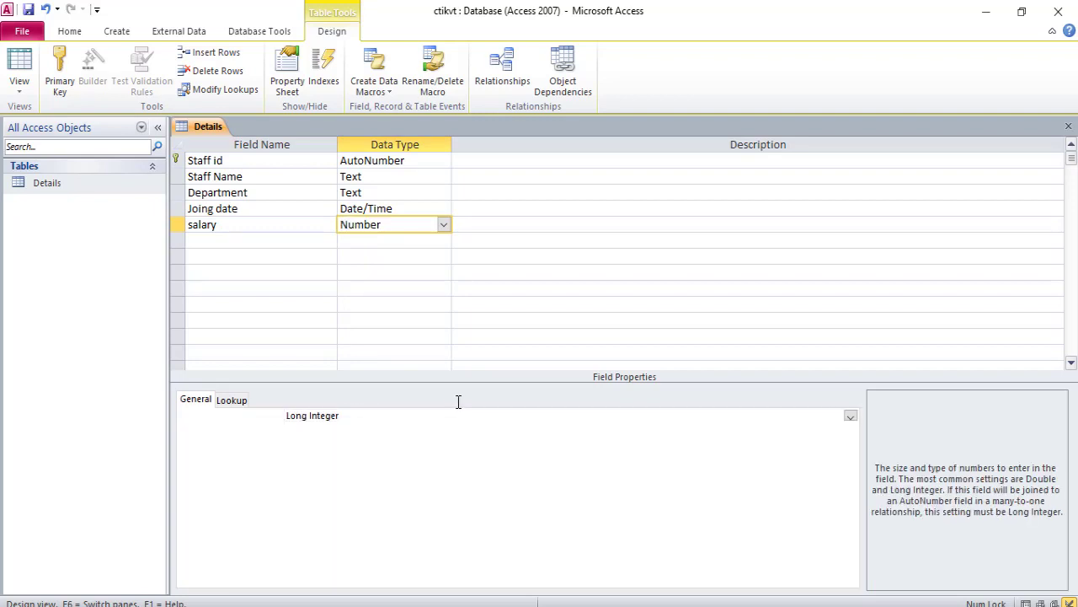
left_click(849, 419)
left_click(308, 472)
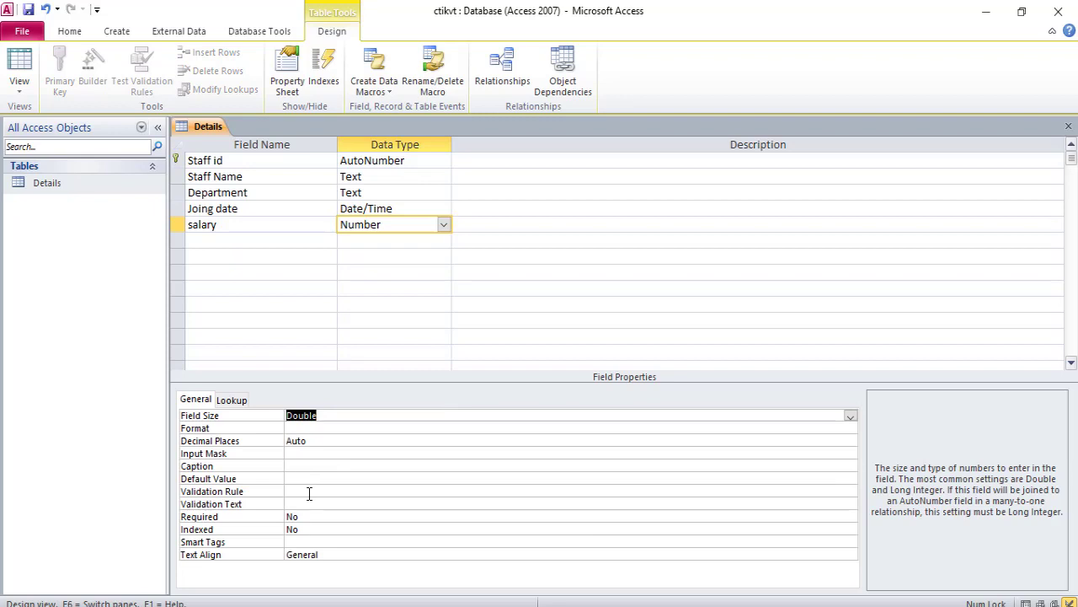
left_click(310, 493)
type(">4000 or")
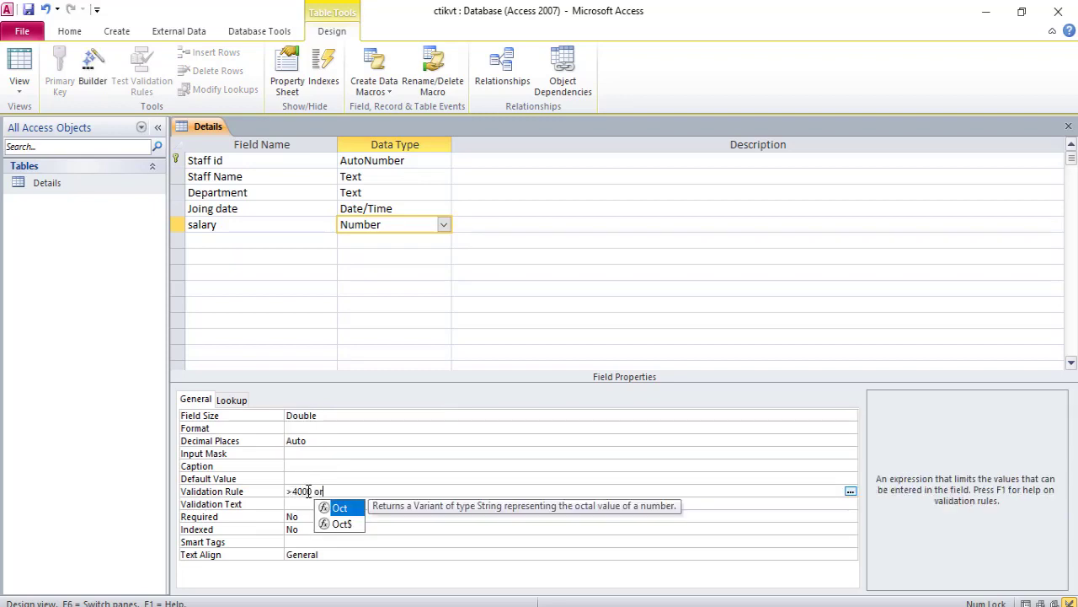
type(" =")
type("4000")
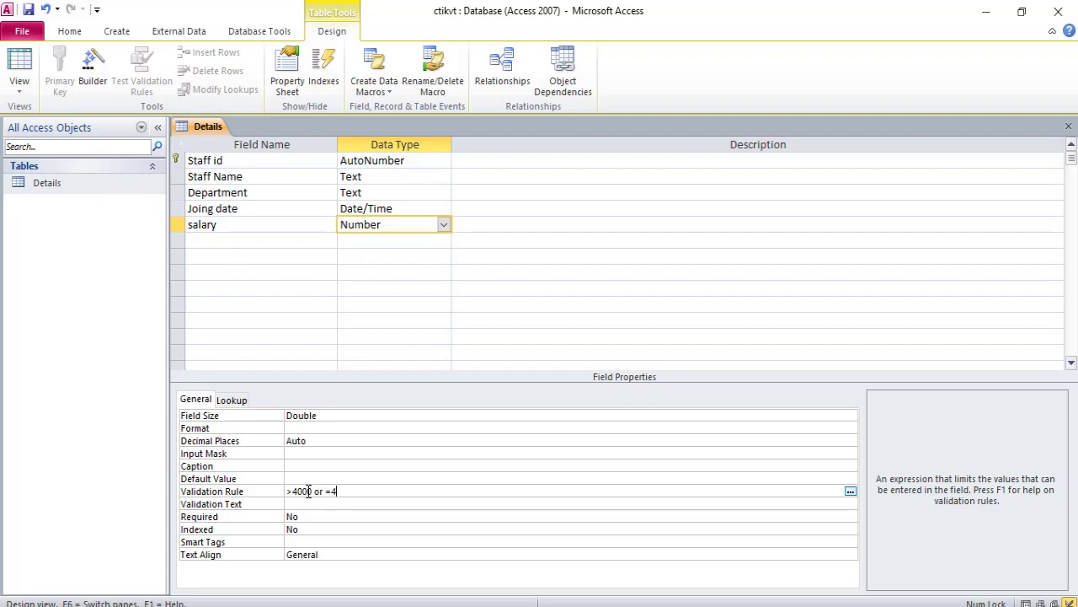
key("Return")
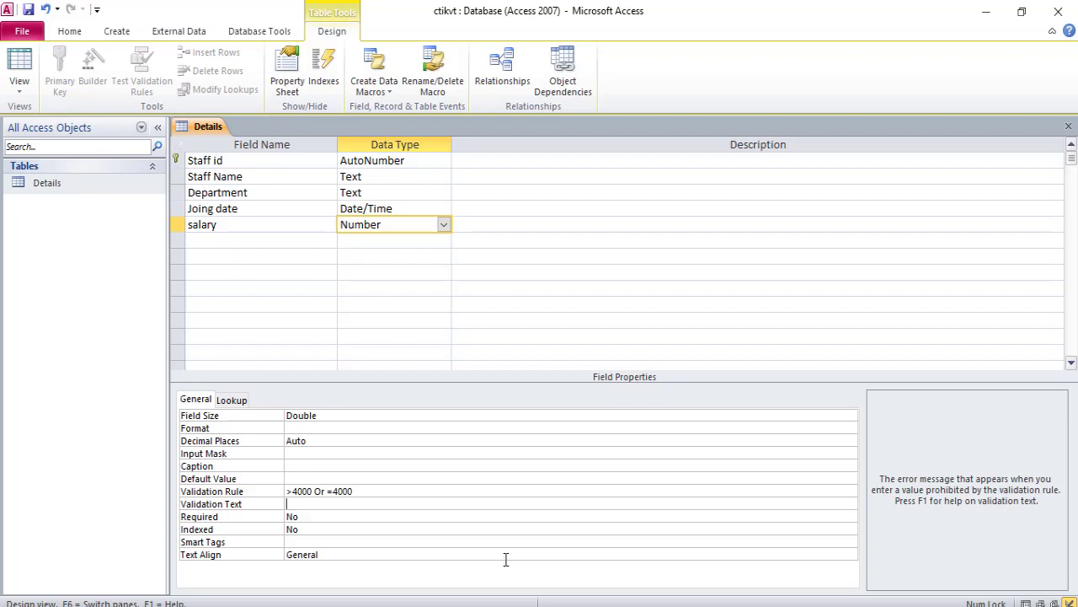
- Paste the salary validation text "Sorry this salary amount is not valid only 4000 and above salary amount are valid"
type("Sorry this salary amount is not valid only 4000 and above salary amount are valid")
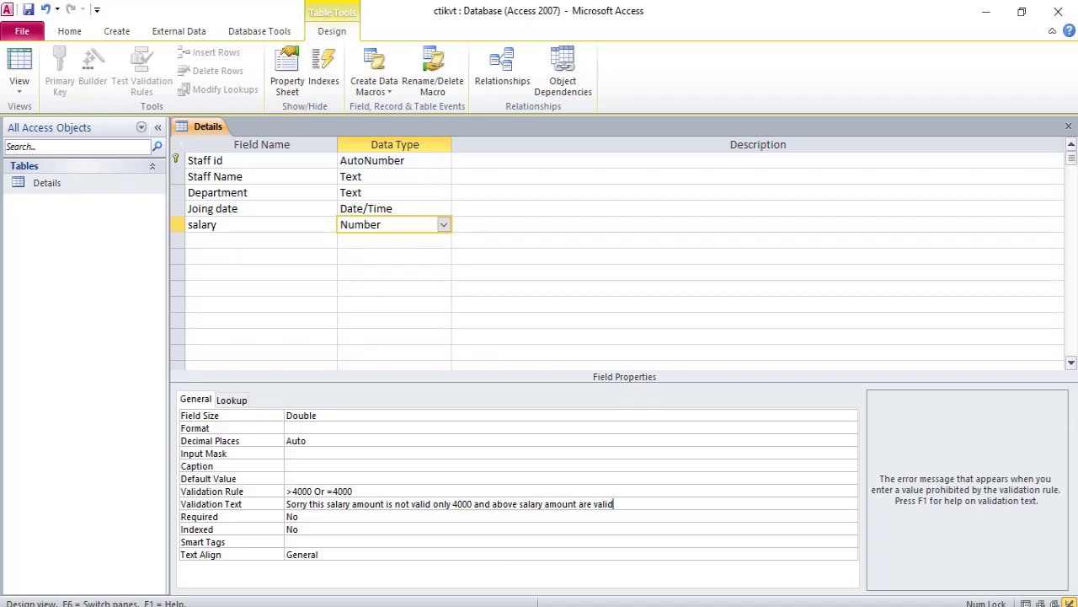
key("alt+Tab")
scroll(638, 474, "down", 2)
scroll(638, 473, "up", 2)
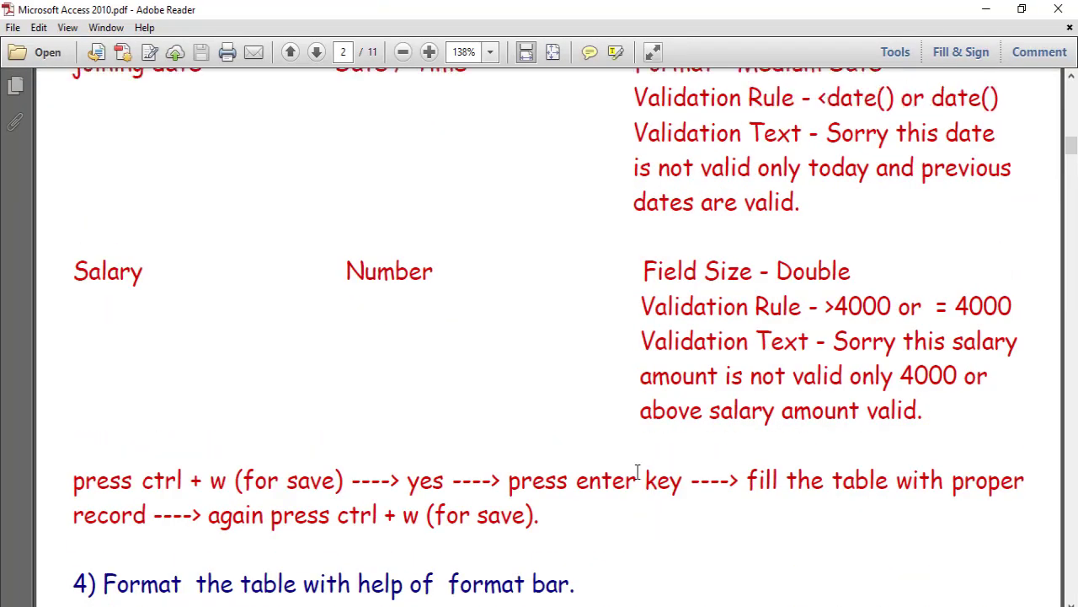
key("alt+Tab")
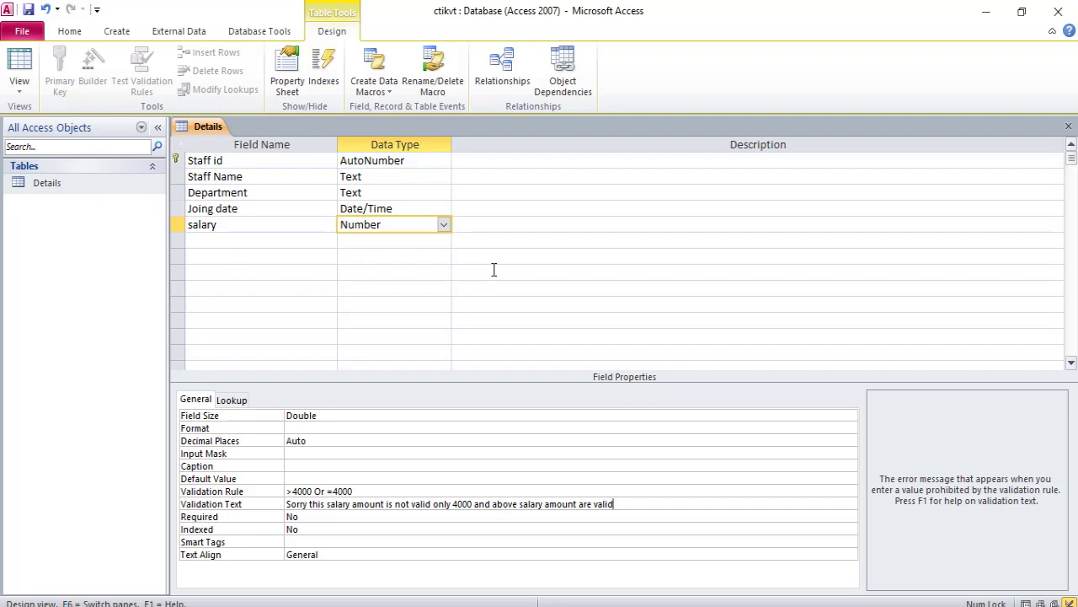
- Close the Details table design saving the changes, and open the table in Datasheet view
key("ctrl+w")
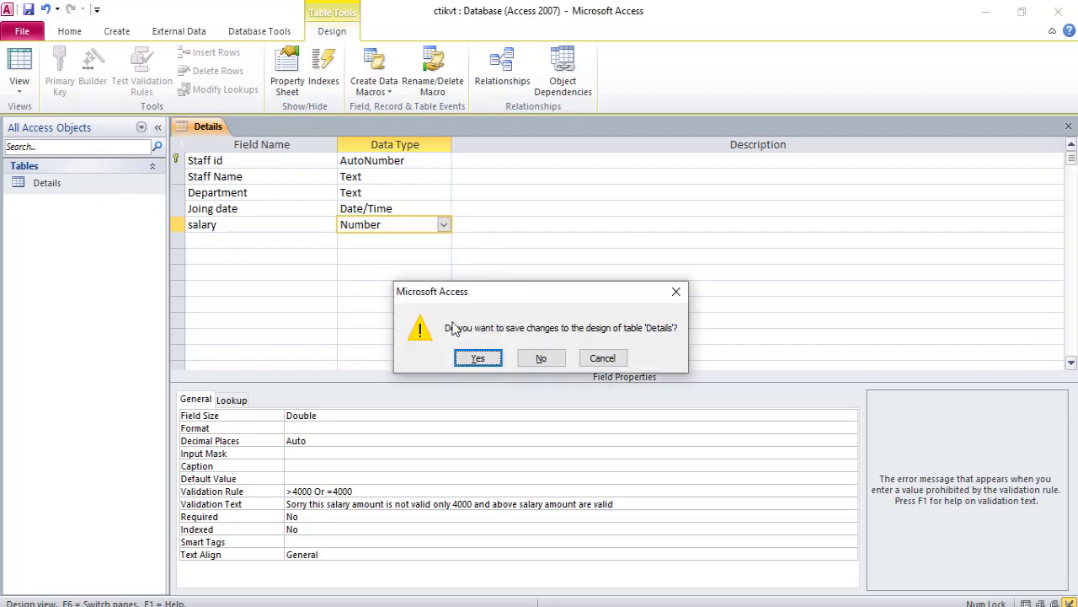
left_click(478, 358)
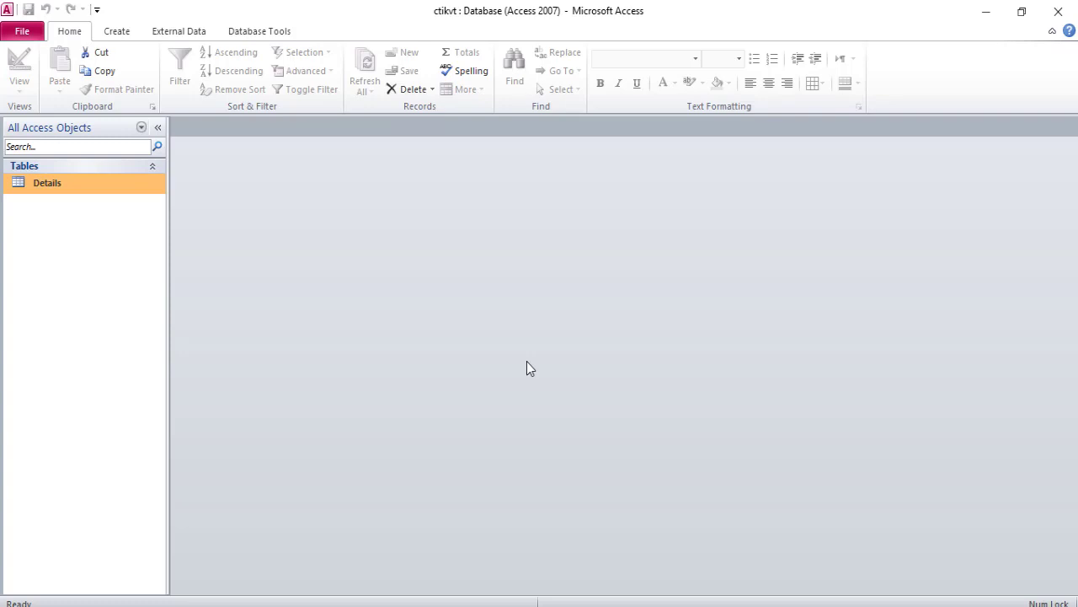
double_click(83, 185)
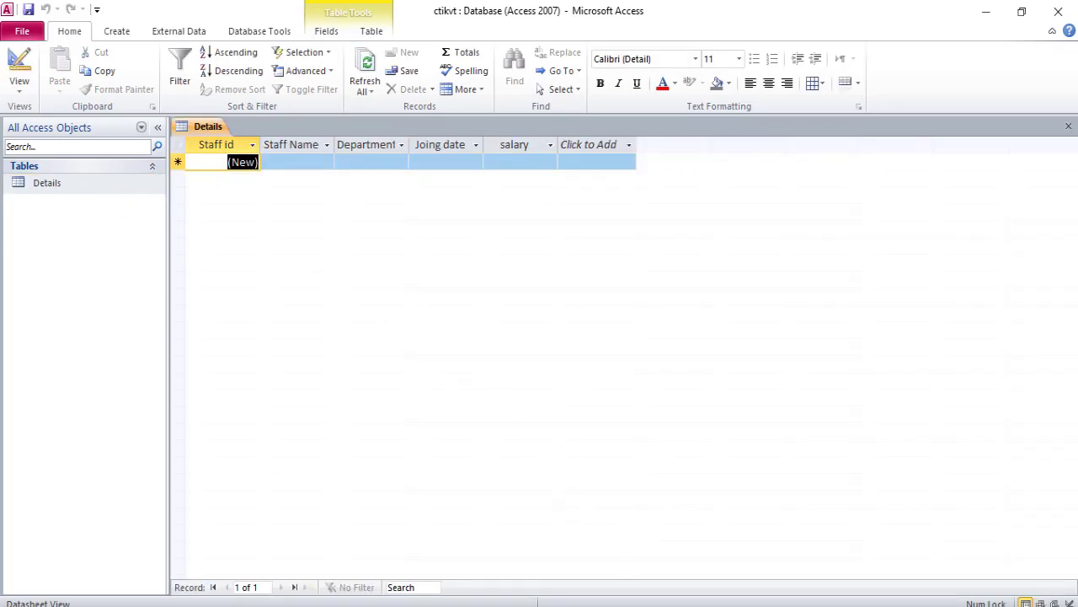
- Try entering production as the Department of the first new record, after reading the next lesson instructions
left_click(634, 605)
scroll(651, 390, "down", 3)
scroll(623, 394, "down", 3)
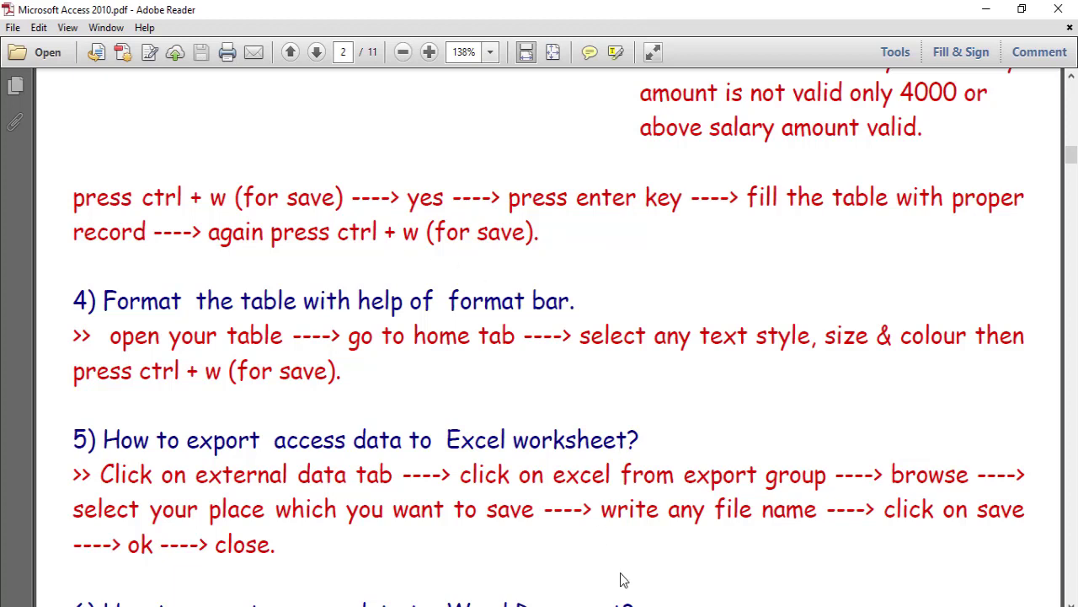
mouse_move(719, 606)
left_click(718, 548)
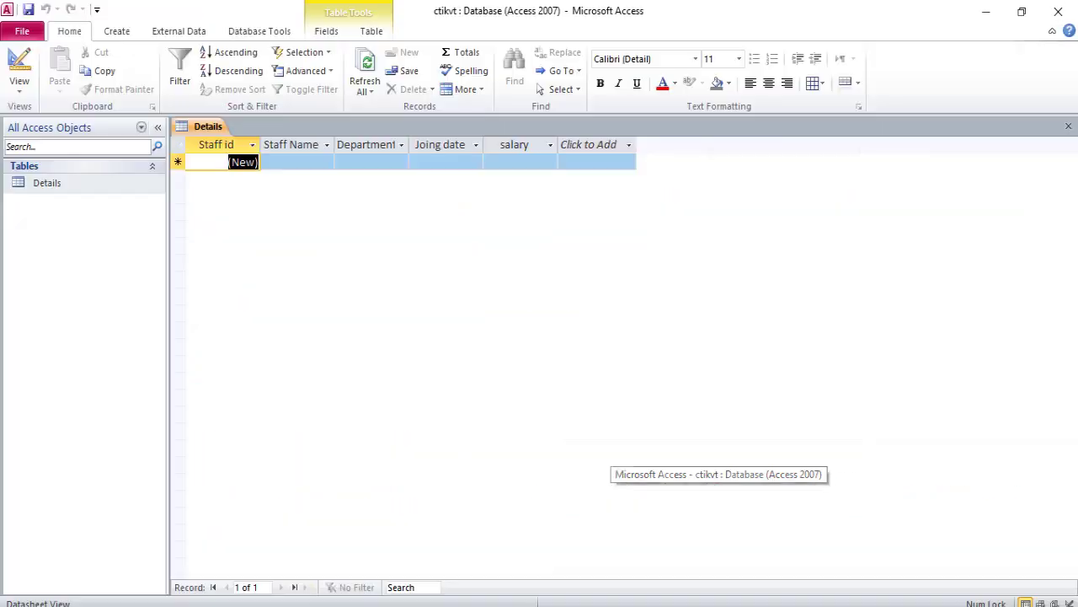
left_click(297, 164)
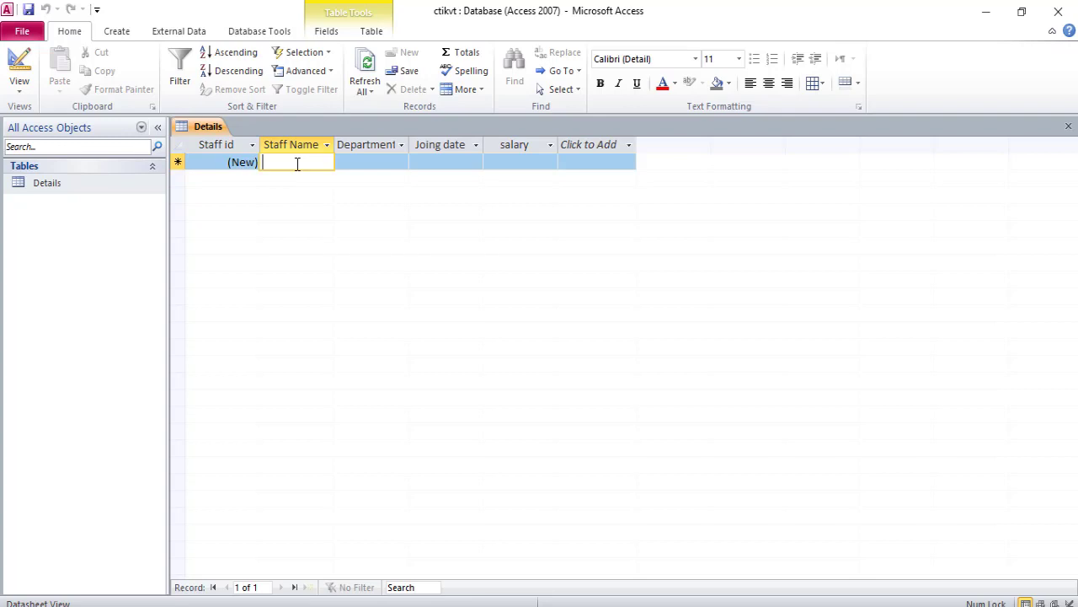
key("Tab")
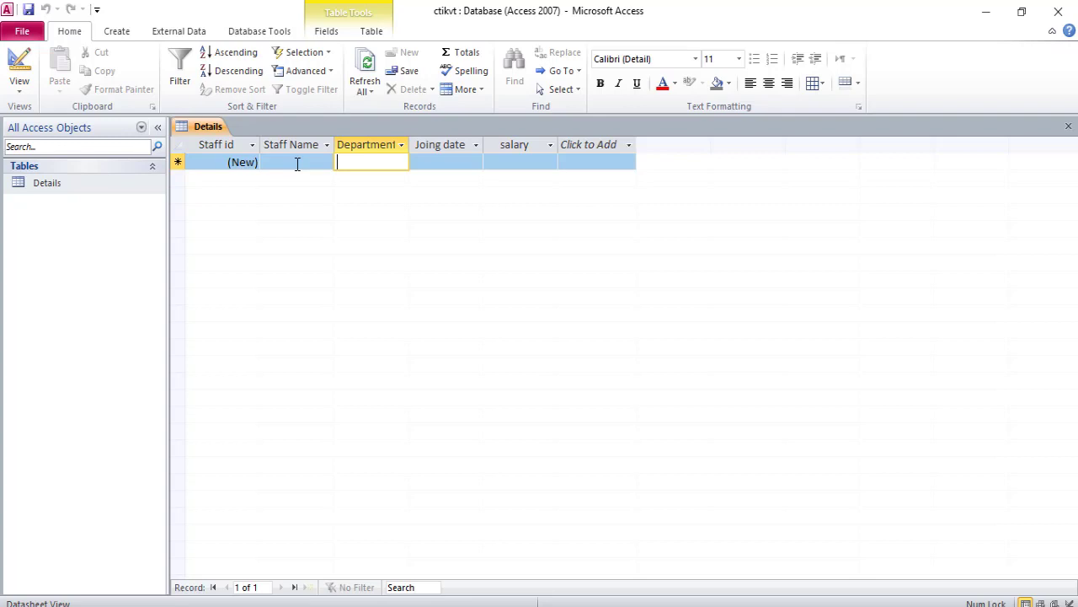
type("production")
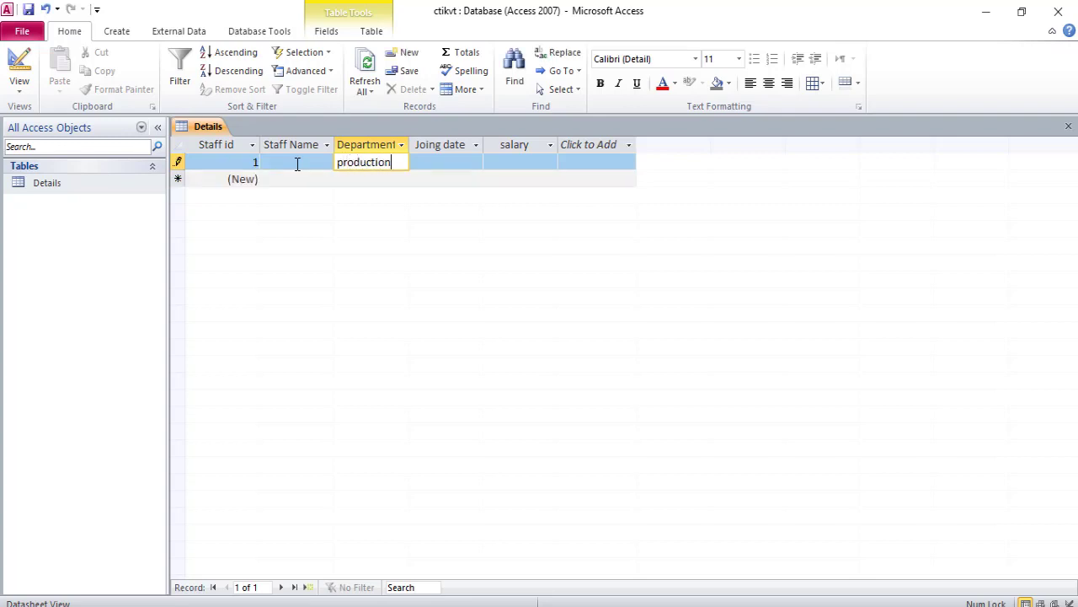
key("Return")
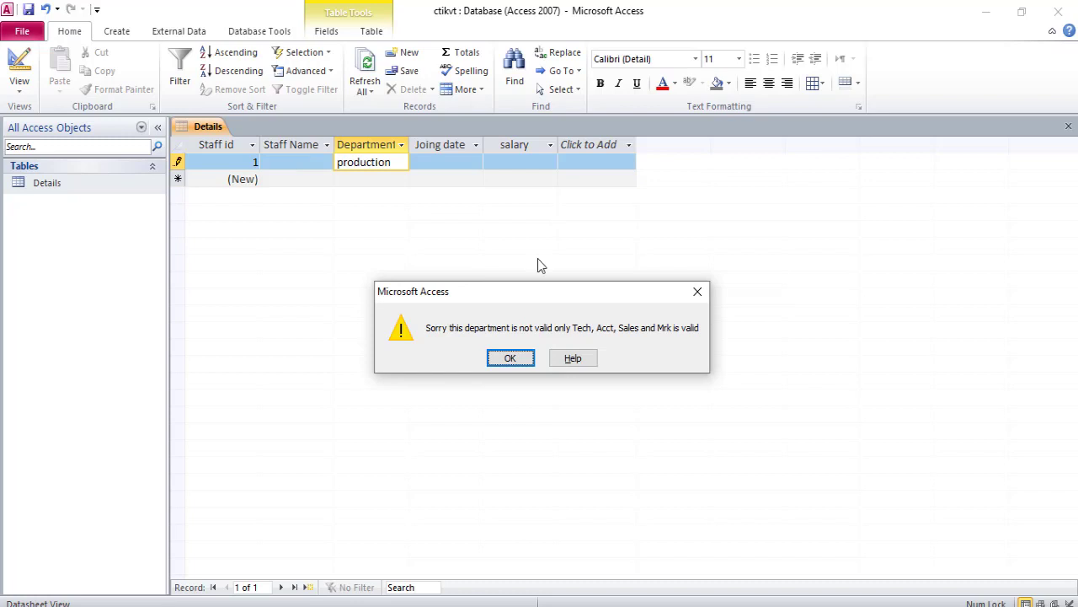
left_click(511, 358)
- Replace the Department entry with tech, then with sales
key("BackSpace")
key("BackSpace")
key("BackSpace")
key("BackSpace")
key("BackSpace")
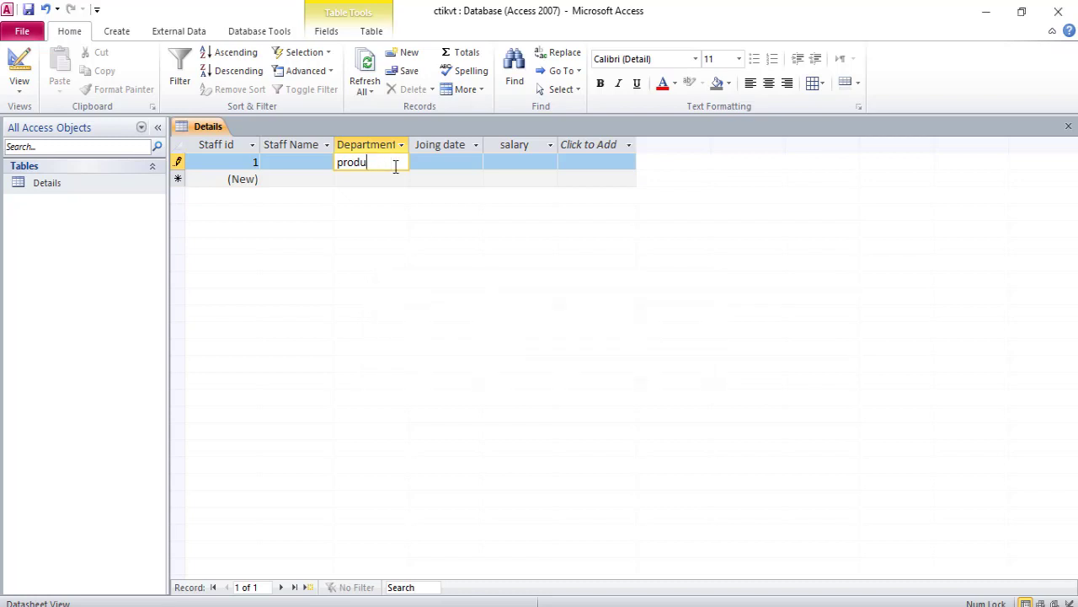
key("BackSpace")
key("BackSpace")
key("BackSpace")
key("BackSpace")
key("BackSpace")
type("tech")
key("Tab")
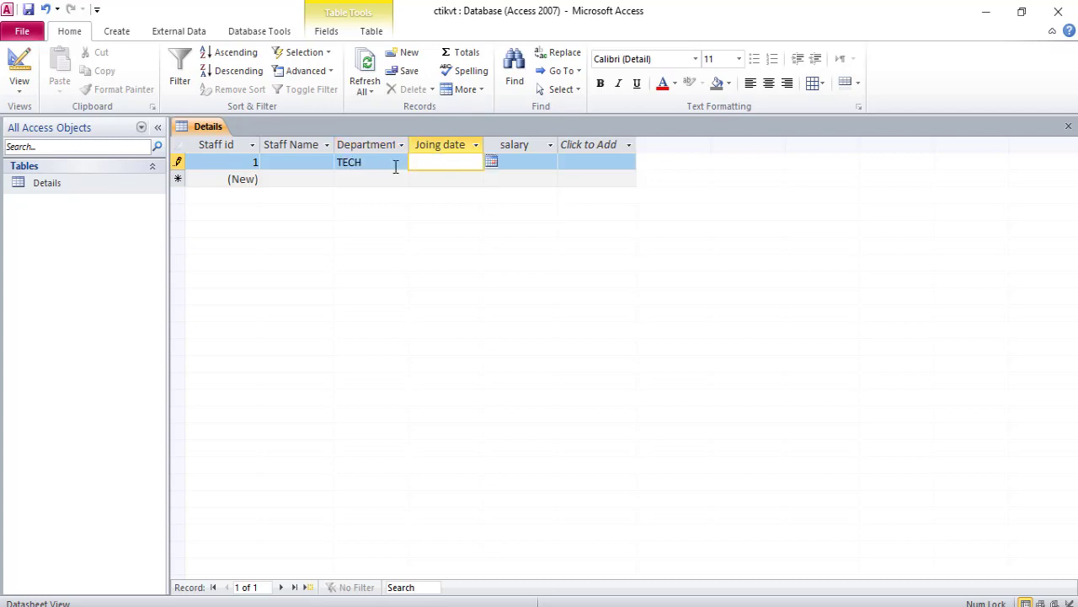
left_click(396, 167)
key("BackSpace")
key("BackSpace")
key("BackSpace")
key("BackSpace")
type("s")
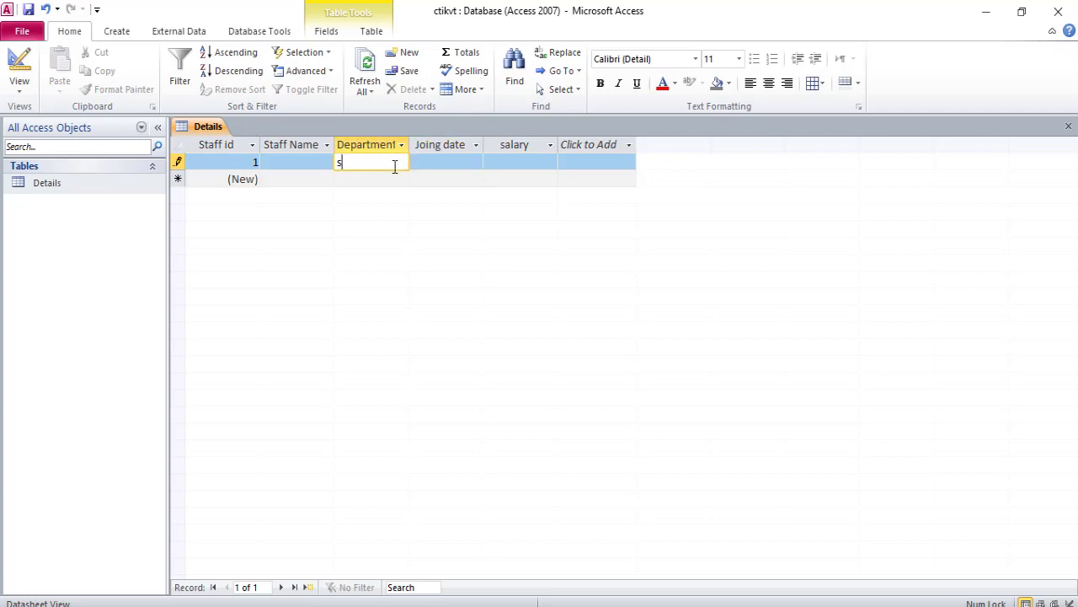
type("ales")
key("Tab")
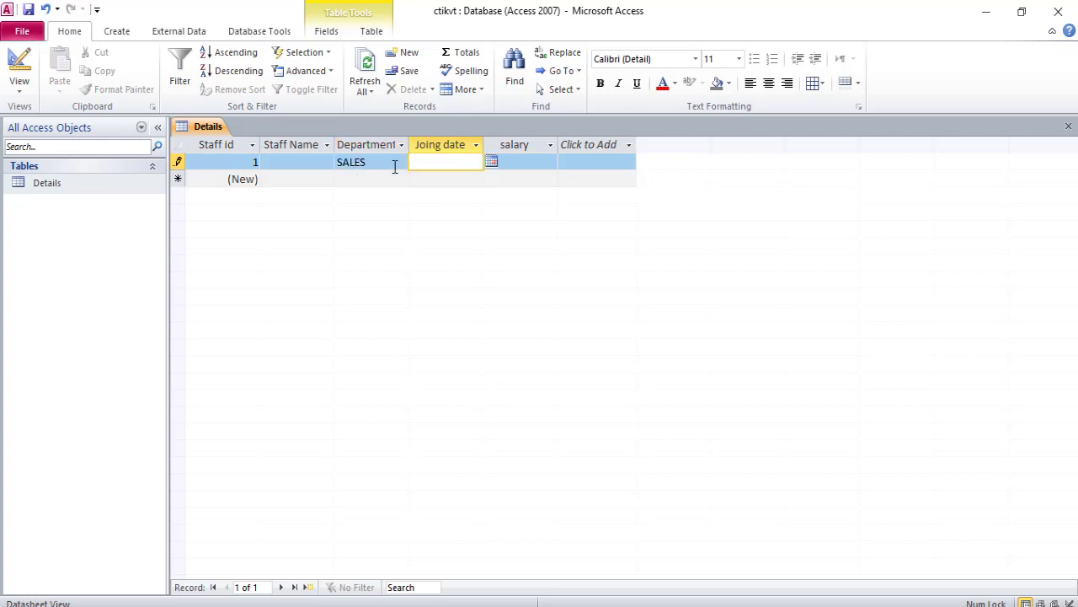
- Replace the Department entry with acct, then with mrk
left_click(395, 167)
key("BackSpace")
key("BackSpace")
key("BackSpace")
key("BackSpace")
key("BackSpace")
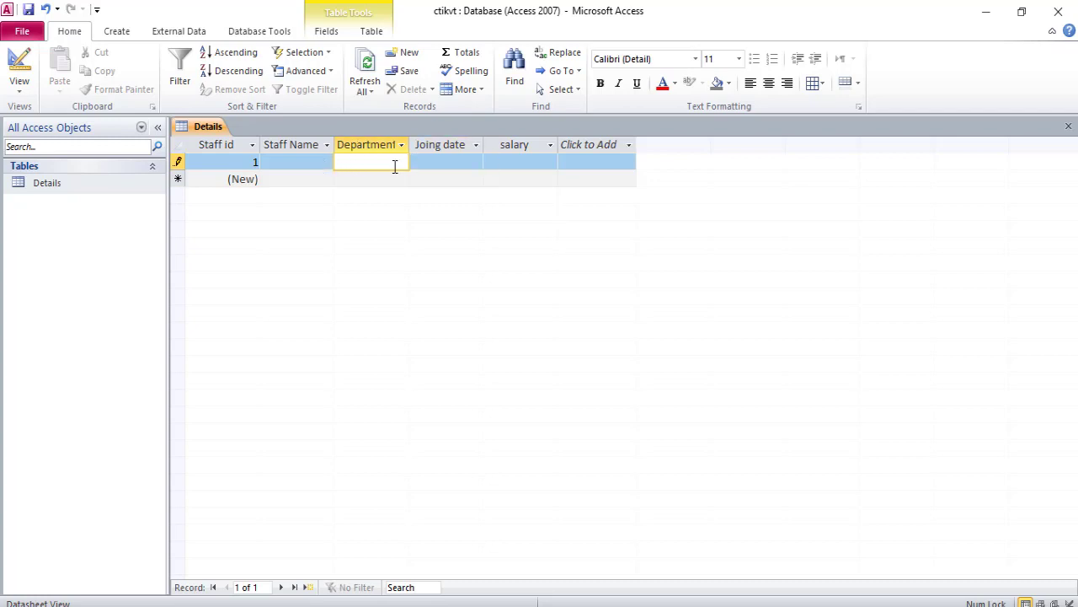
type("acct")
key("Tab")
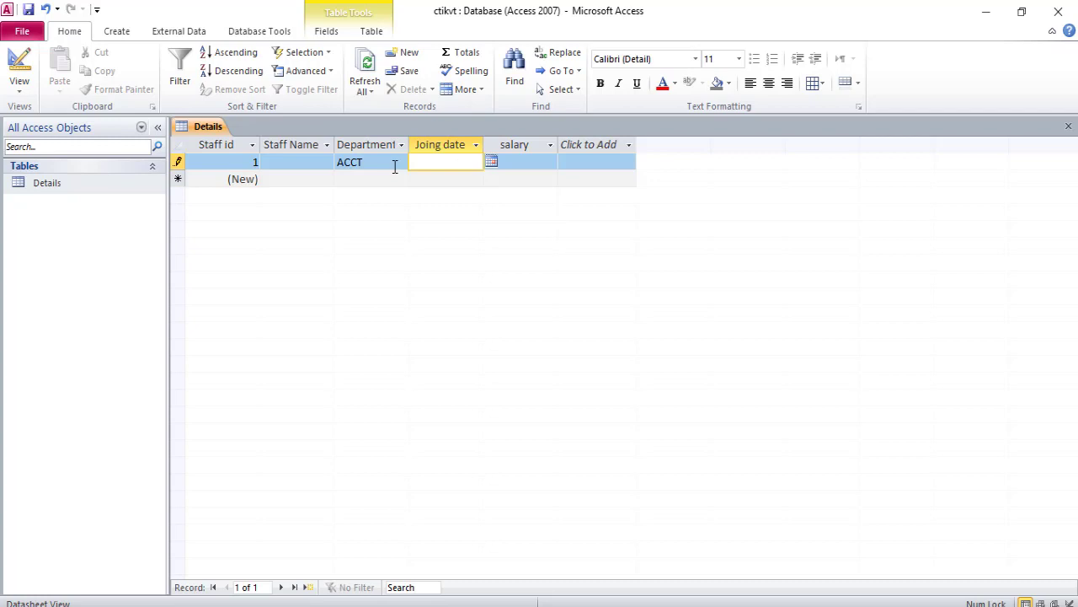
left_click(395, 167)
key("BackSpace")
key("BackSpace")
key("BackSpace")
key("BackSpace")
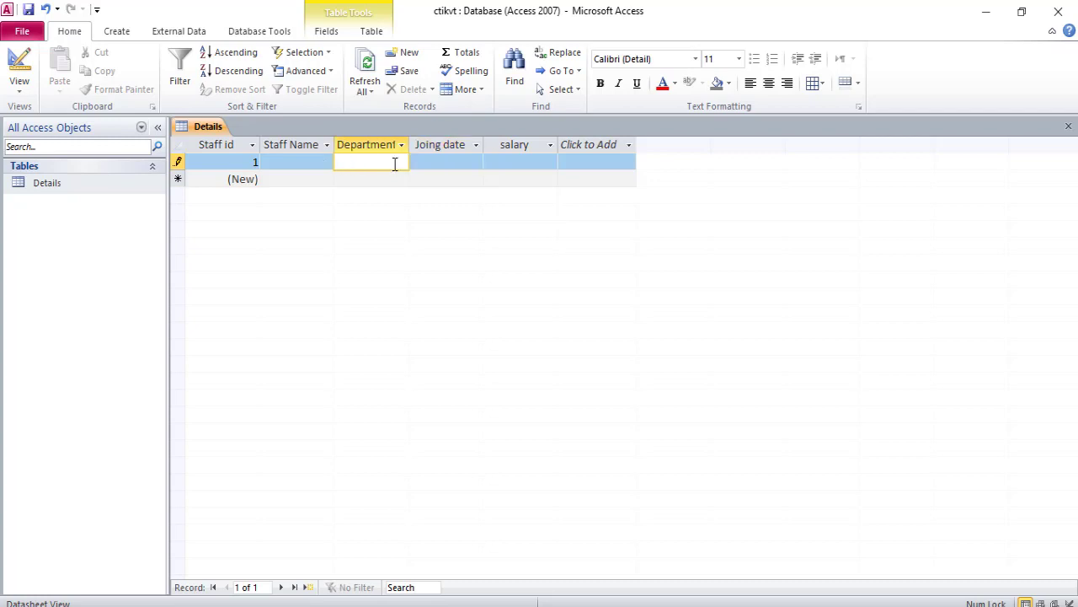
type("mrk")
key("Tab")
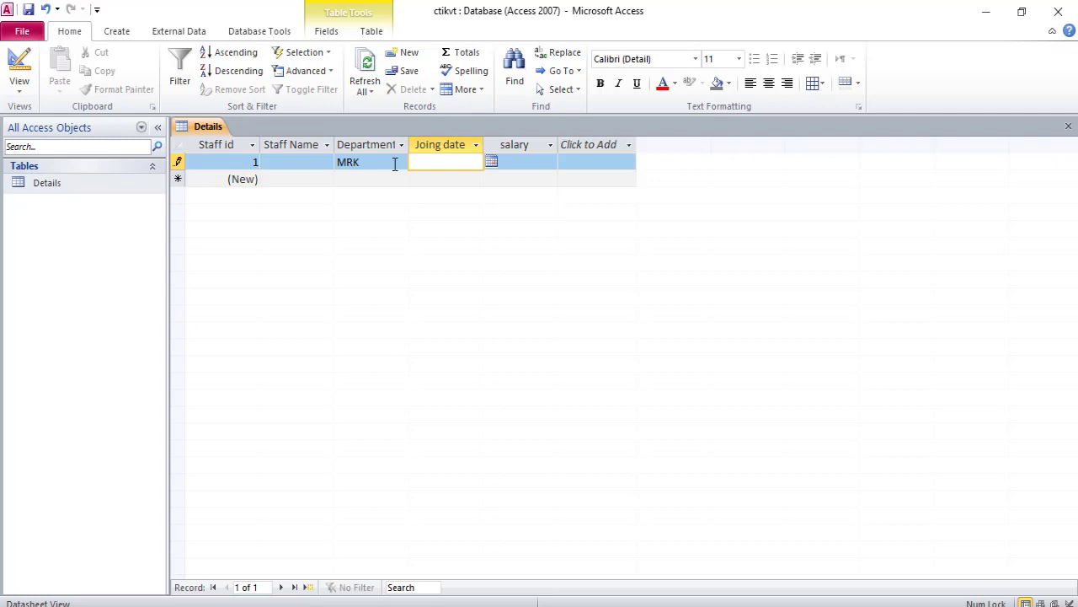
- Pick 24 May 2020, then 11 May 2020, as the first record's joining date from the date picker
left_click(491, 162)
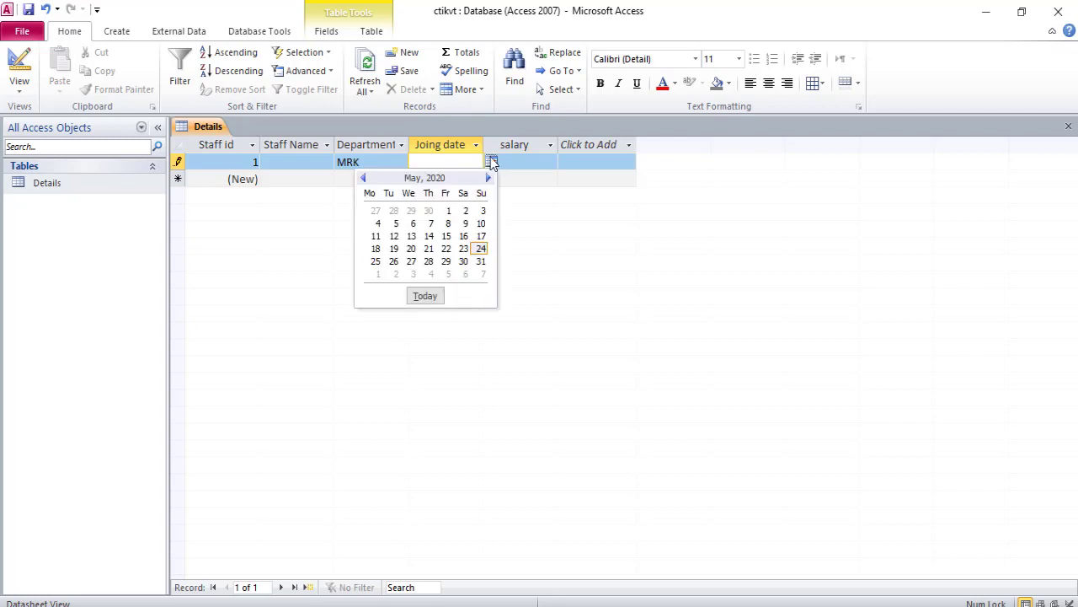
left_click(480, 250)
key("Tab")
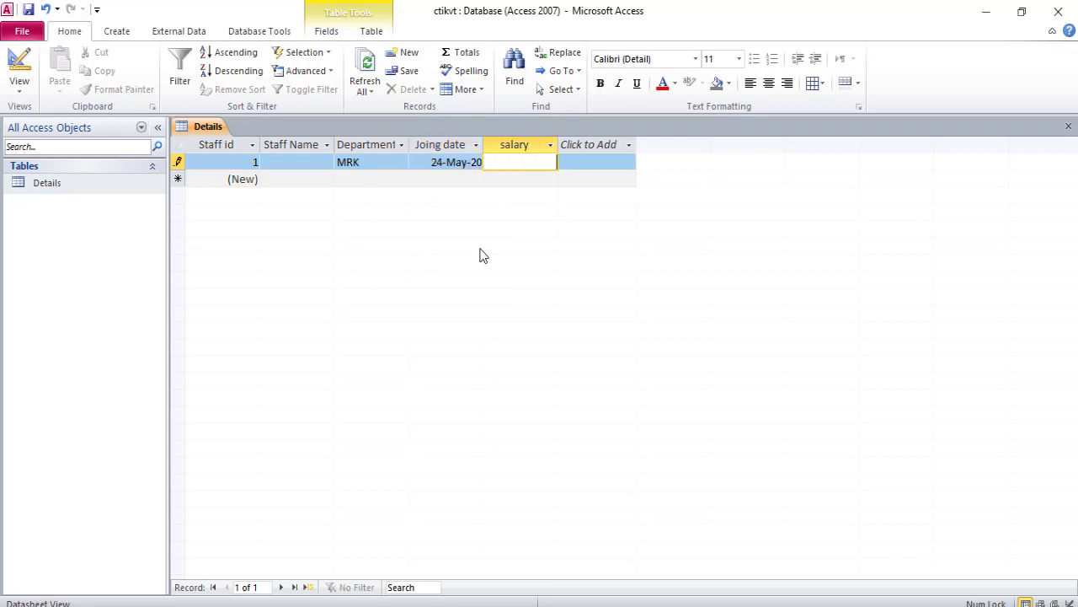
left_click(446, 166)
left_click(491, 162)
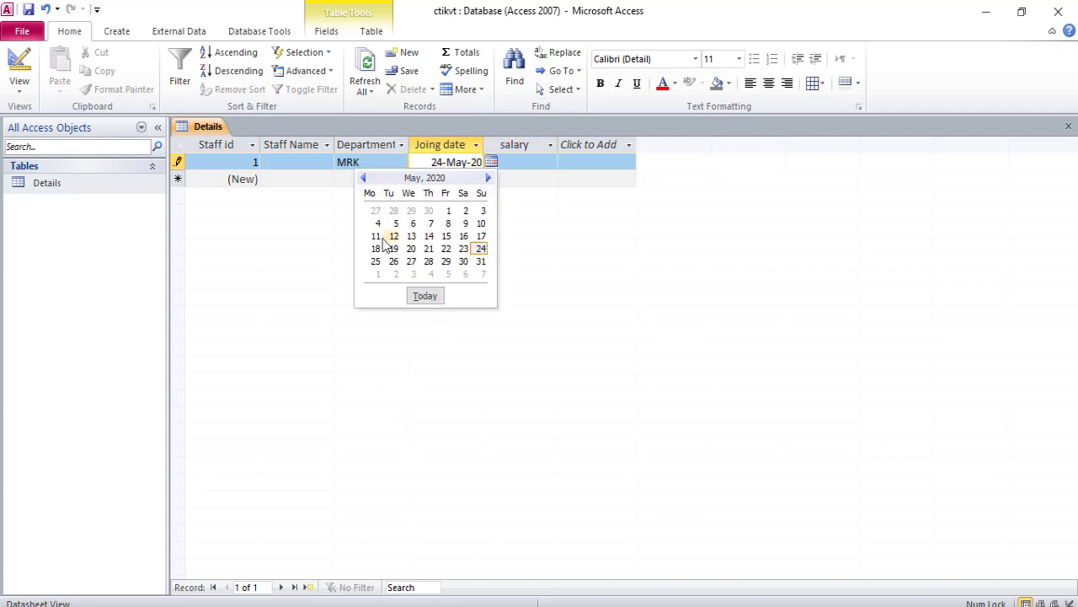
left_click(379, 237)
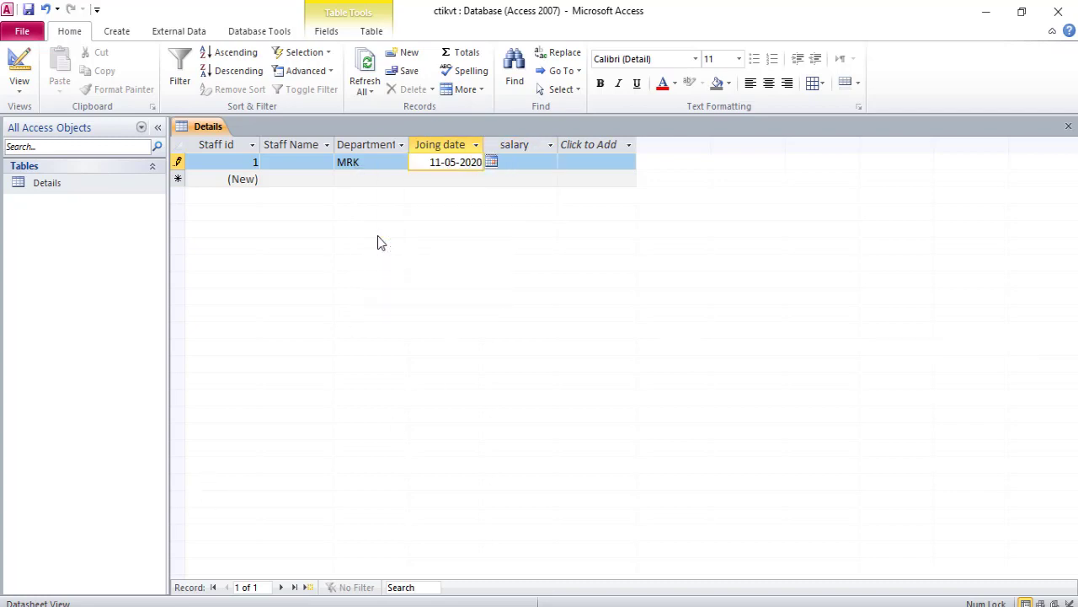
key("Tab")
- Try setting the joining date to 25 May 2020 and dismiss the validation message
left_click(446, 162)
left_click(491, 163)
left_click(373, 261)
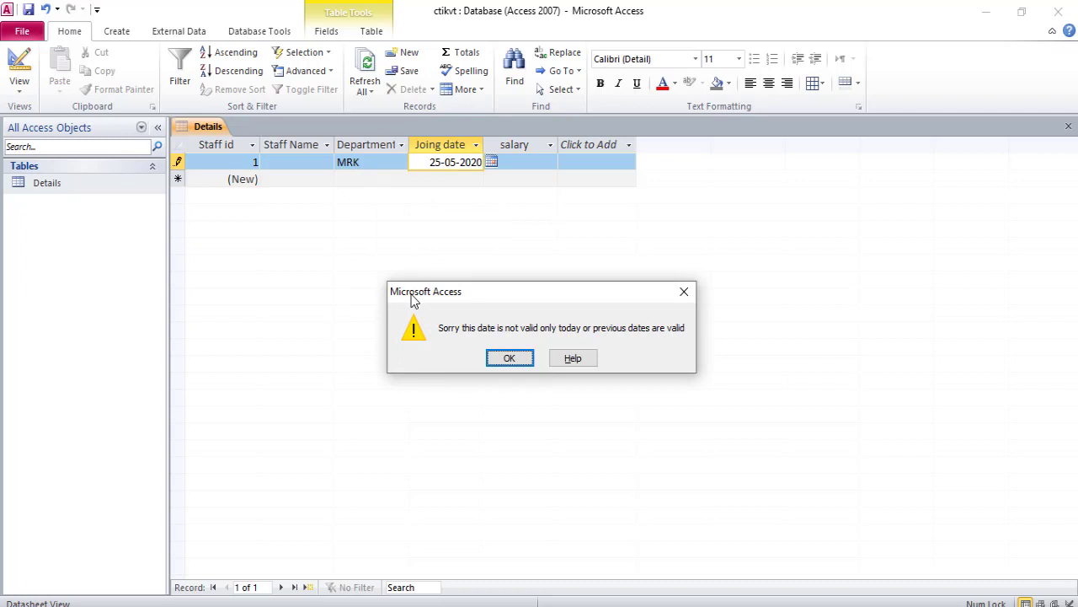
left_click(510, 357)
- Set the joining date back to 24 May 2020 with the date picker and move to the salary
left_click(492, 163)
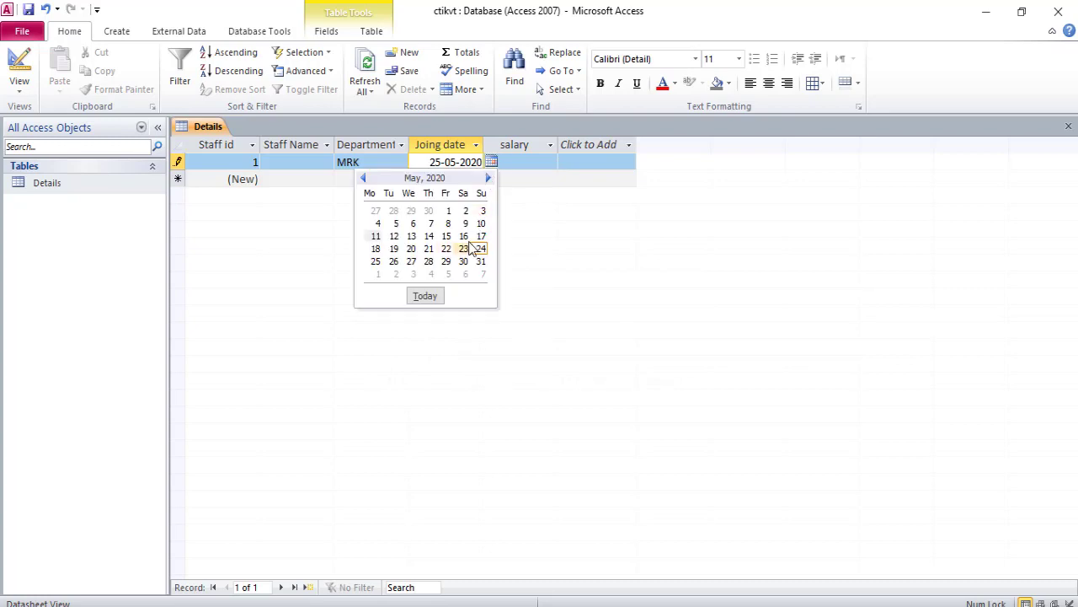
left_click(487, 251)
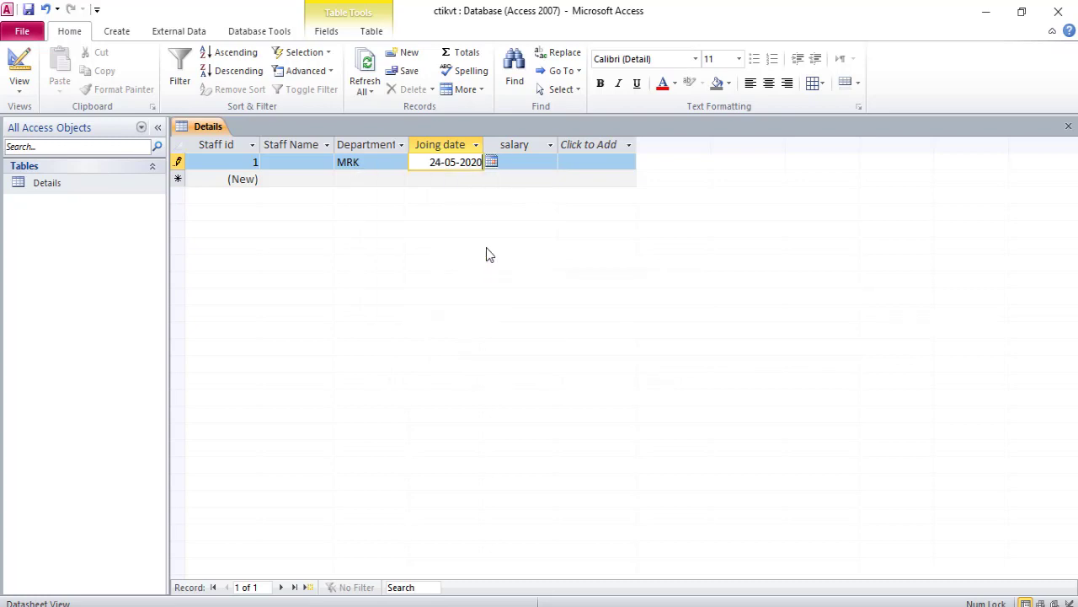
key("Tab")
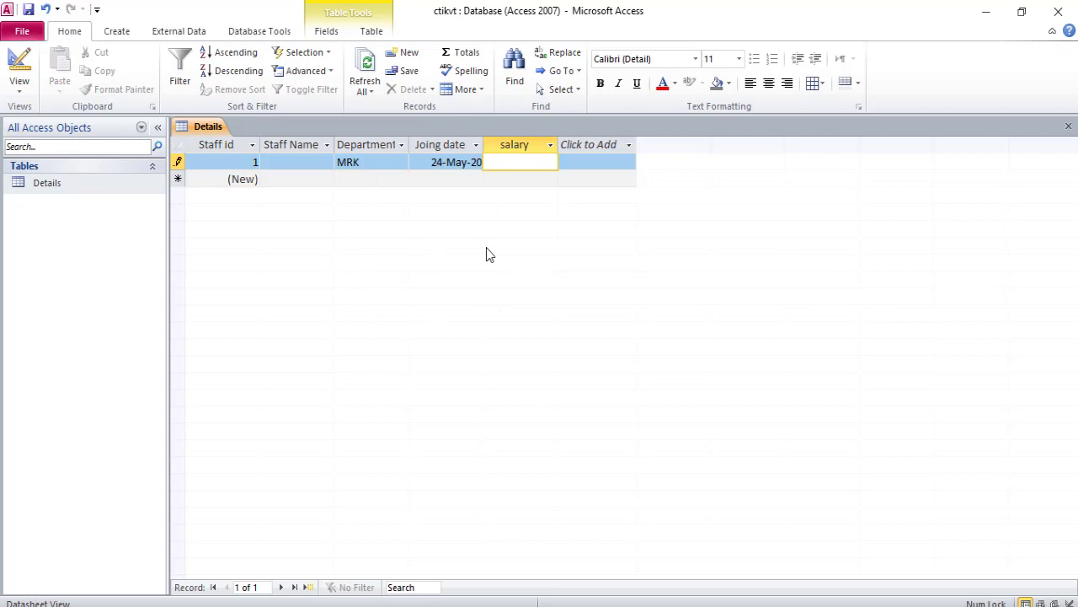
- Try entering 3000 as the salary and dismiss the validation message
type("3000")
key("Tab")
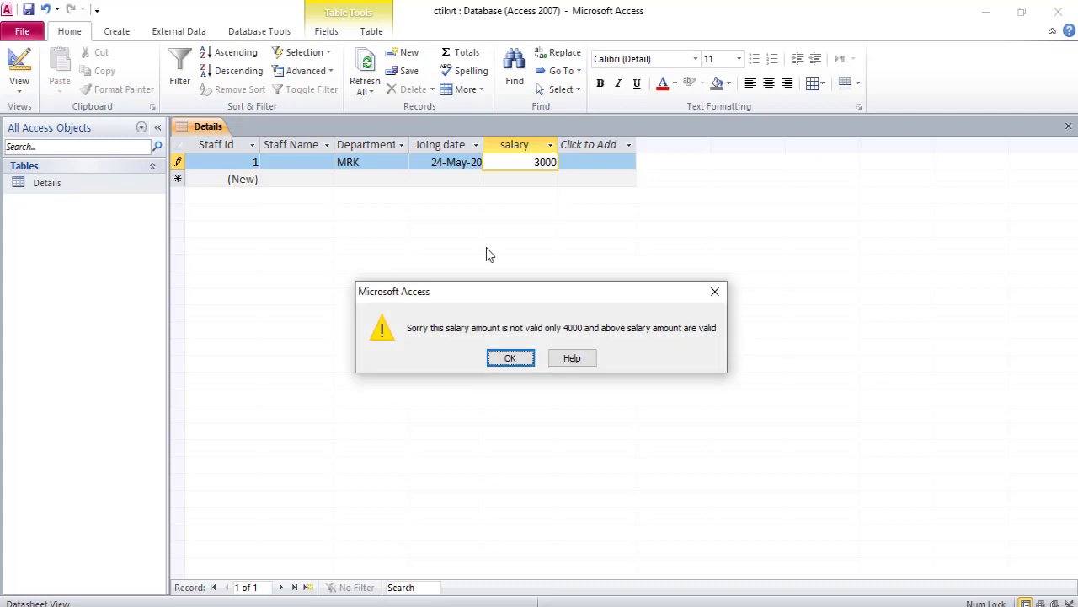
left_click(510, 358)
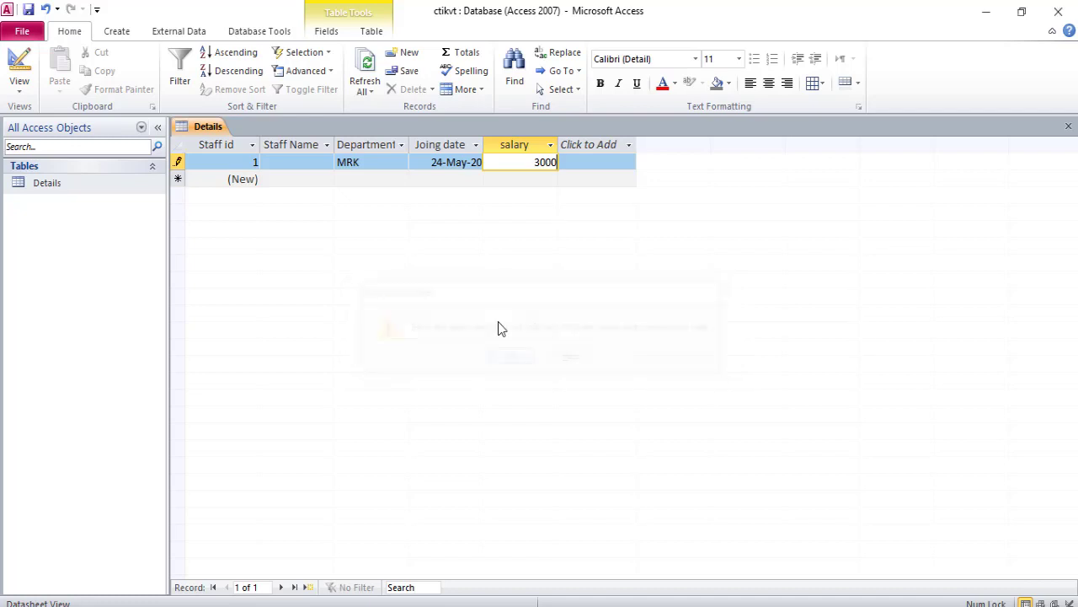
- Replace the salary with 4000 and dismiss the message about the empty name field
key("BackSpace")
key("BackSpace")
key("BackSpace")
key("BackSpace")
type("4000")
key("Return")
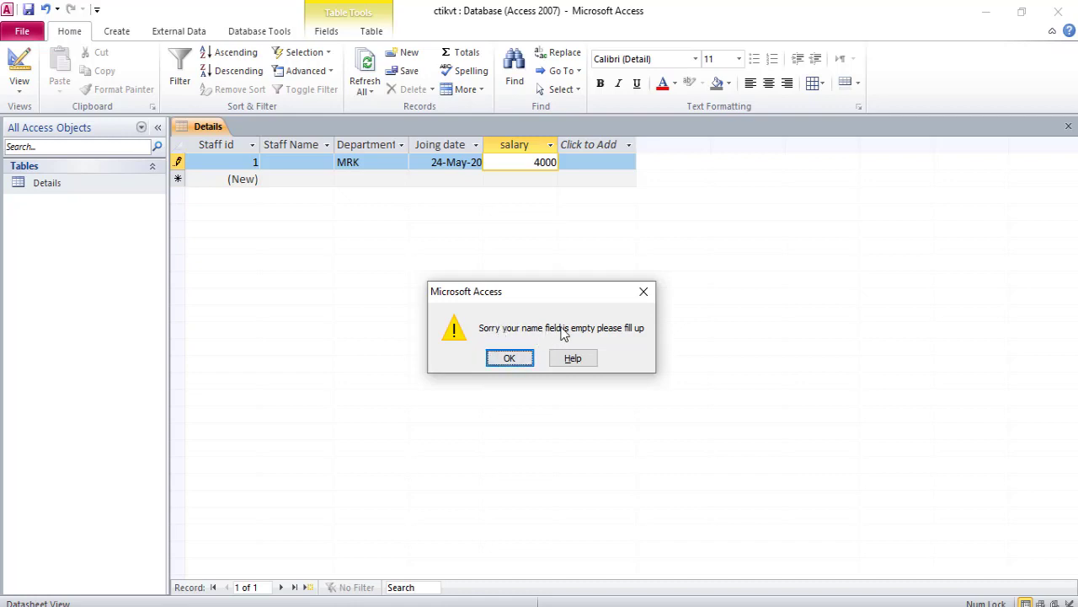
left_click(523, 361)
- Enter SANDIP as the first record's staff name, complete the row, and close the table
left_click(296, 161)
type("SANDIP")
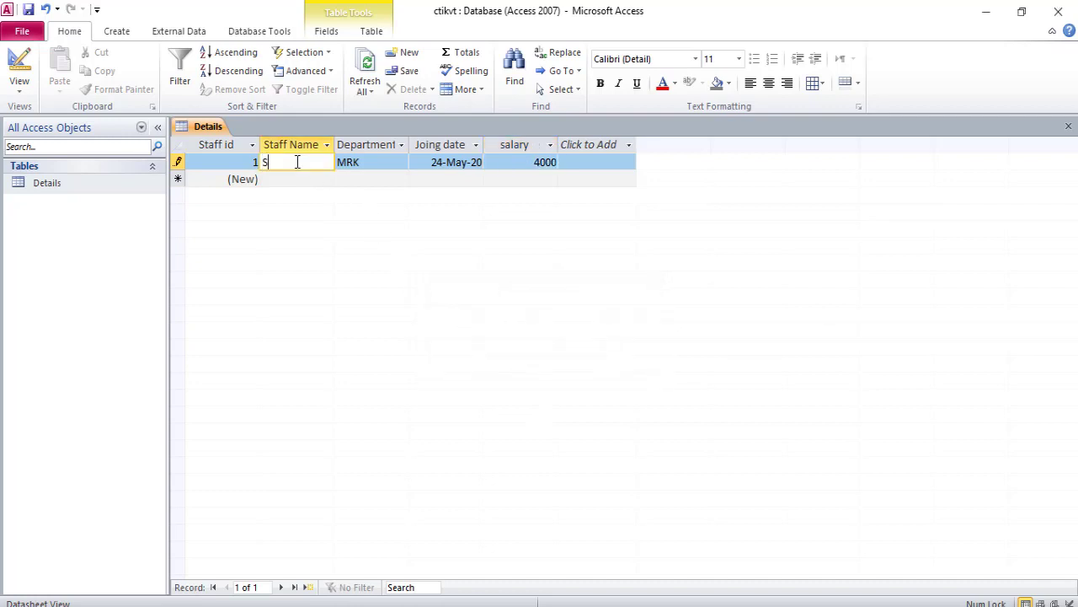
key("Tab")
key("Tab")
key("Tab")
key("Tab")
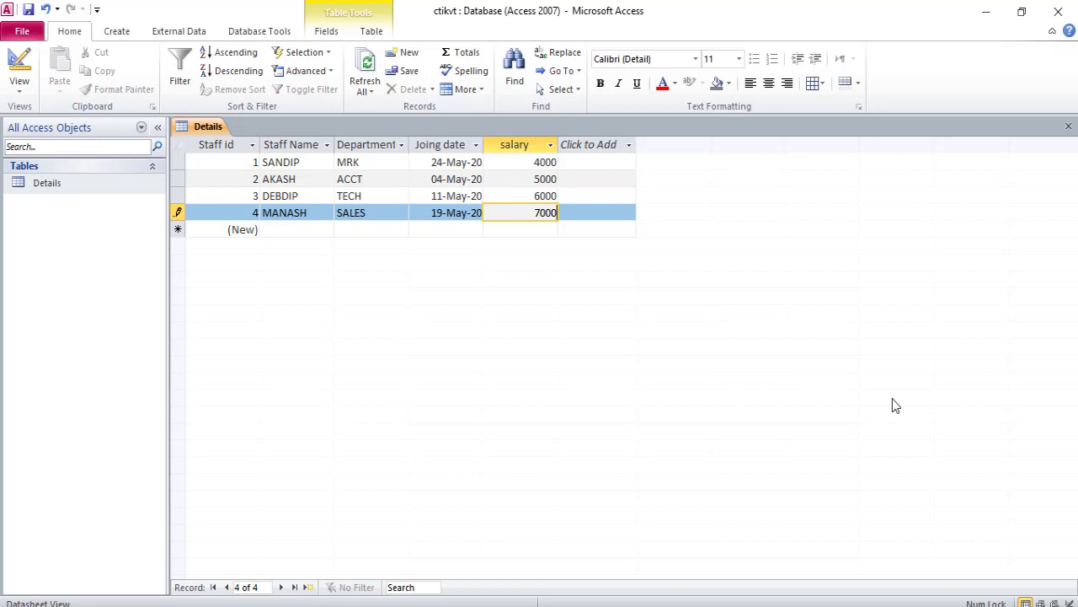
key("ctrl+w")
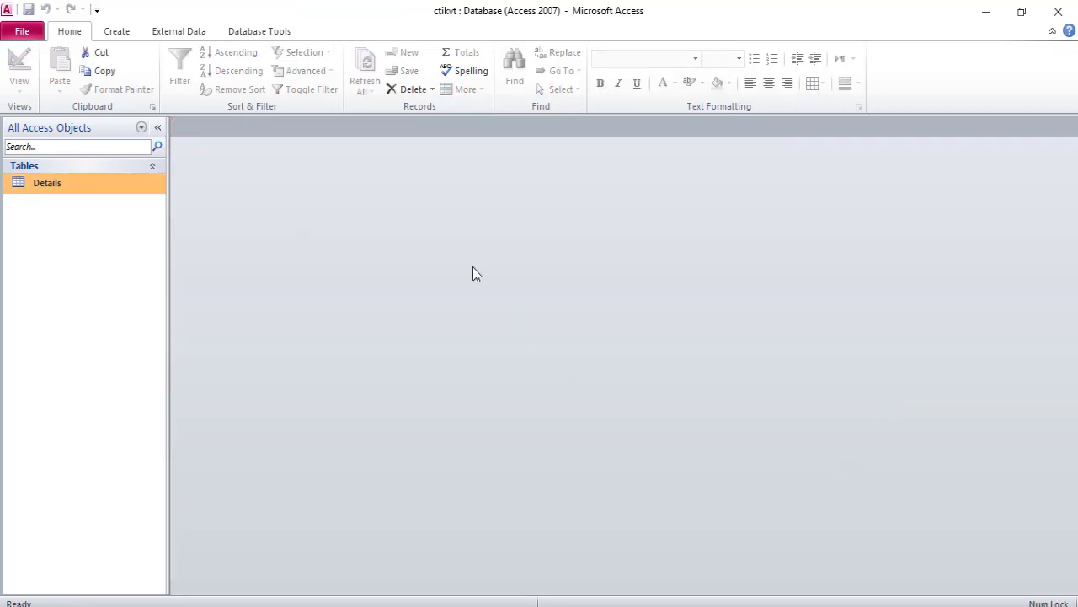
- Reopen the Details table and format its text as Arial Rounded MT Bold, size 14, red, widening the Joing date column
double_click(88, 187)
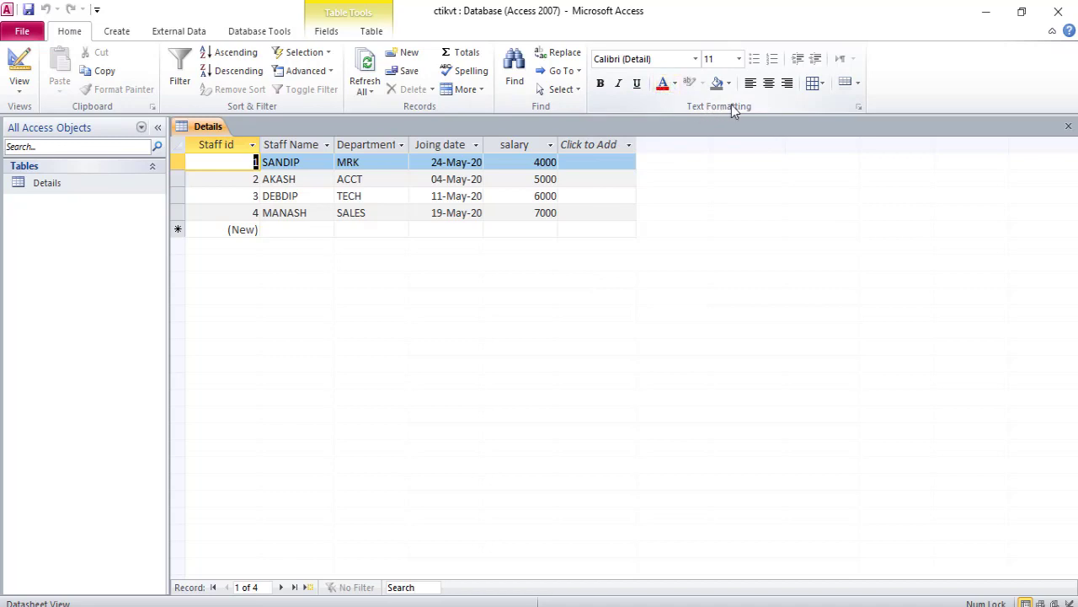
left_click(696, 59)
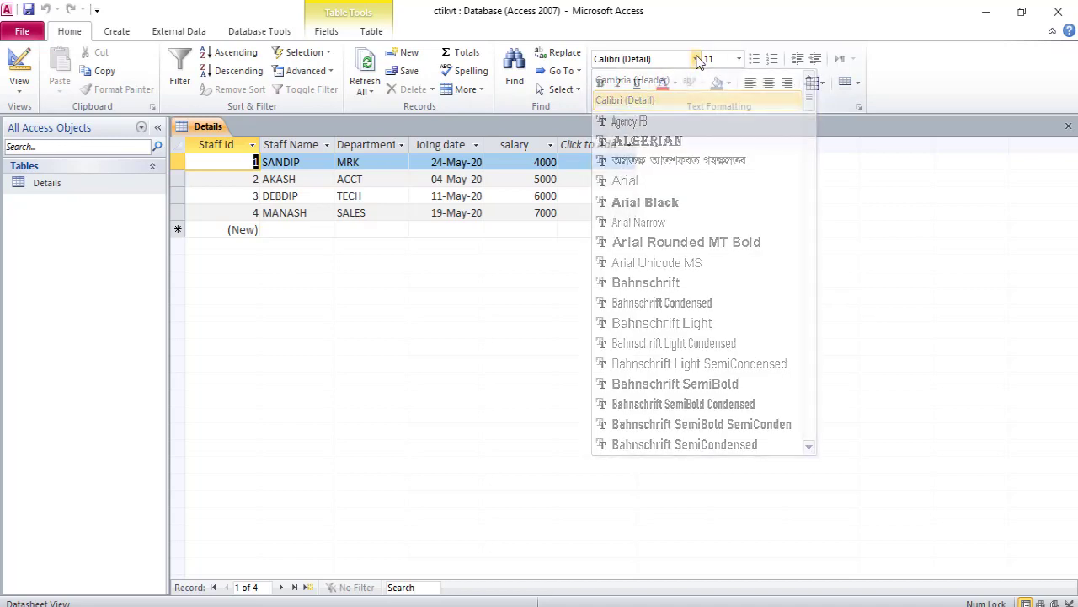
left_click(676, 243)
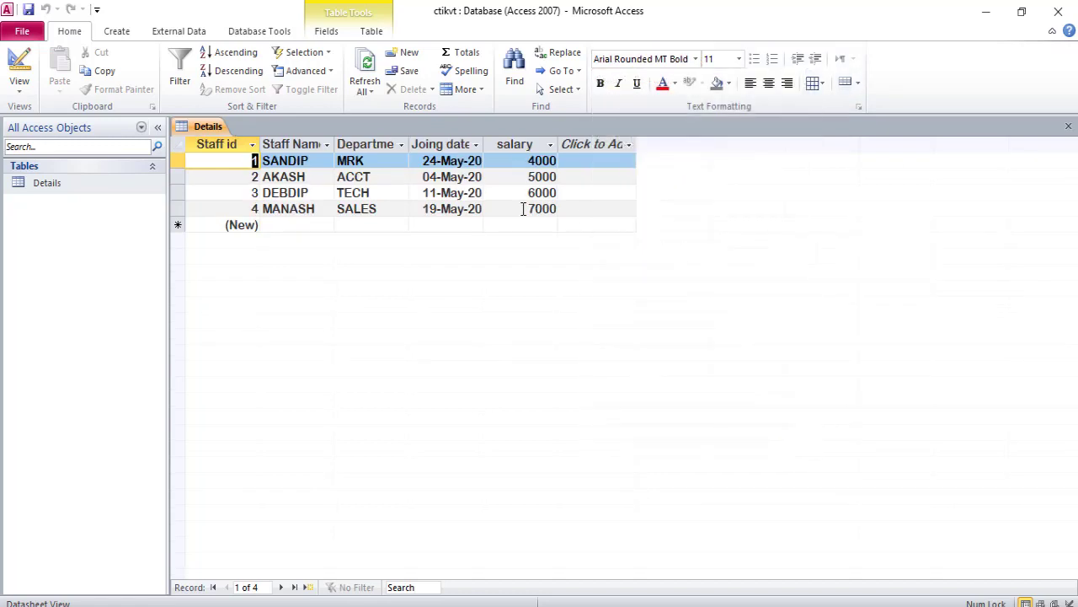
left_click(739, 59)
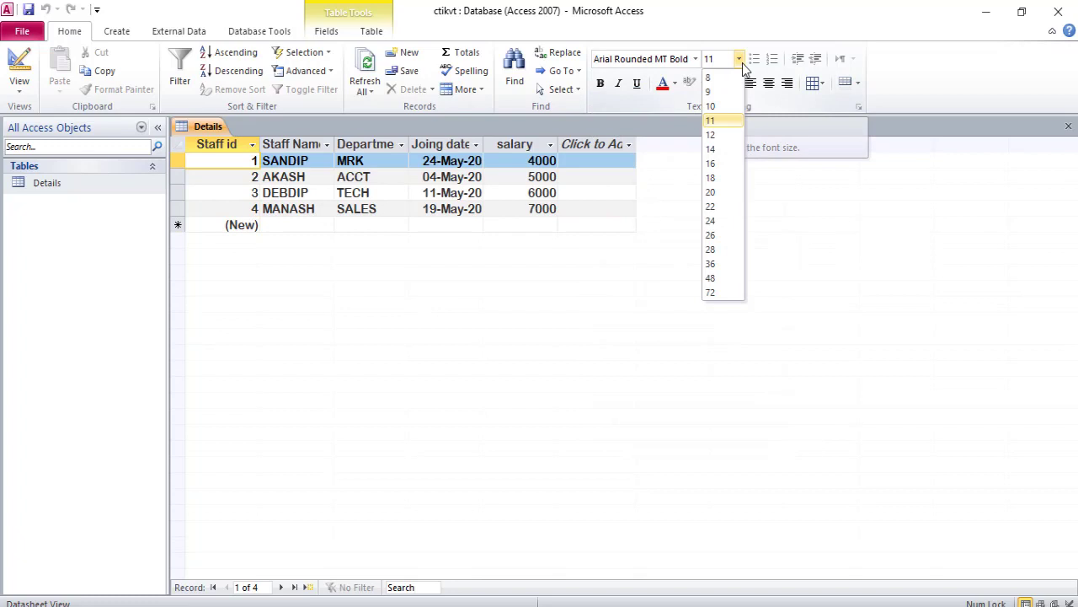
left_click(721, 150)
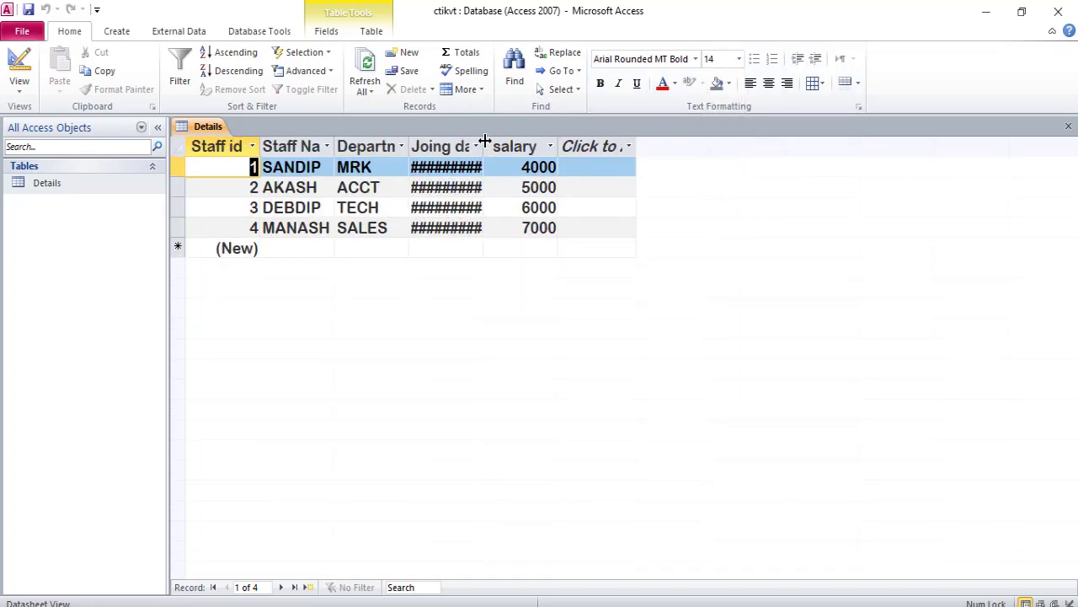
left_click_drag(482, 146, 510, 157)
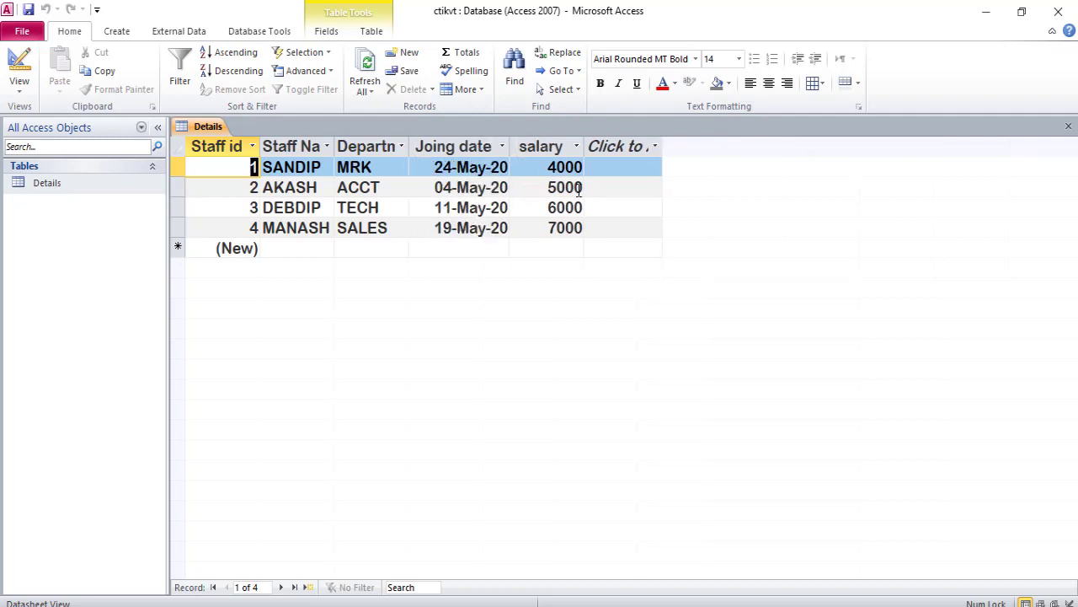
left_click(663, 84)
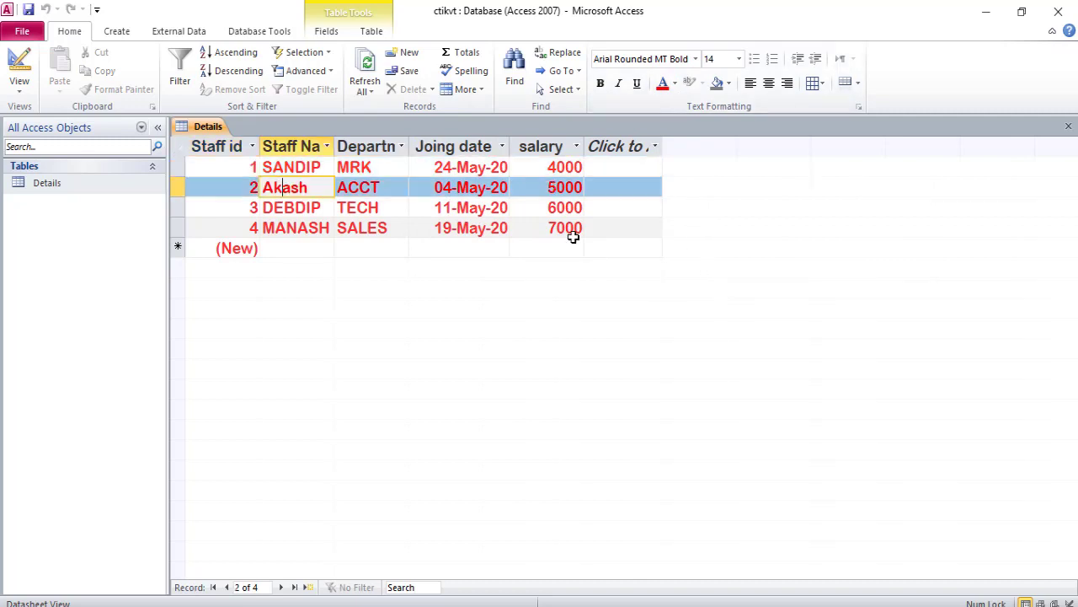
- Check the lesson PDF for the next task, then close the Details table saving its layout
key("alt+Tab")
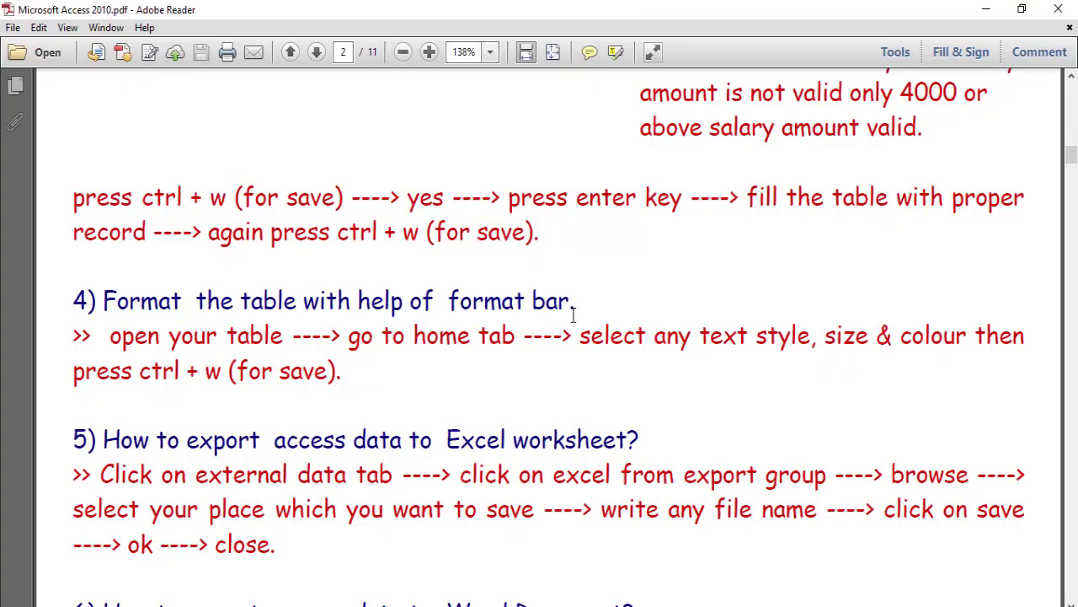
scroll(573, 317, "down", 1)
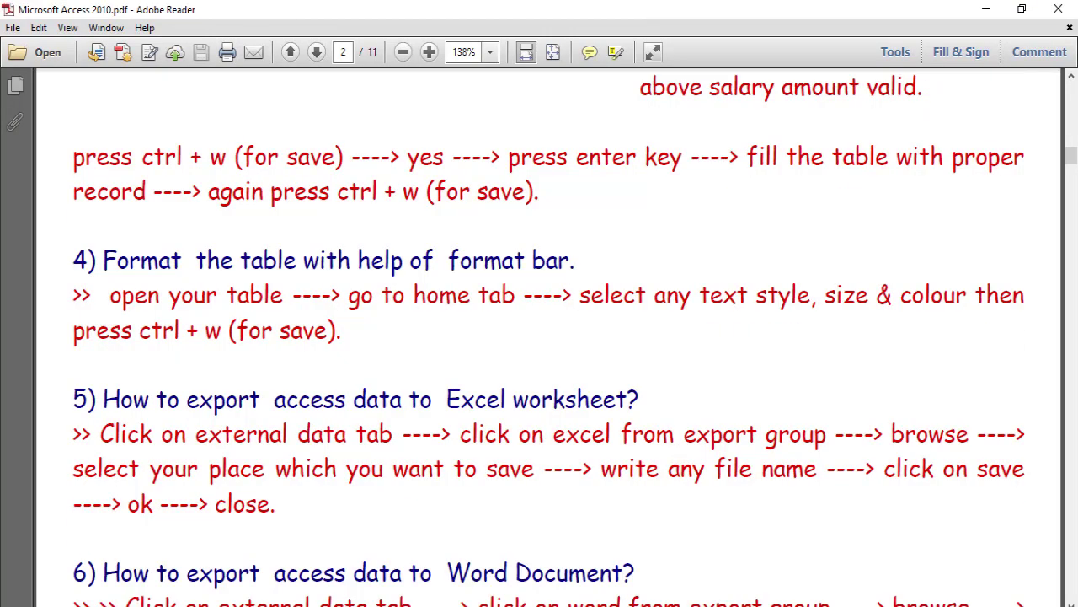
key("alt+Tab")
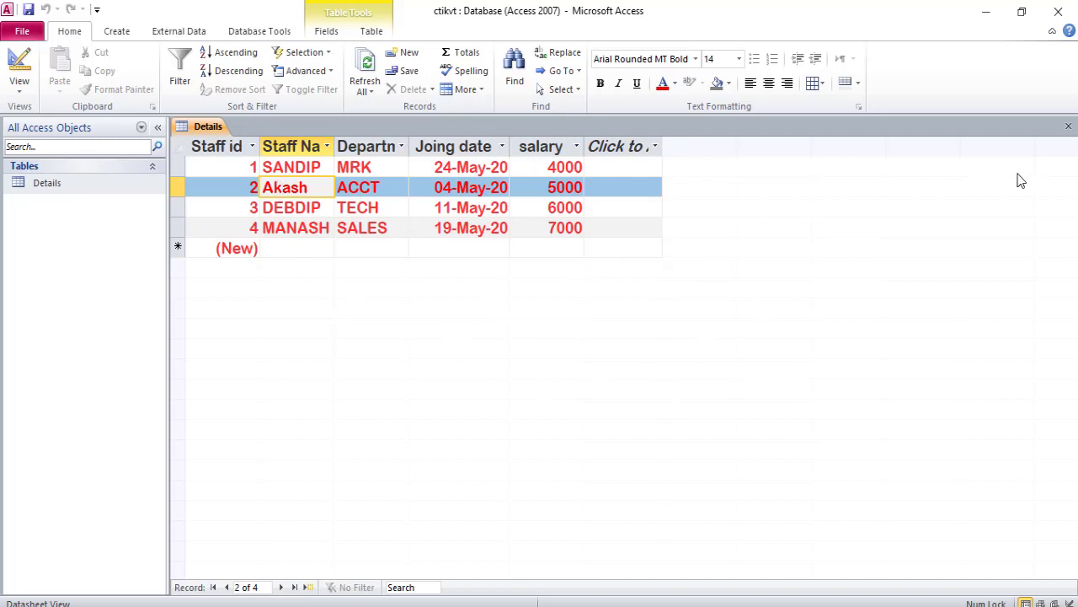
left_click(1069, 126)
left_click(481, 357)
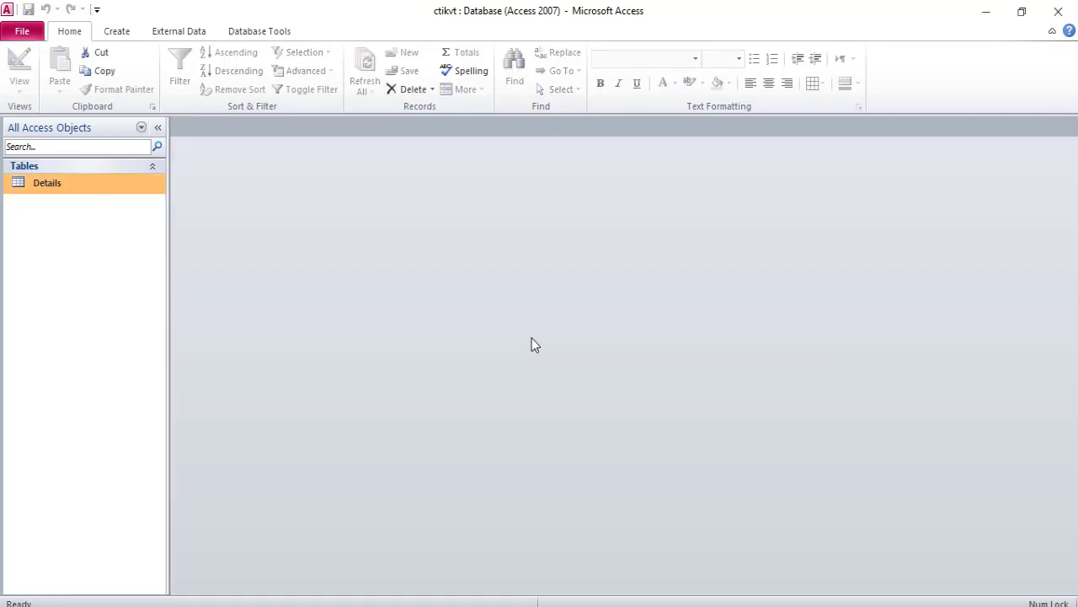
- Export the Details table to an Excel workbook named Details xecel file on the Desktop
left_click(174, 32)
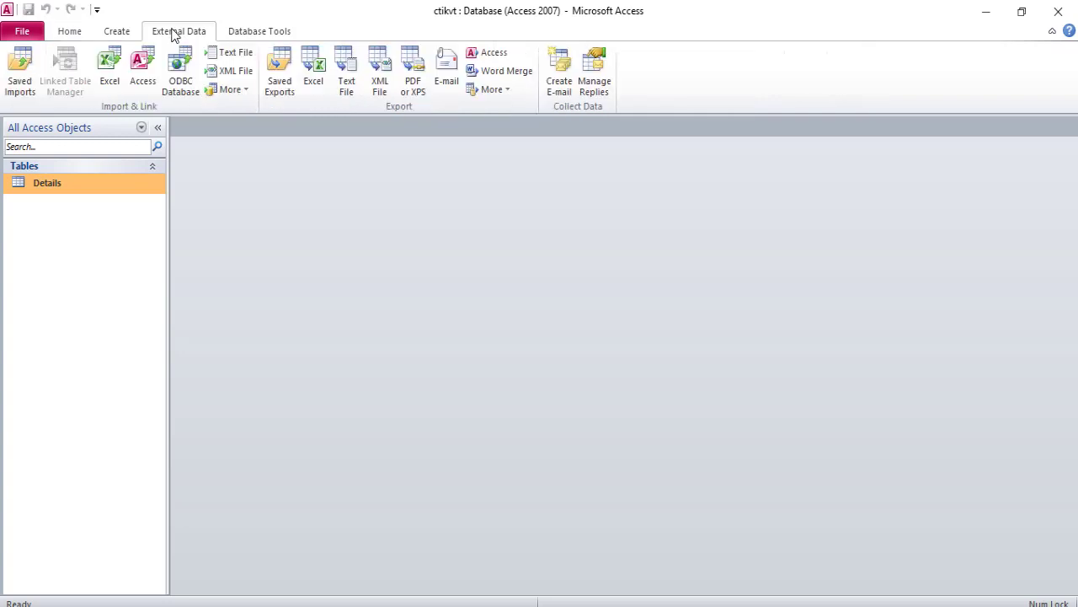
left_click(313, 80)
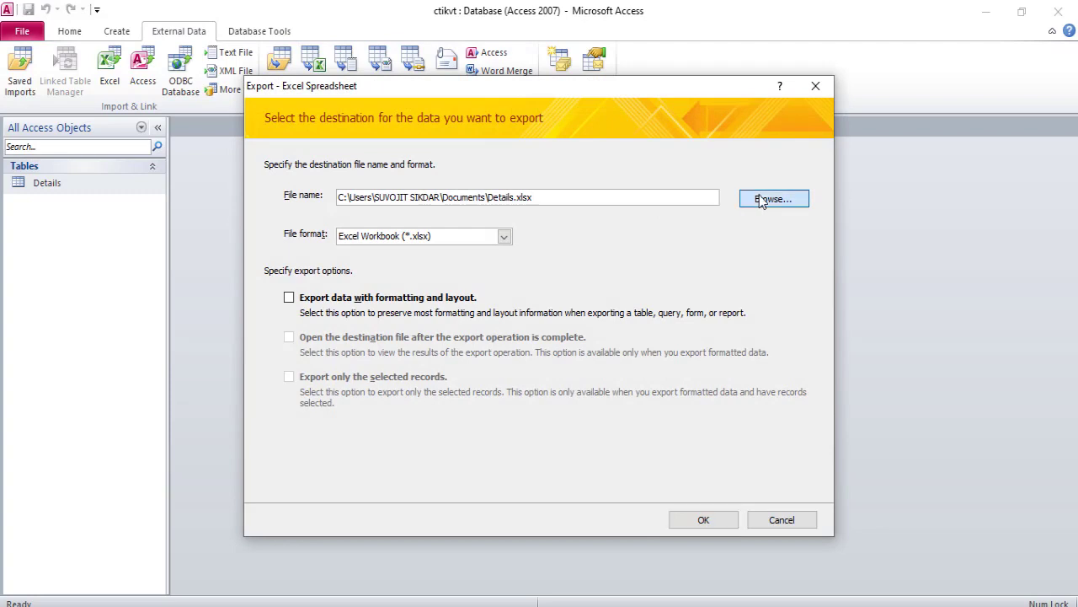
left_click(761, 200)
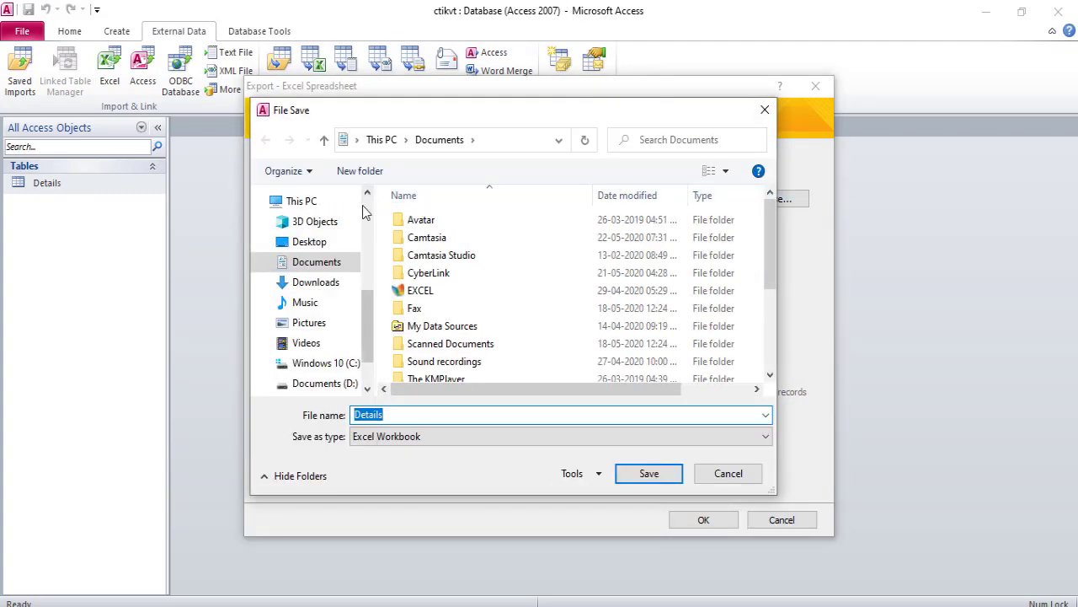
left_click(309, 242)
left_click(395, 419)
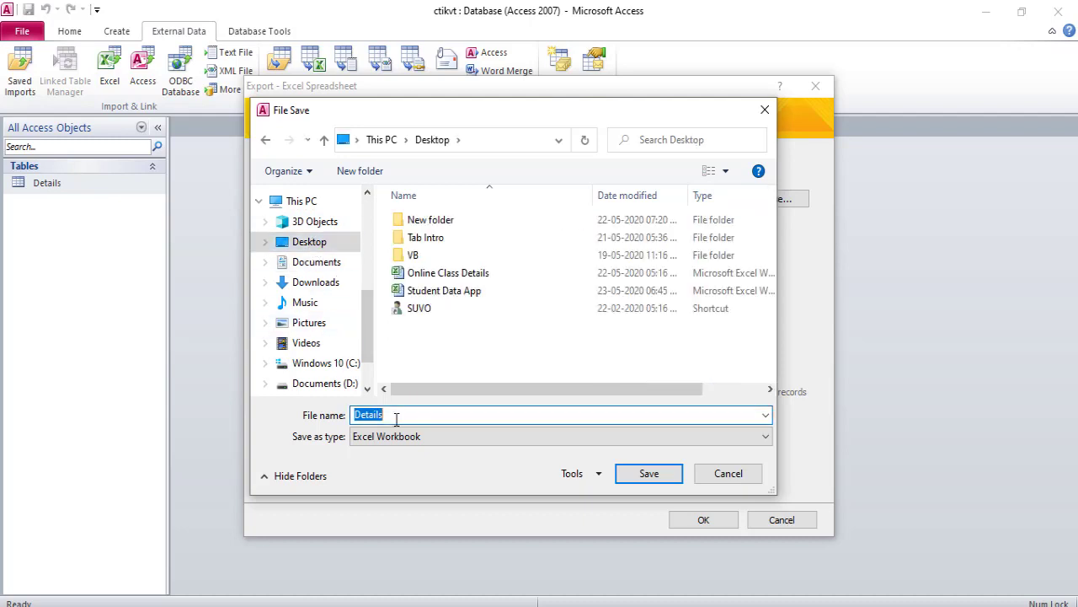
type("xecel file")
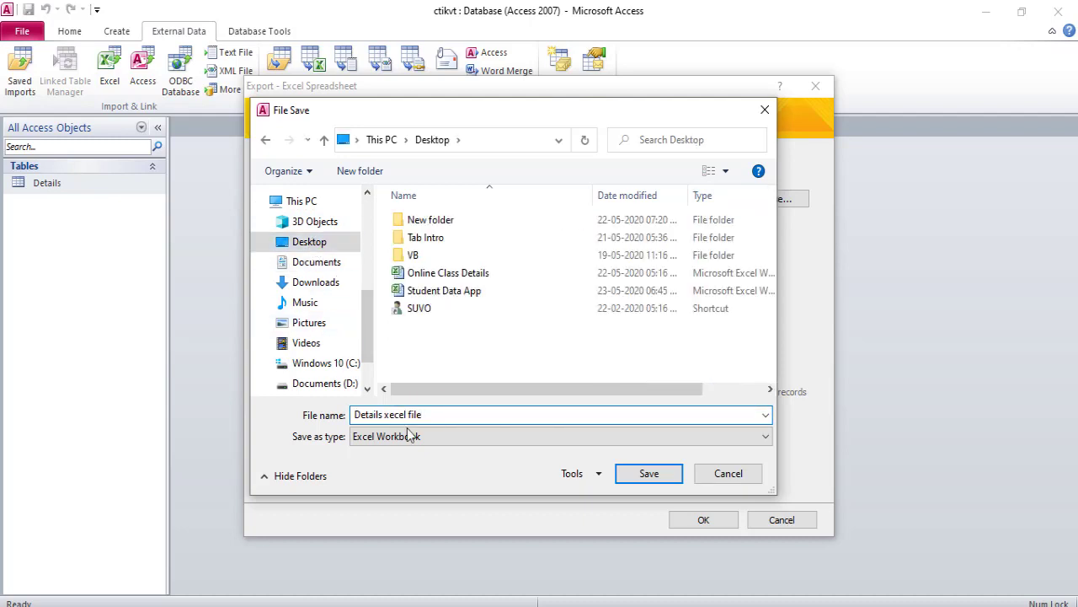
left_click(647, 473)
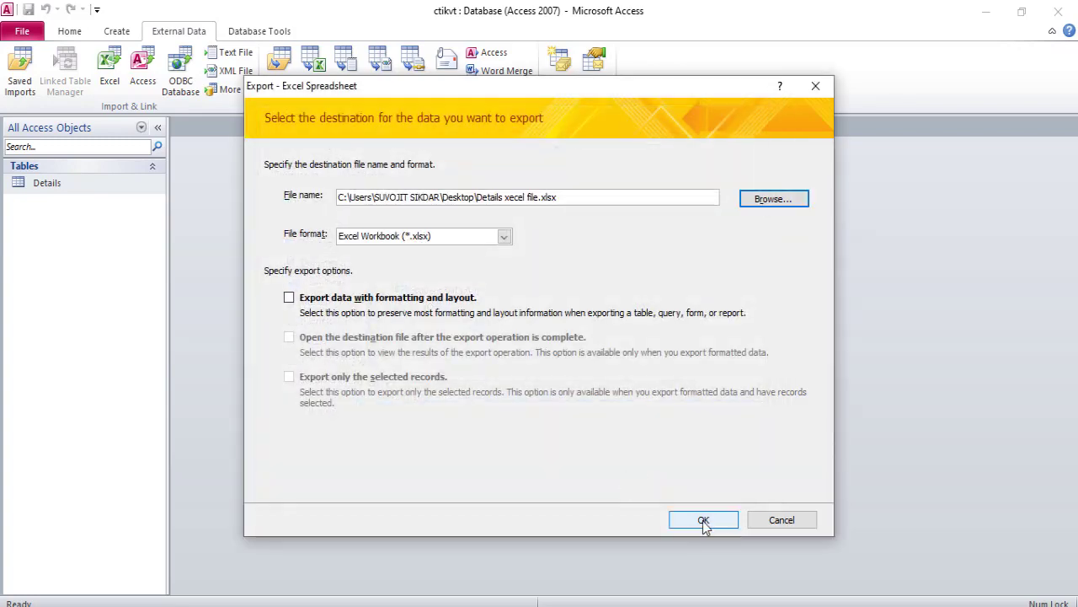
left_click(704, 520)
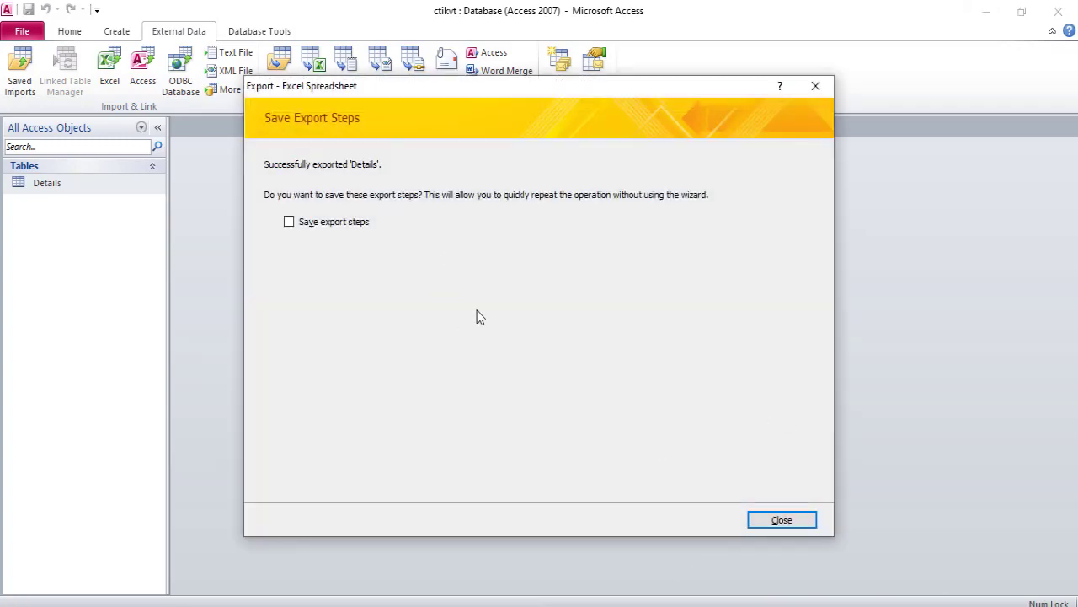
left_click(802, 525)
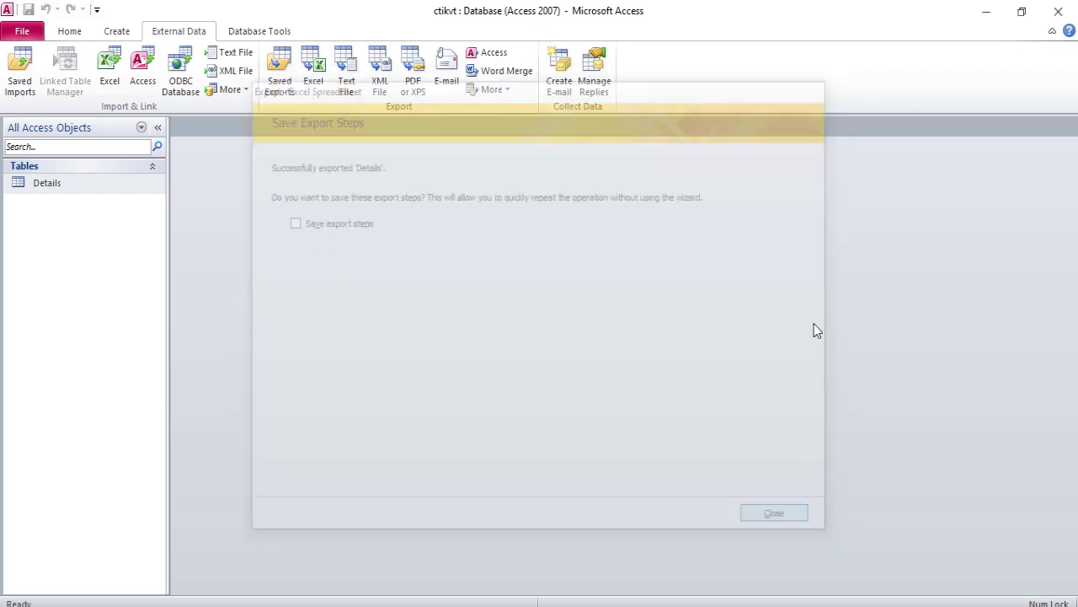
- Minimize Access and select the exported Details xecel file on the desktop
left_click(986, 11)
left_click(990, 13)
left_click(991, 15)
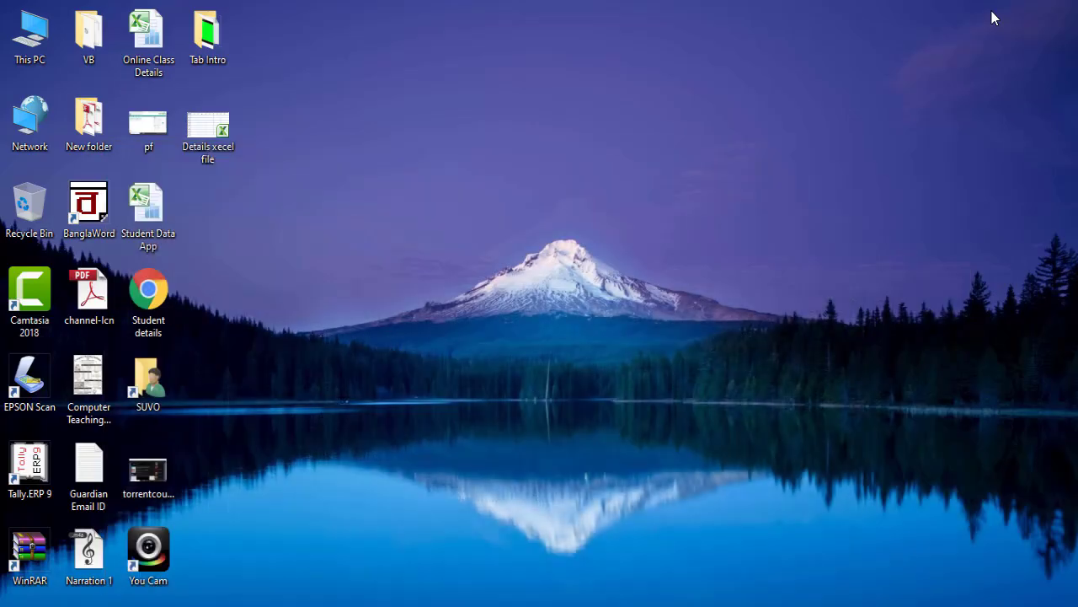
left_click(224, 133)
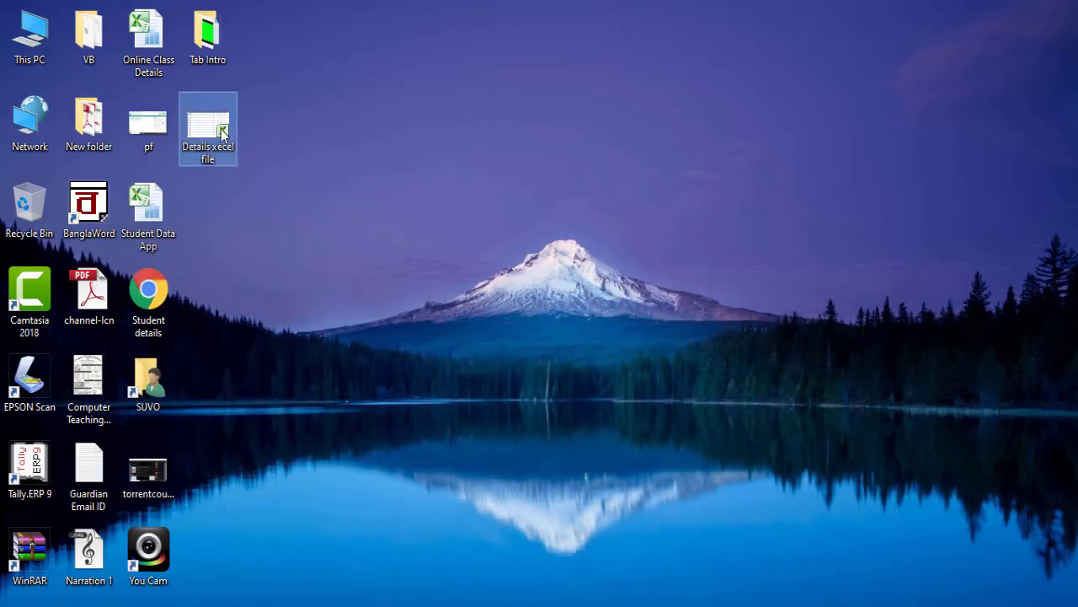
- Open the exported Details xecel file from the desktop to review the table data in Excel
double_click(221, 129)
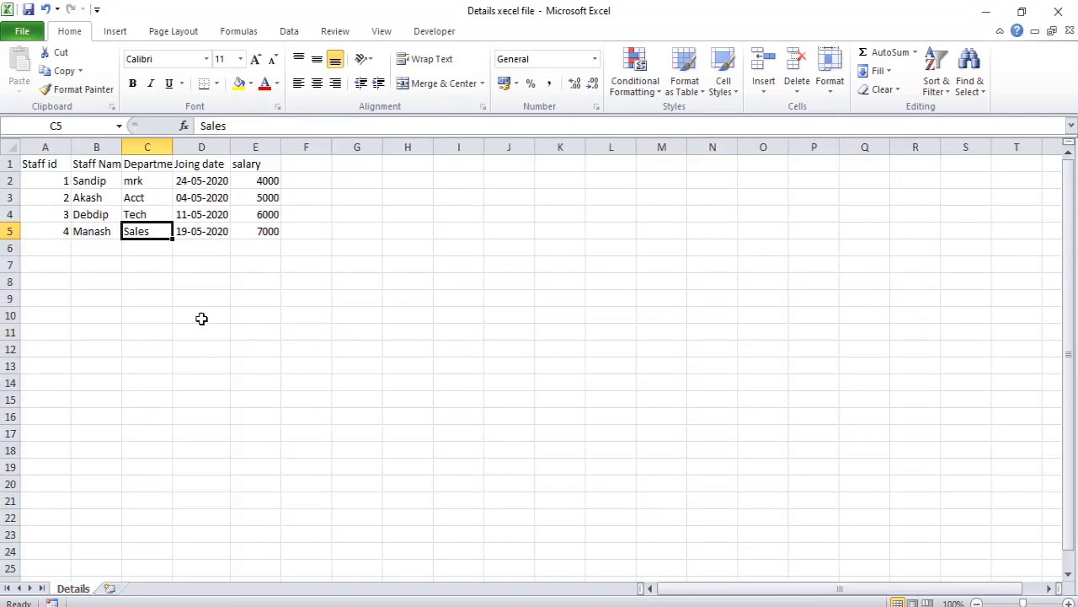
left_click(343, 322)
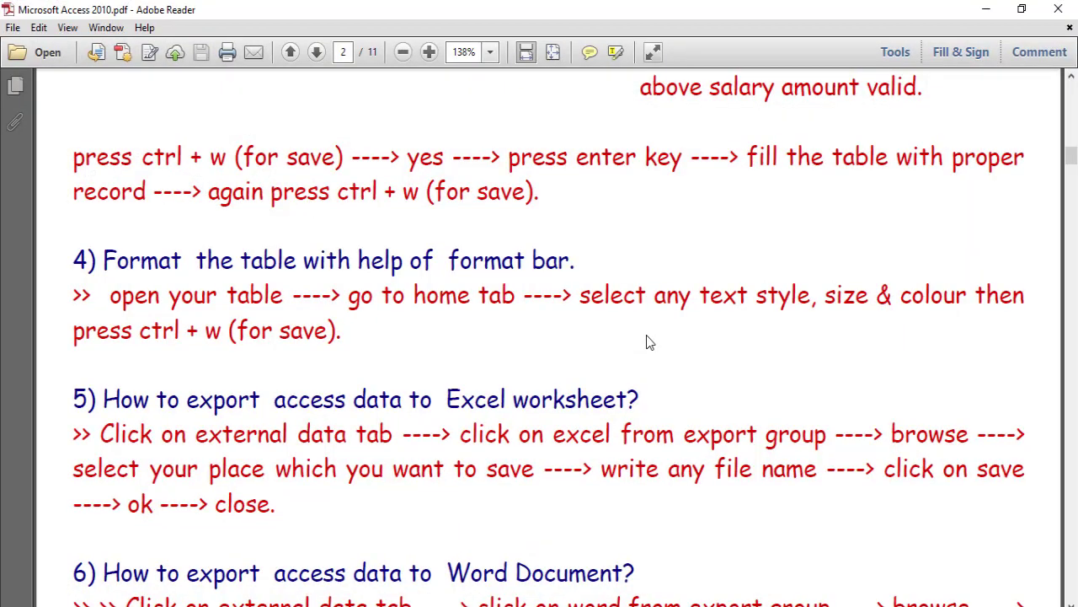
- Export the Details table to a Word rich text file named Details word file on the Desktop
scroll(648, 342, "down", 3)
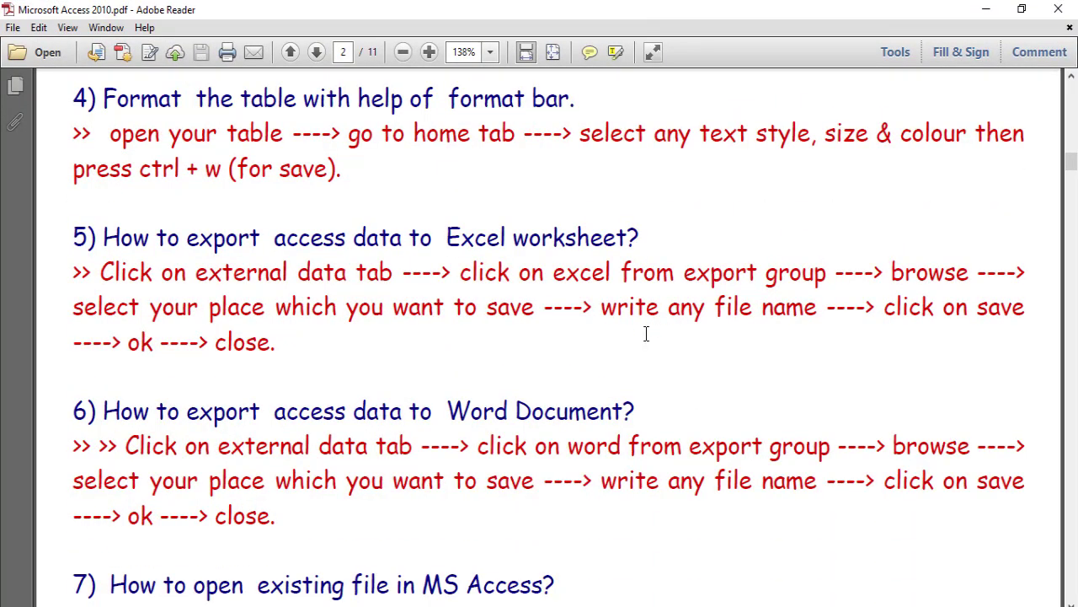
scroll(646, 335, "down", 3)
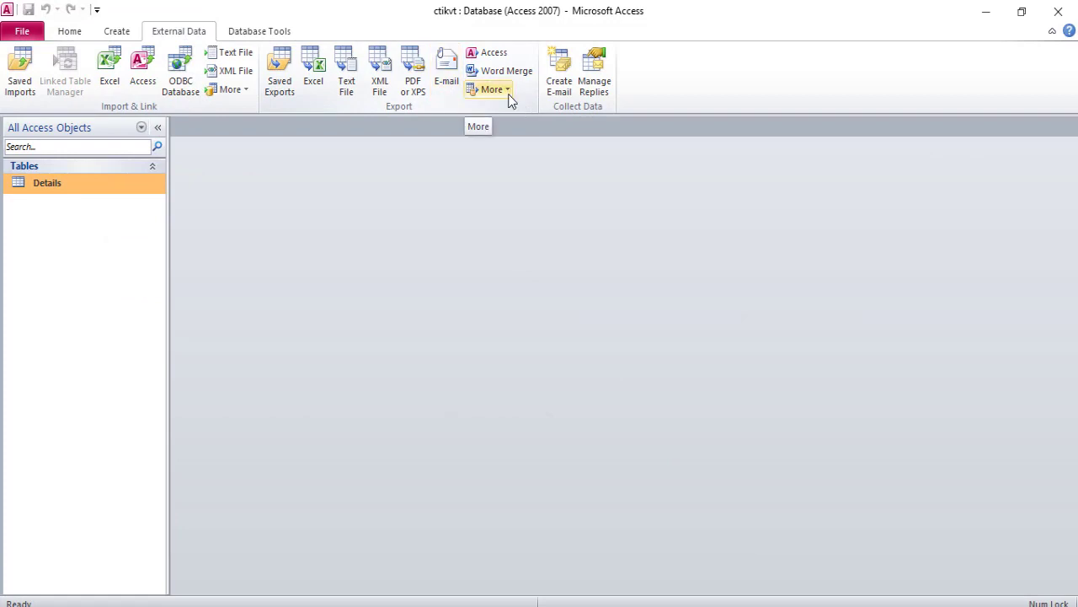
left_click(508, 92)
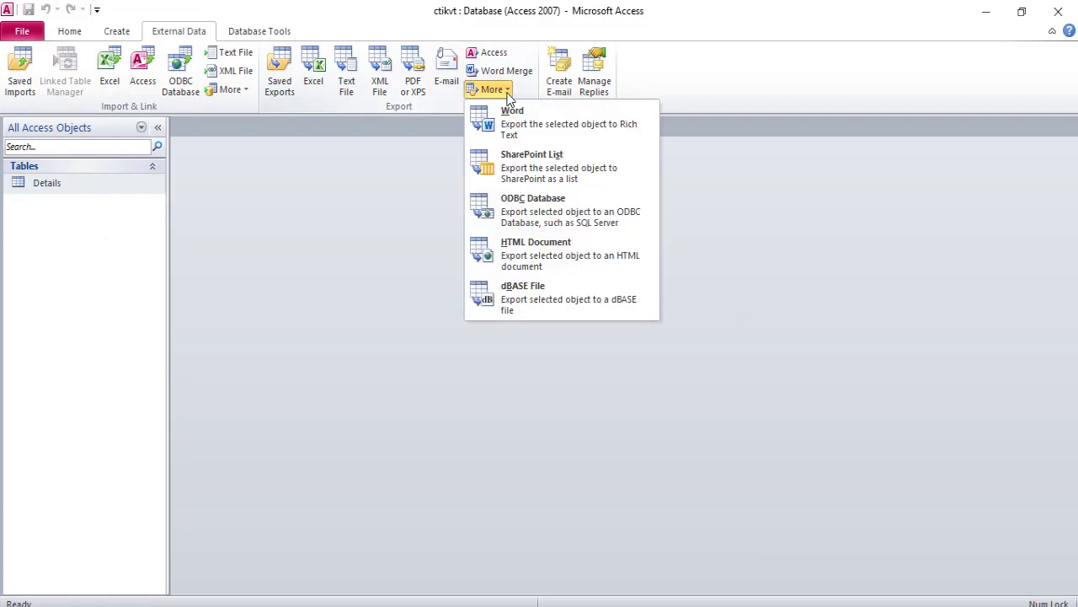
left_click(546, 124)
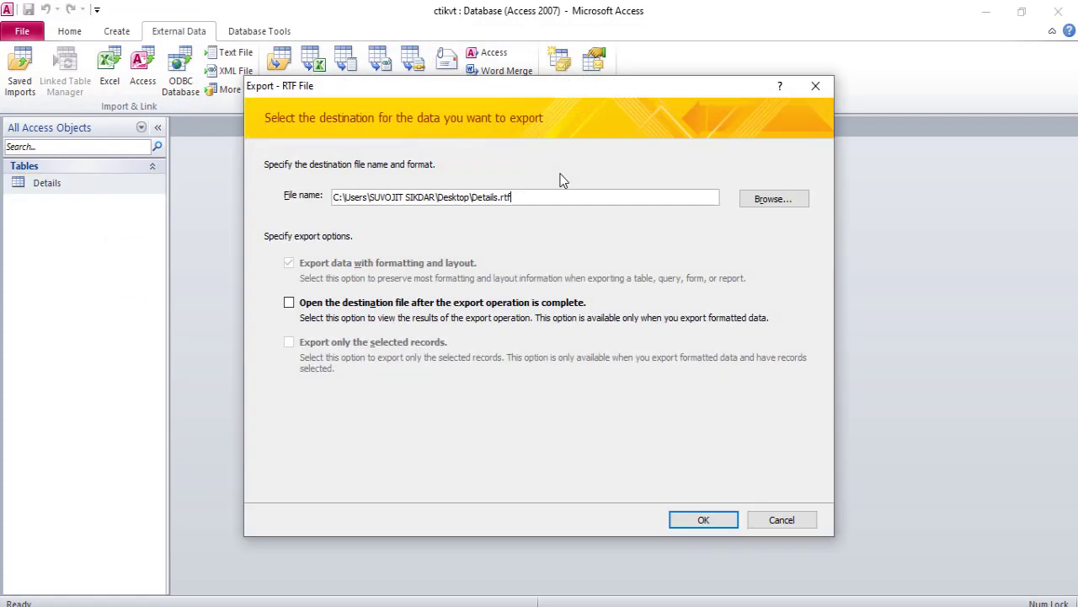
left_click(767, 198)
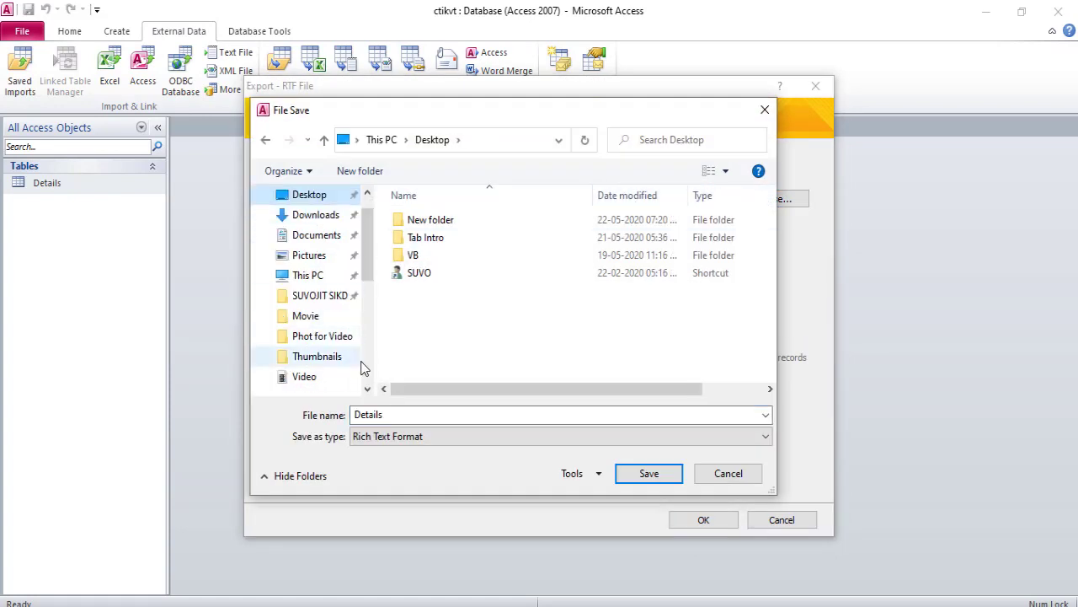
left_click(392, 413)
type("word file")
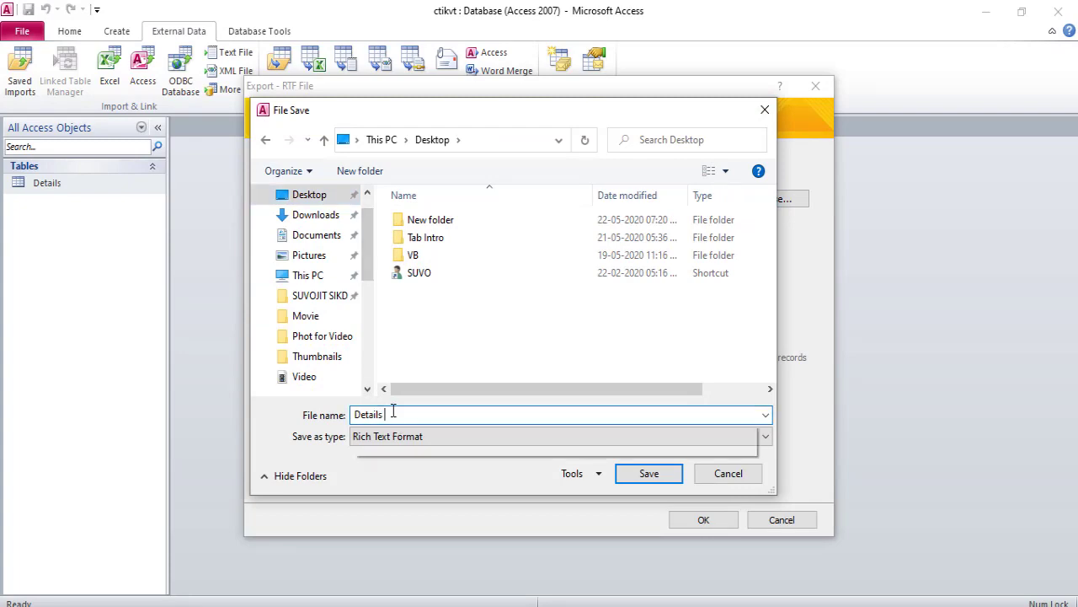
key("Return")
left_click(680, 523)
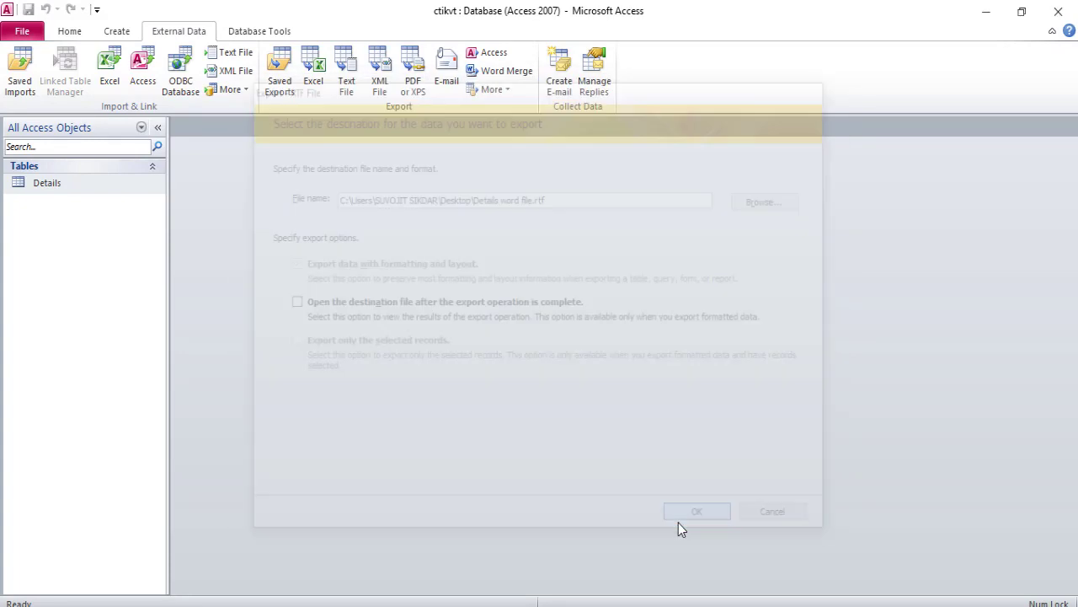
- Minimize the open windows and open the exported Details word file from the desktop to review it
left_click(986, 12)
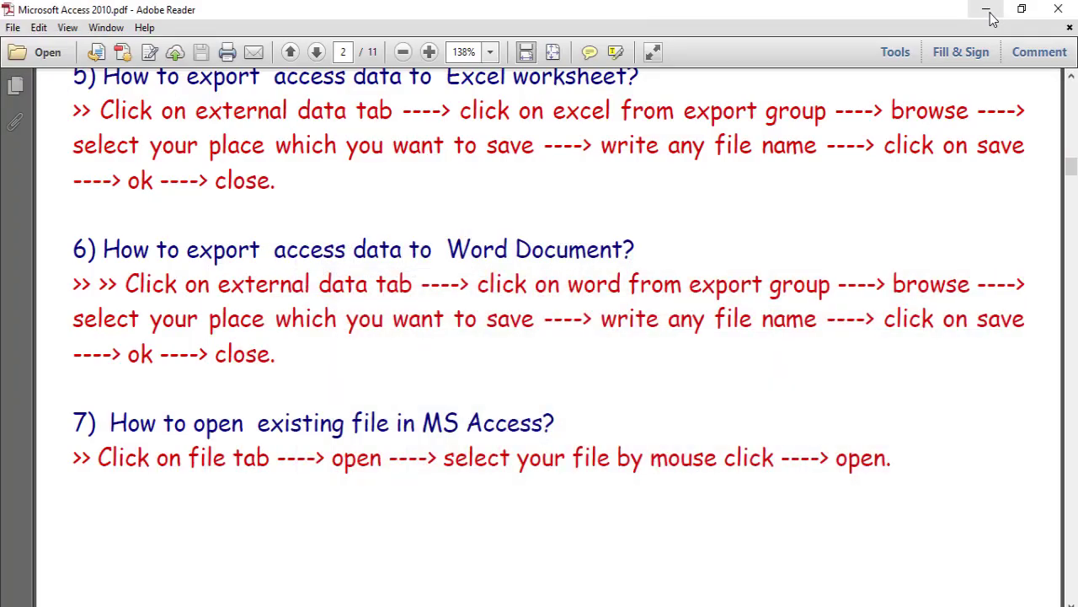
left_click(986, 12)
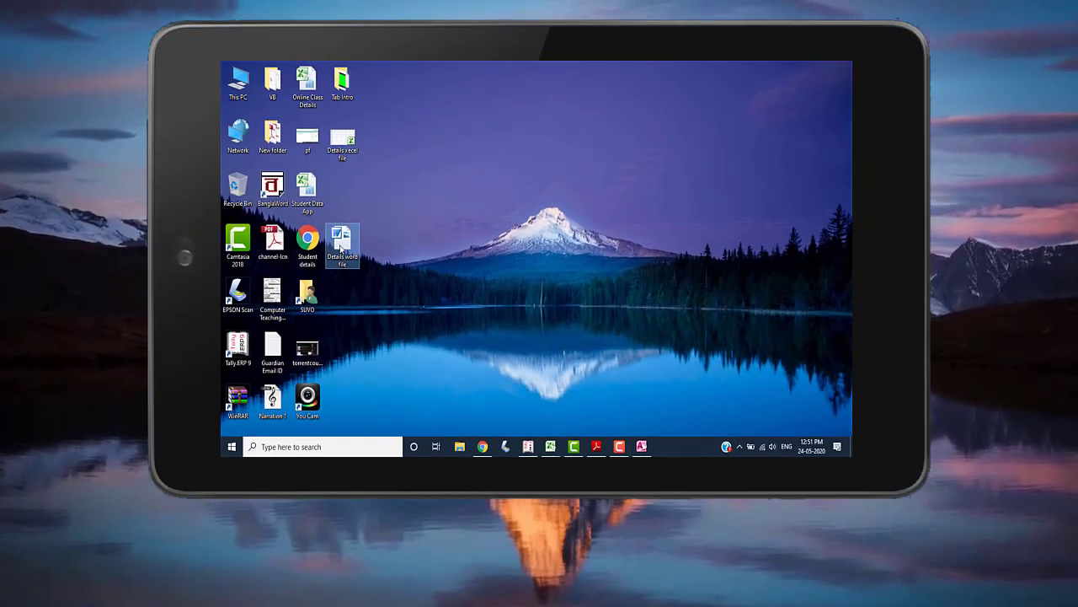
double_click(341, 248)
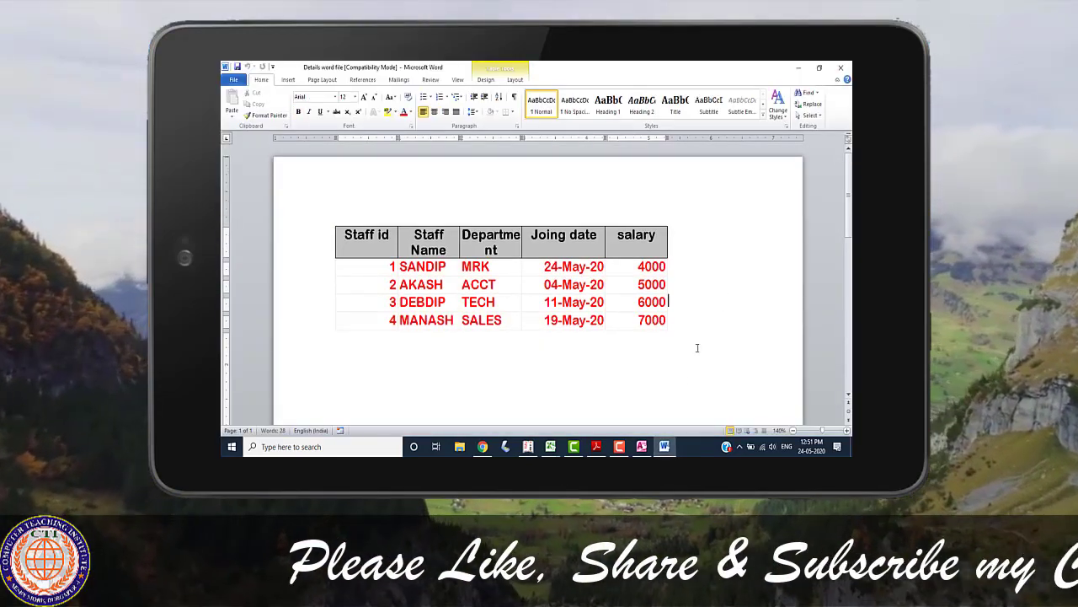
left_click(641, 447)
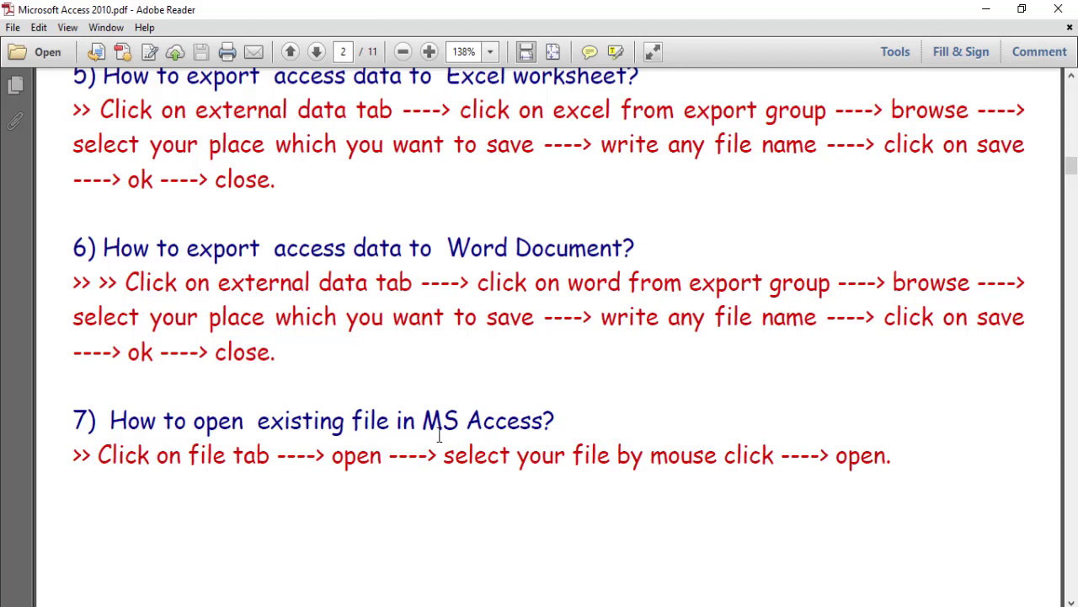
- Following the lesson PDF, open the existing Awantika database from the recent files list in Access
scroll(612, 452, "down", 2)
scroll(612, 452, "up", 1)
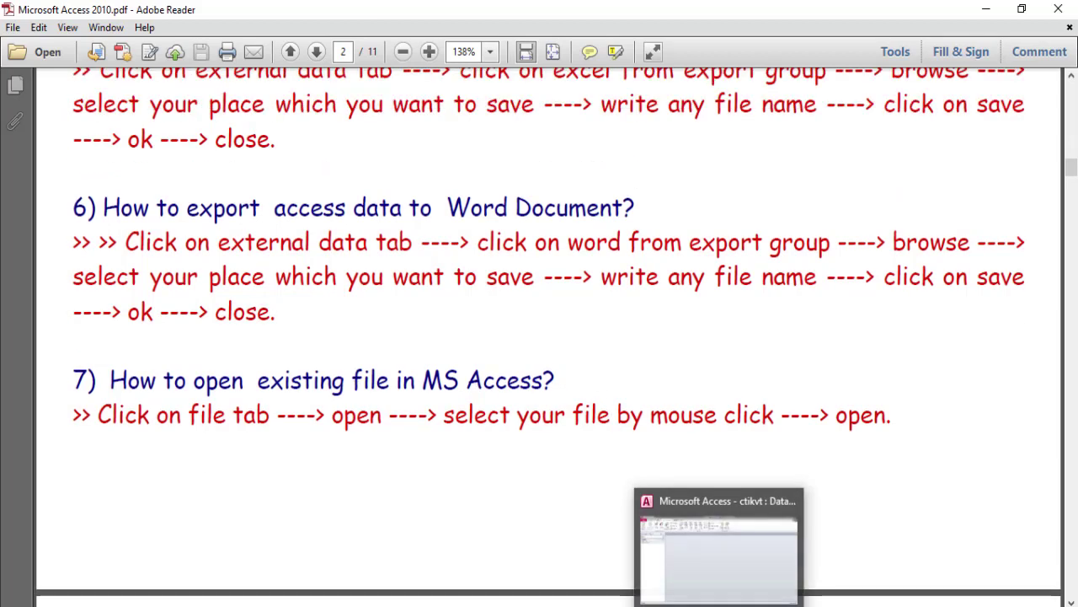
left_click(706, 596)
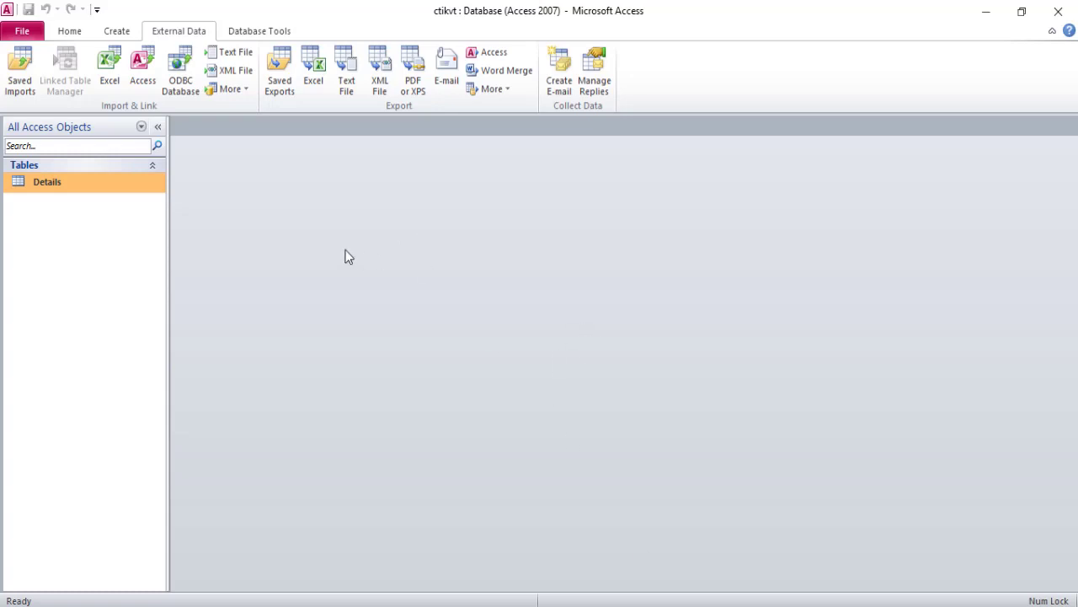
left_click(22, 30)
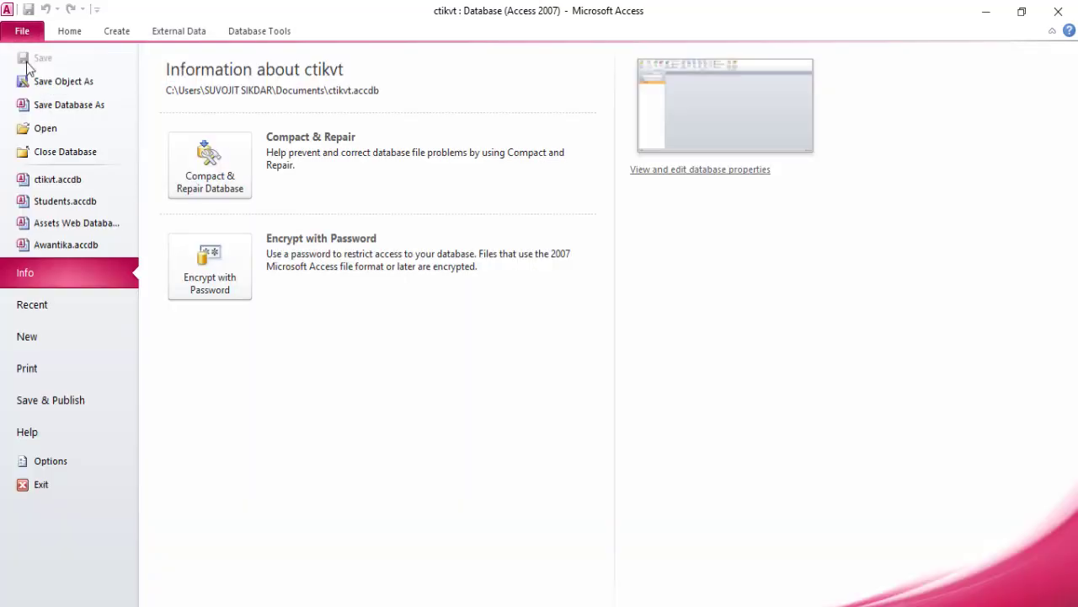
left_click(42, 129)
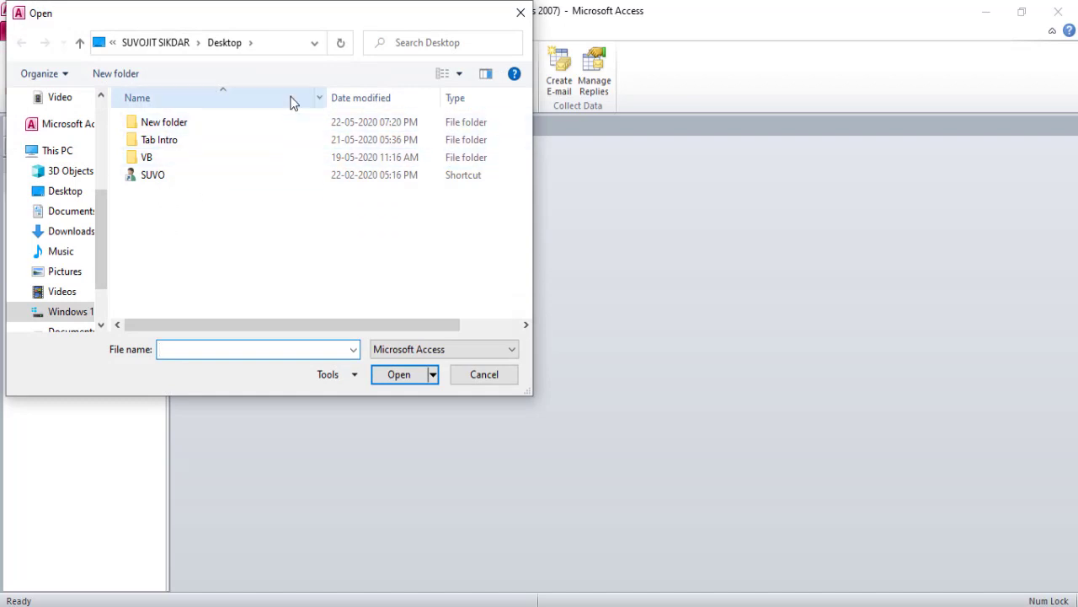
left_click(521, 13)
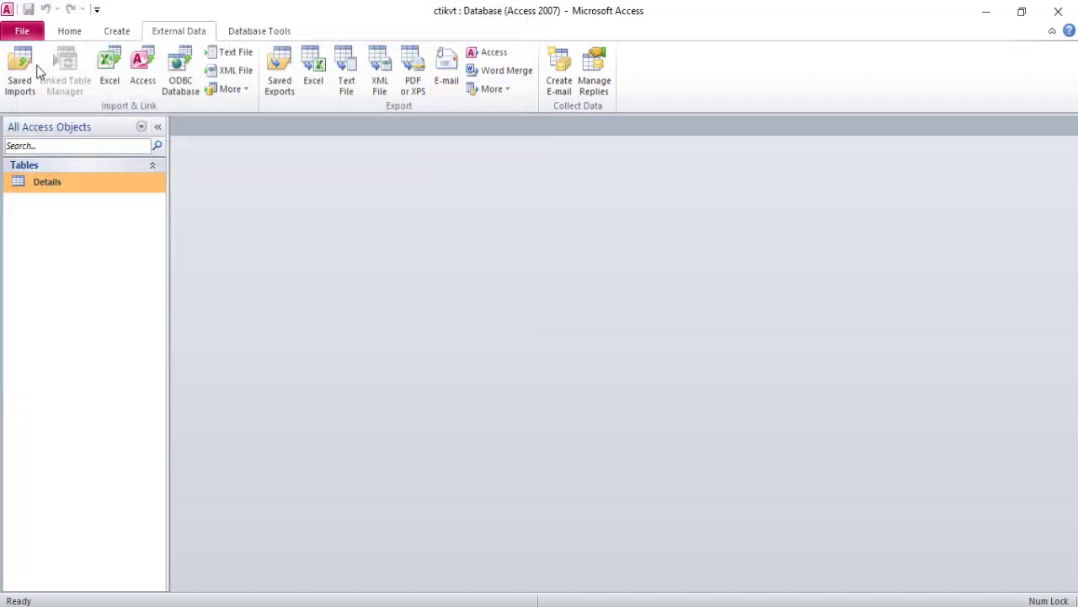
left_click(25, 34)
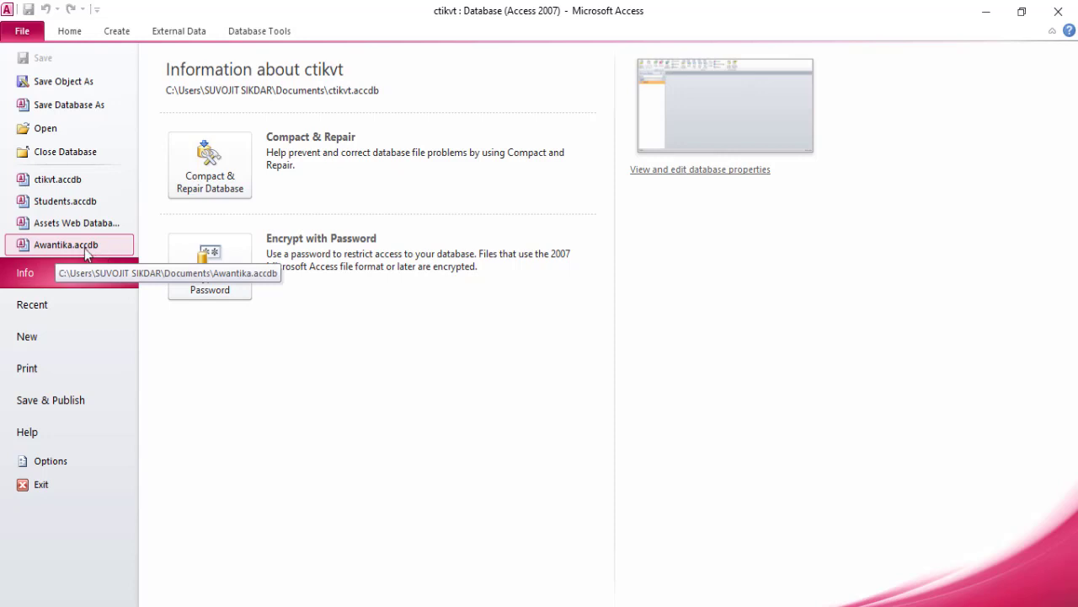
key("Escape")
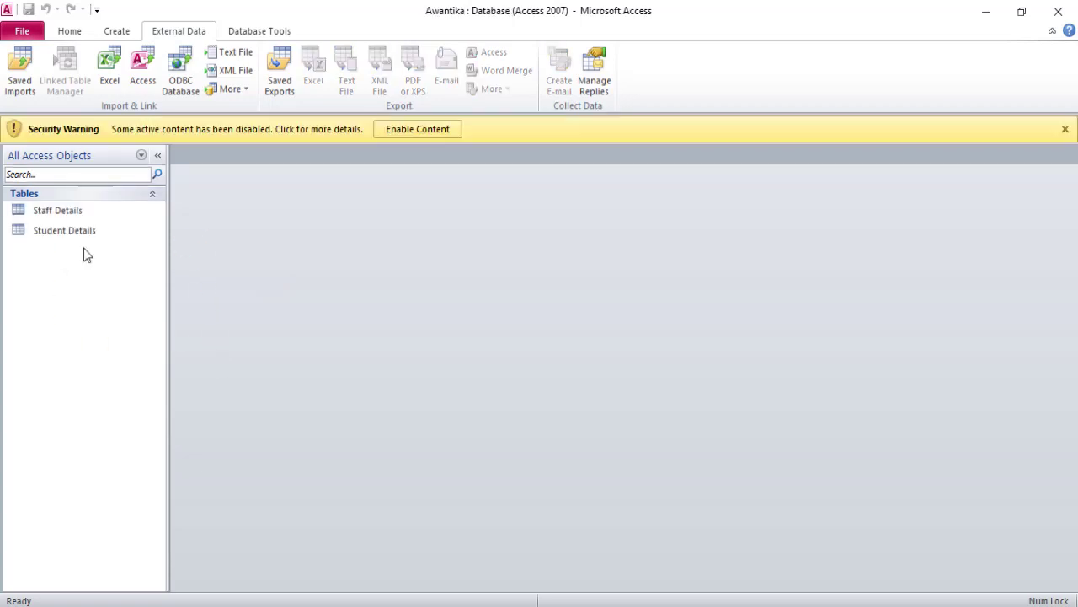
- Open the Staff Details and Student Details tables, then dismiss the security warning and close both tables
double_click(40, 213)
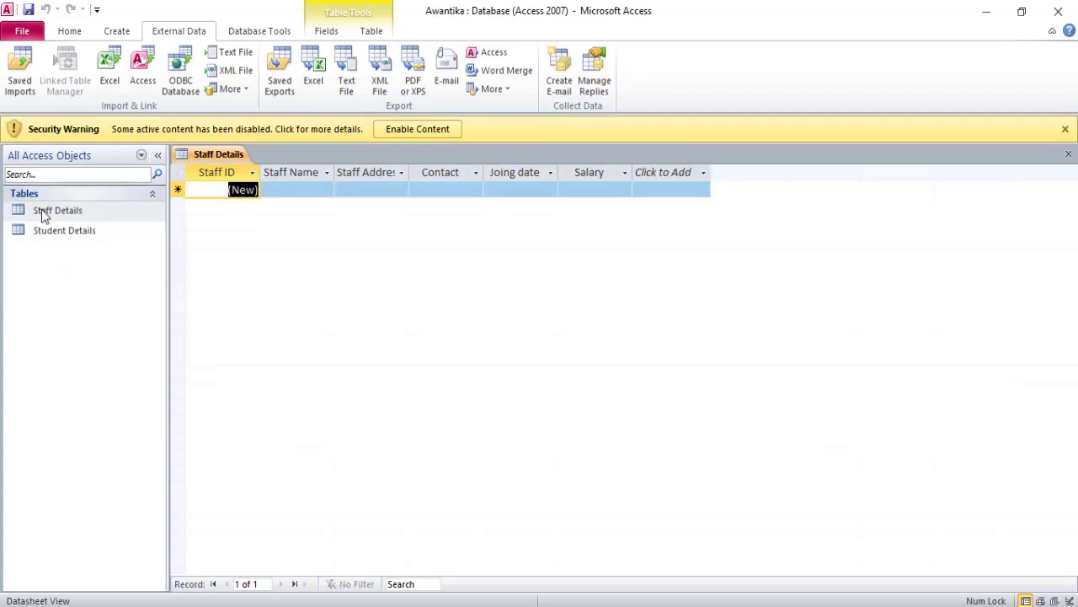
left_click(88, 233)
double_click(88, 233)
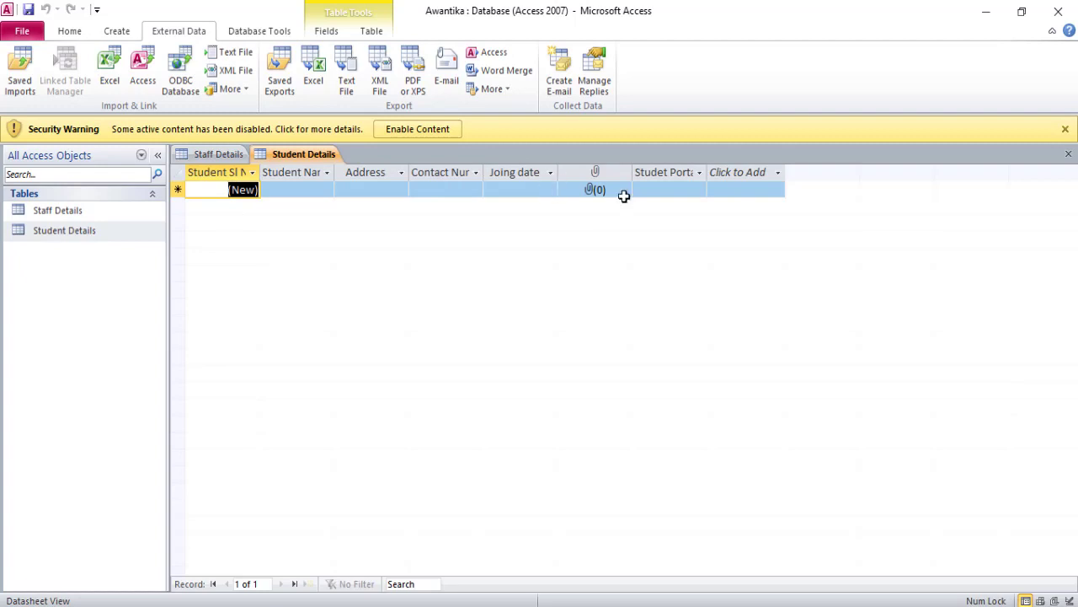
left_click(1066, 129)
left_click(1067, 126)
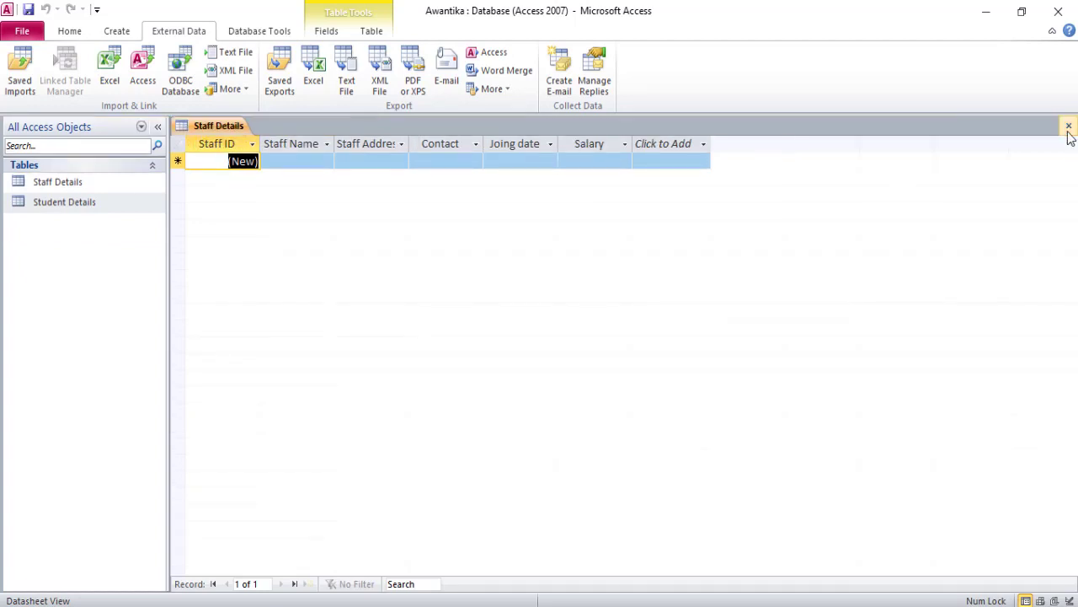
left_click(1067, 126)
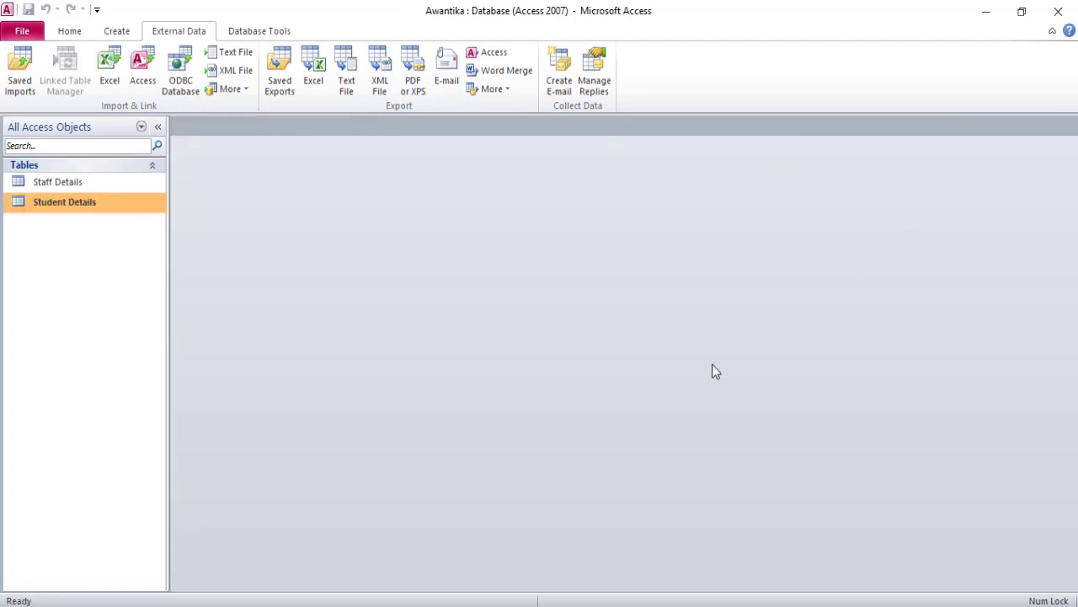
- Minimize Access and scroll the lesson PDF to read the Lesson 2 instructions
left_click(1065, 6)
scroll(628, 454, "down", 2)
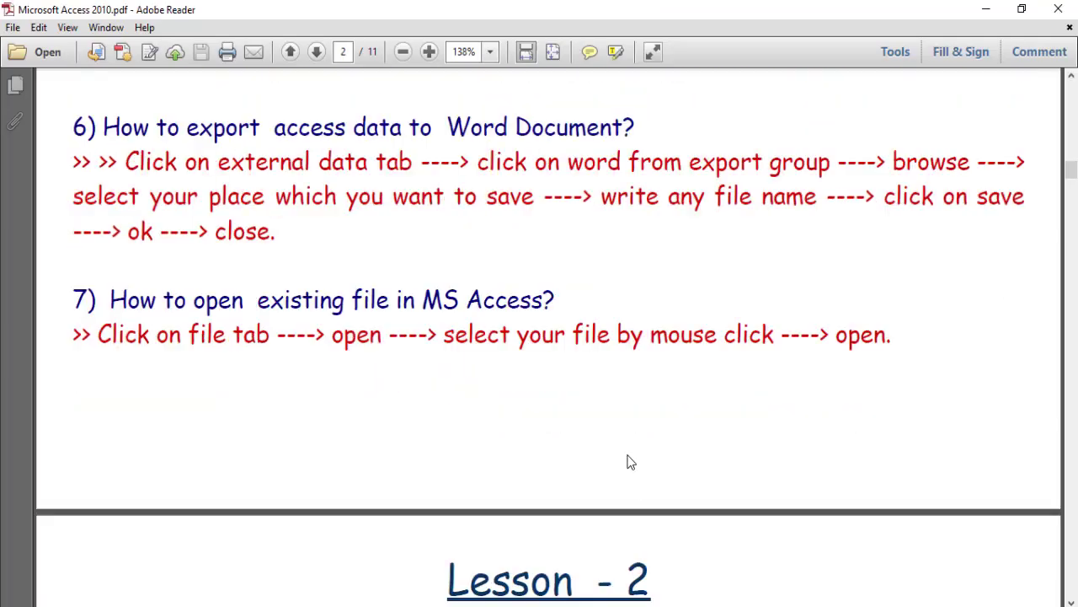
scroll(611, 396, "up", 1)
scroll(614, 402, "down", 4)
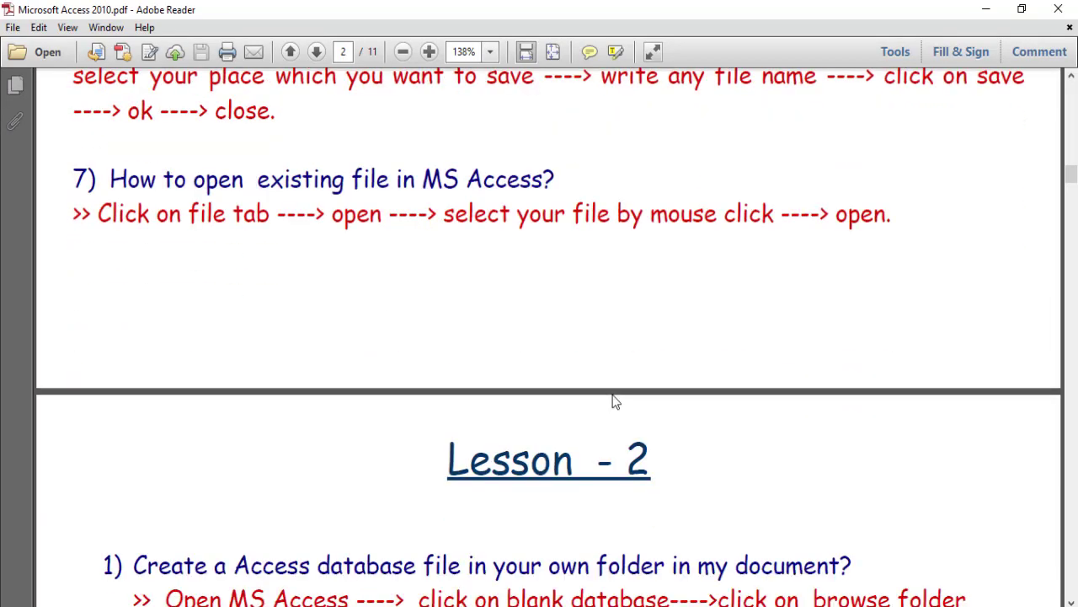
scroll(614, 396, "down", 8)
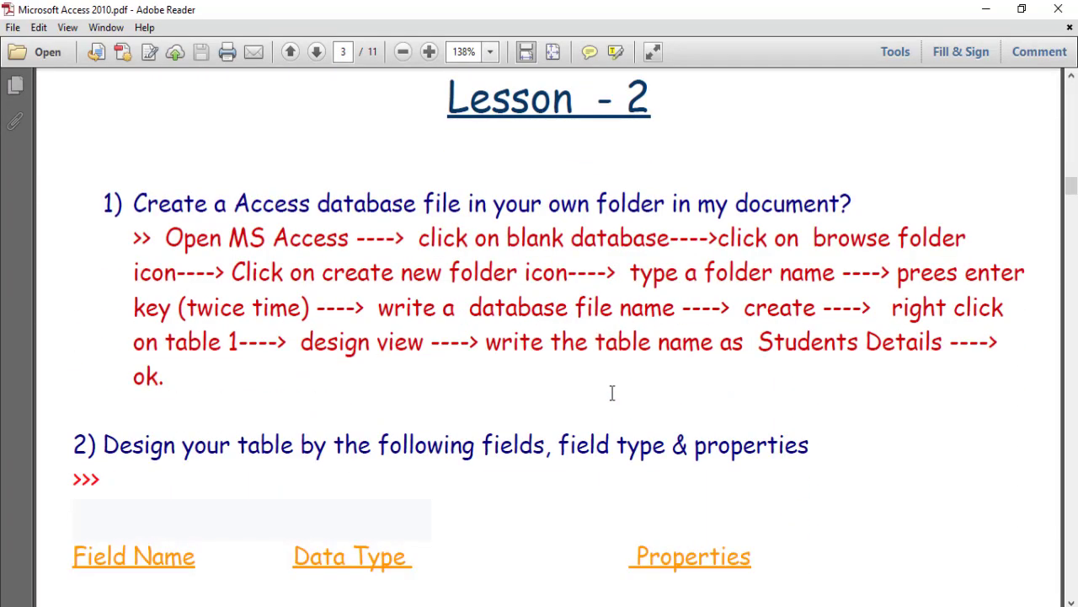
scroll(612, 393, "up", 2)
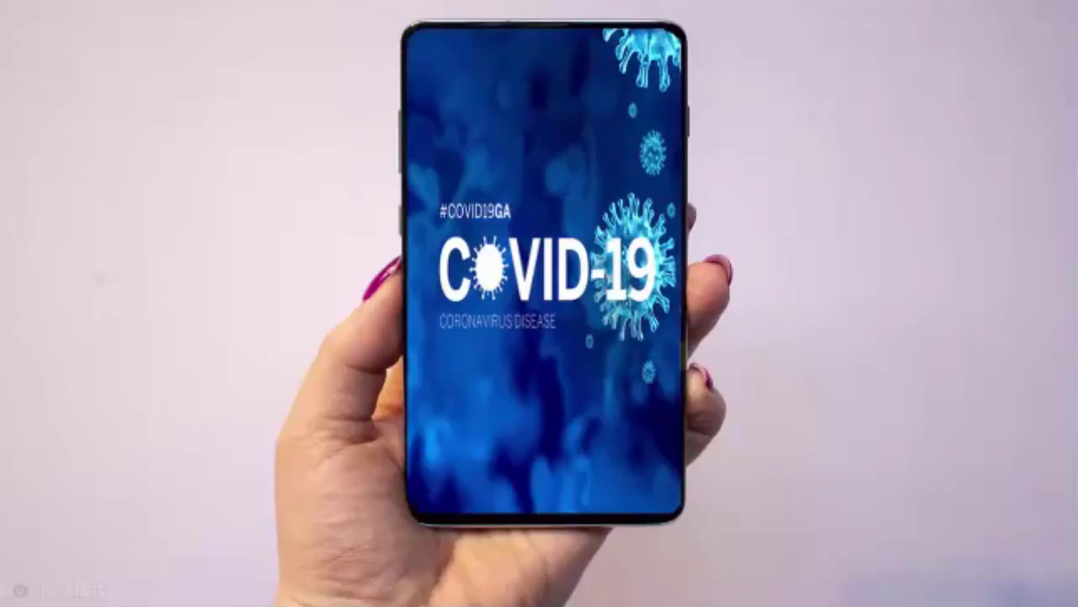